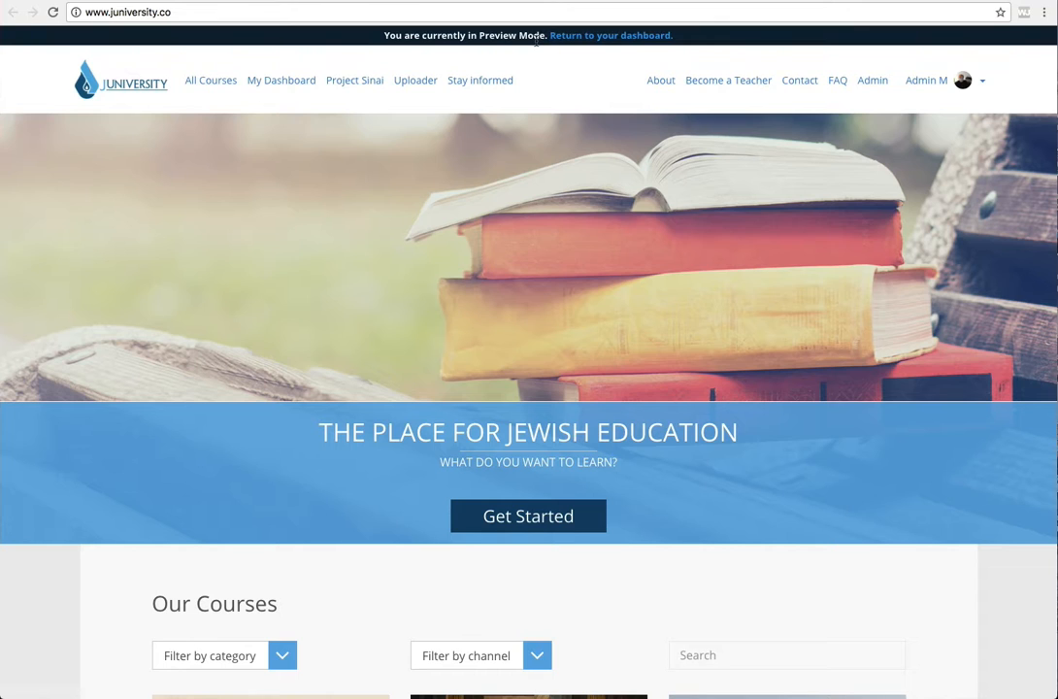
Create a new course named "All about Hummus" from the admin dashboard's course list.
left_click(573, 37)
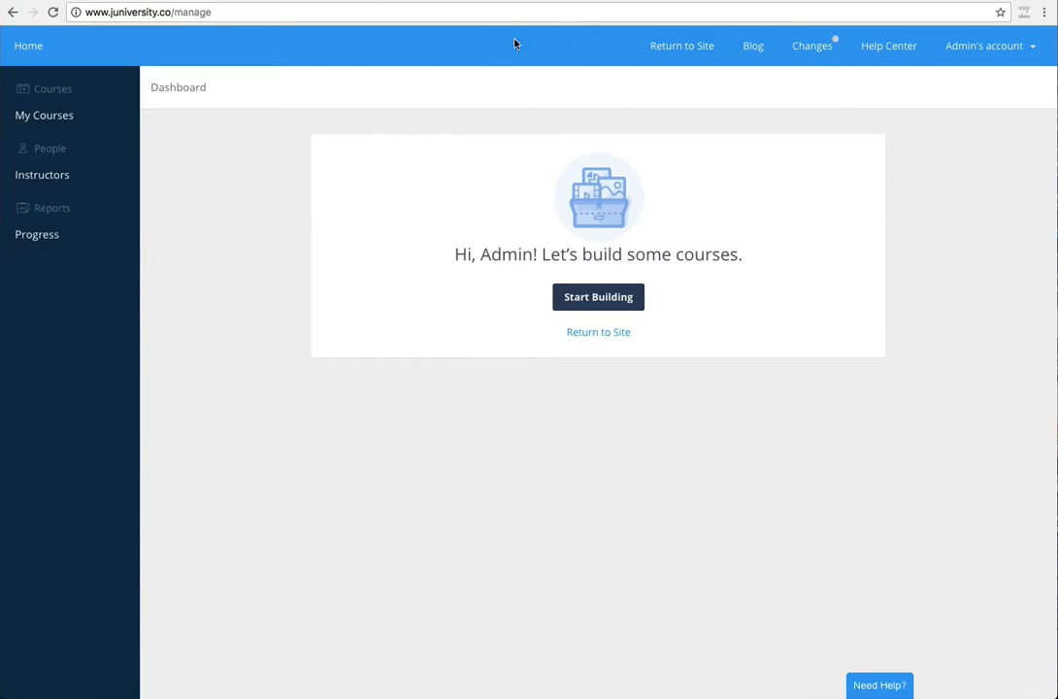
left_click(51, 121)
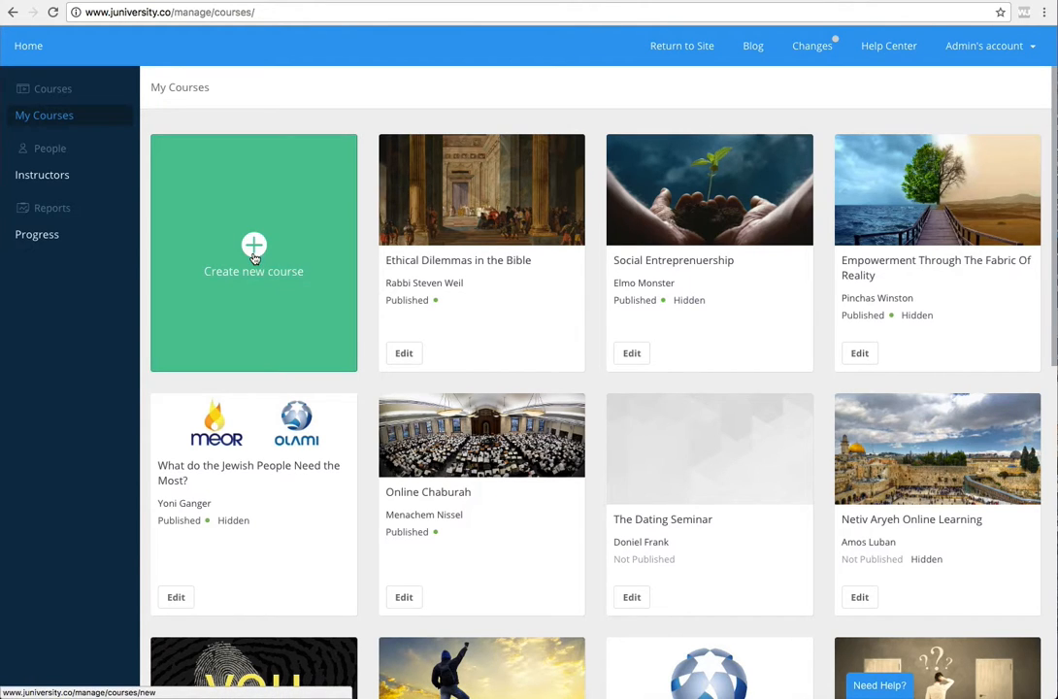
left_click(253, 255)
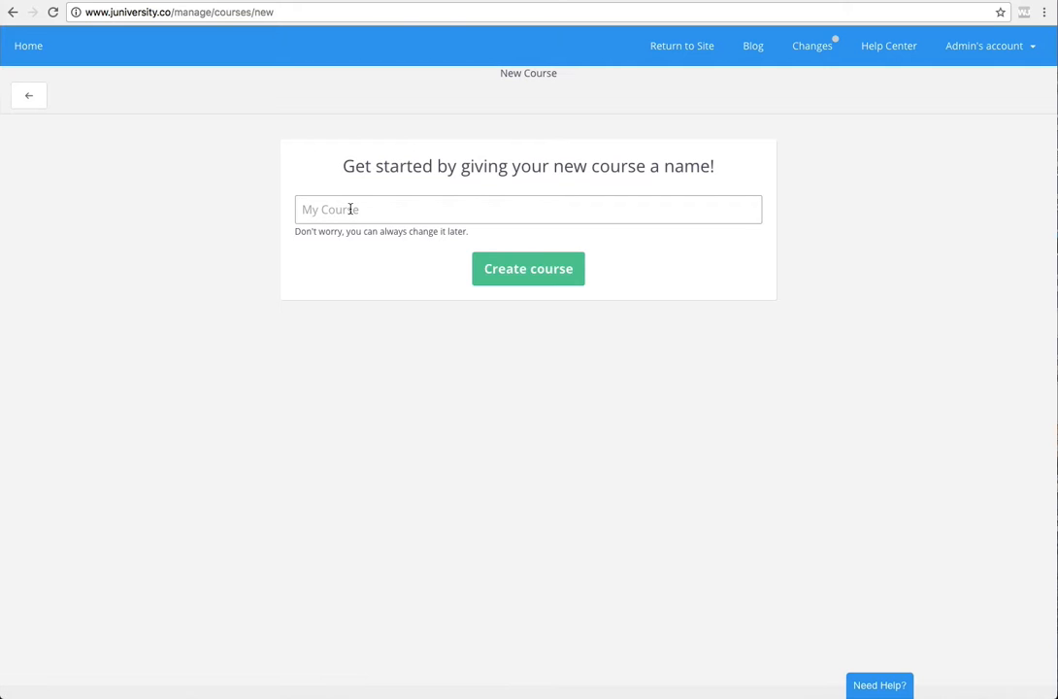
type("All a")
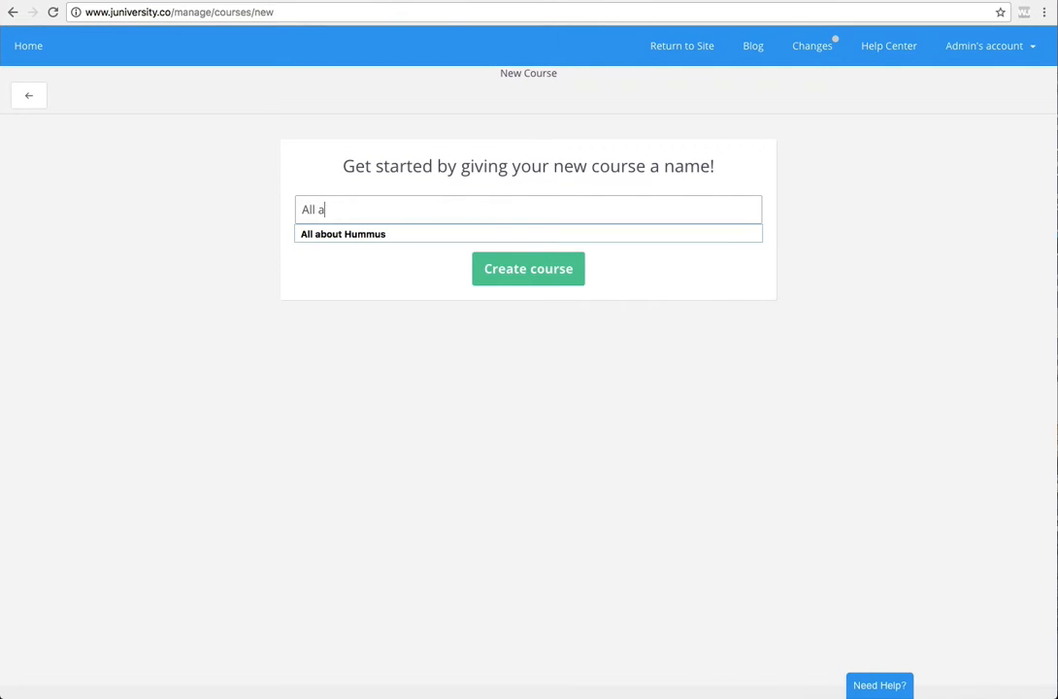
type("bout Hummus")
left_click(514, 272)
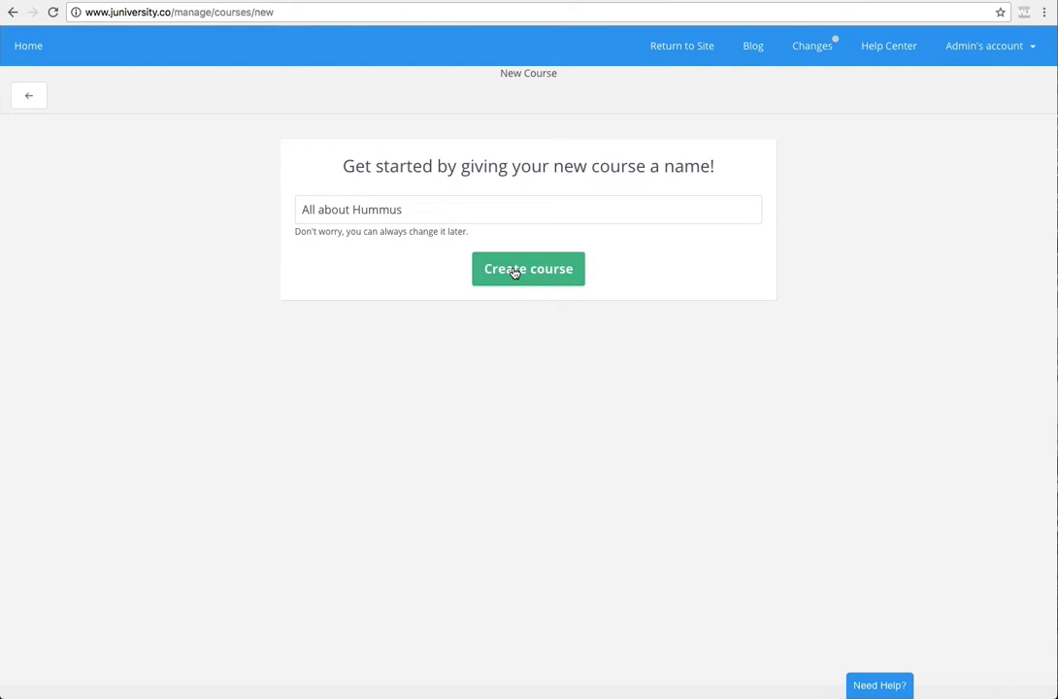
left_click(514, 273)
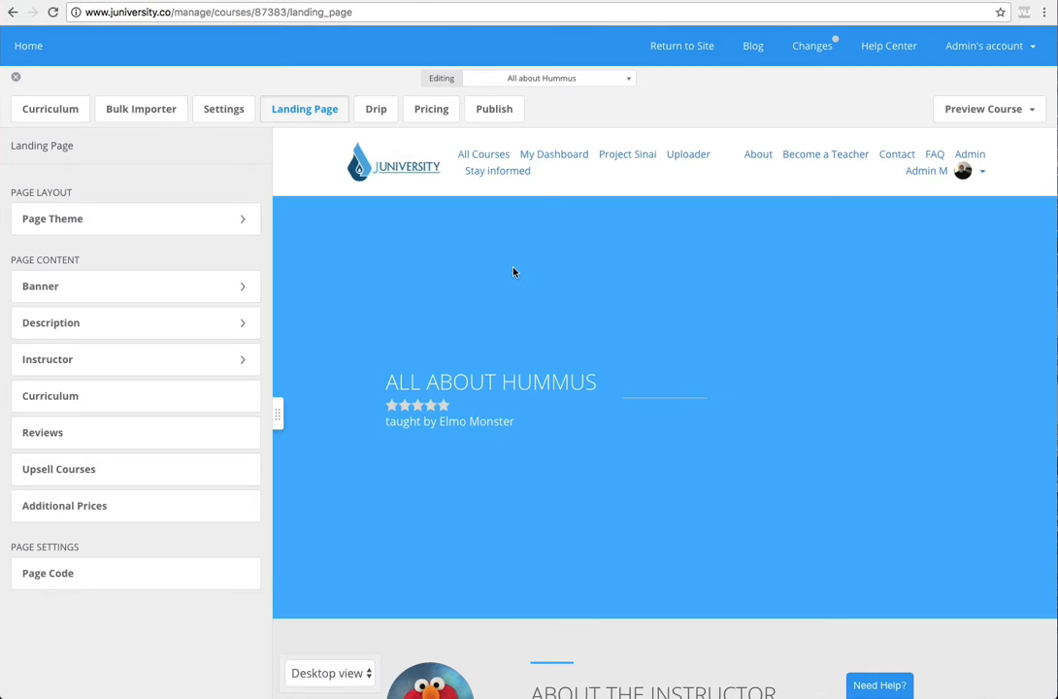
Upload the desktop image f7cd5824-2b...lin_18061.jpg as the banner image of the course landing page.
mouse_move(425, 378)
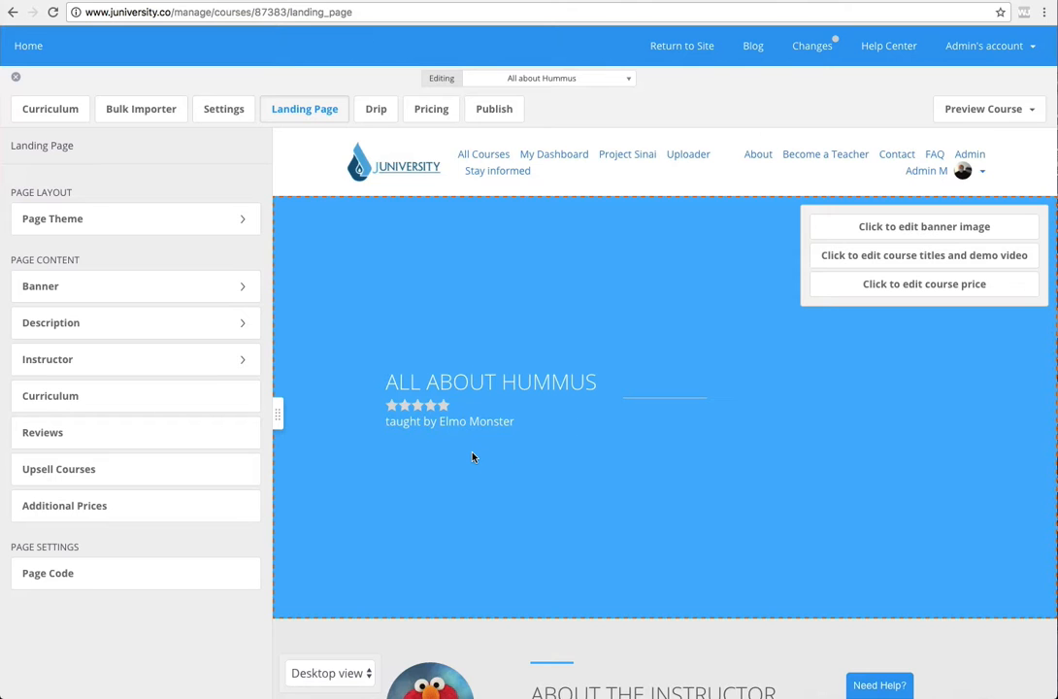
scroll(472, 457, "down", 5)
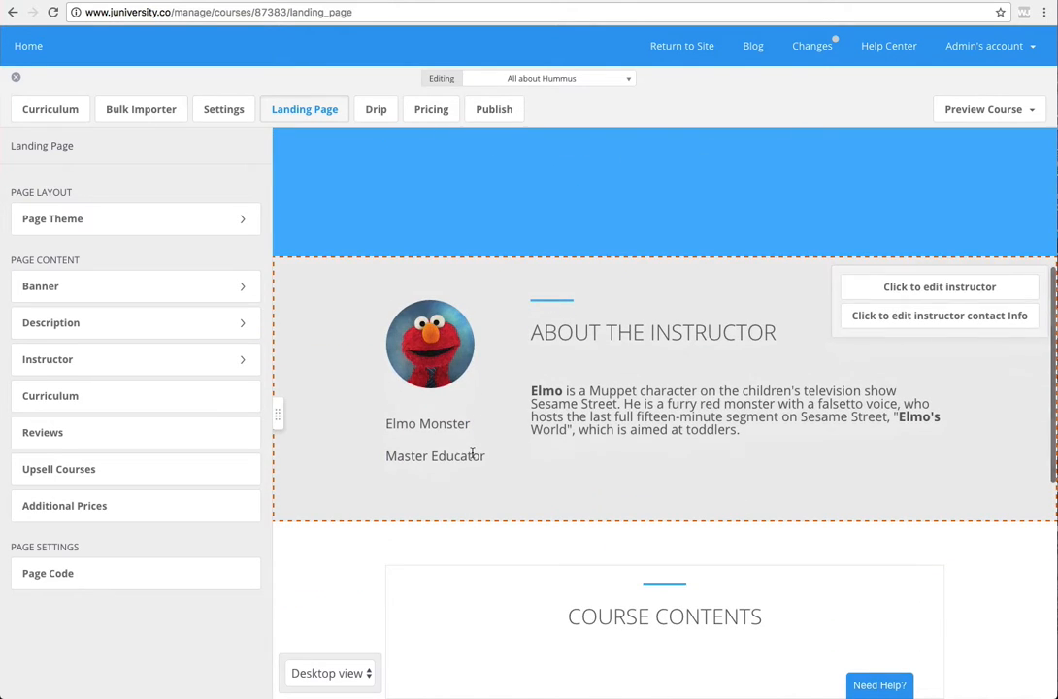
scroll(472, 454, "up", 5)
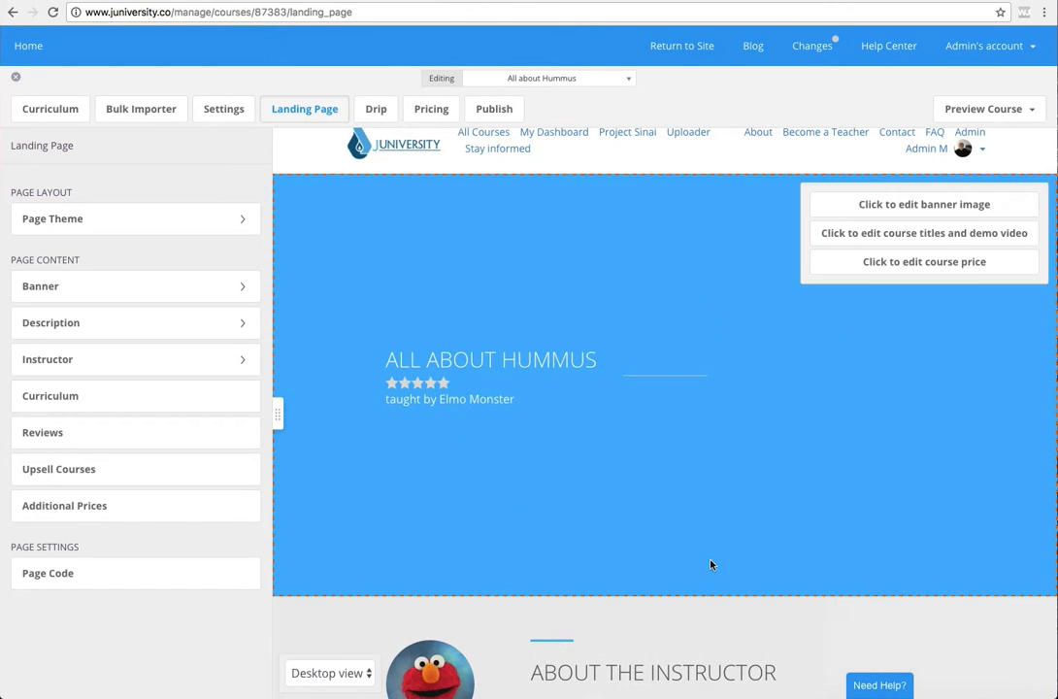
scroll(732, 666, "down", 3)
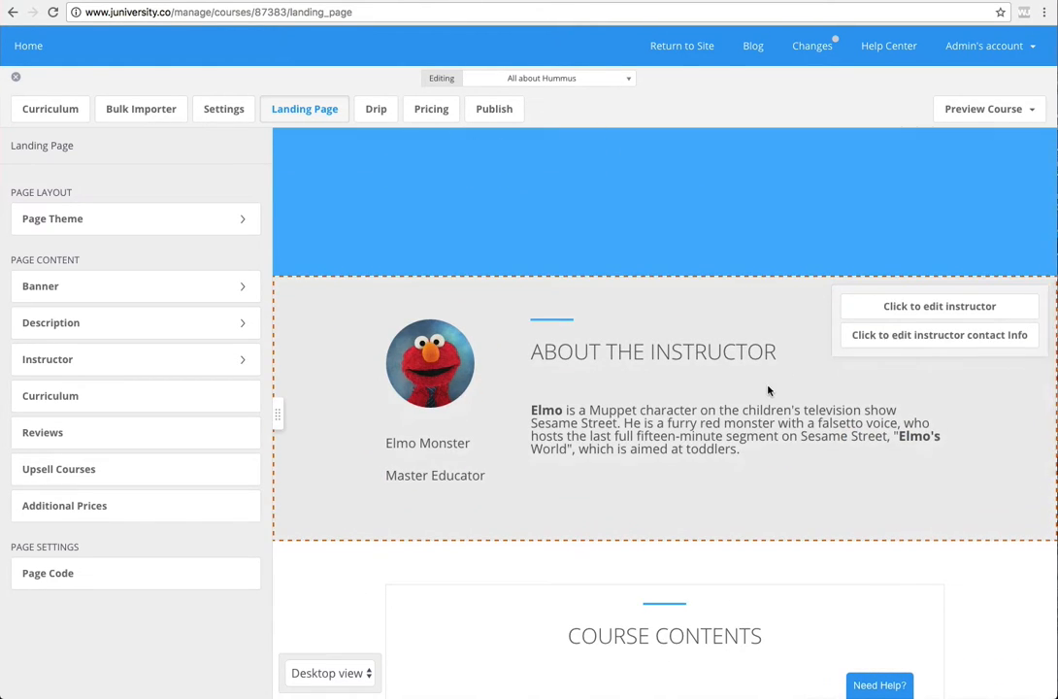
scroll(768, 389, "up", 3)
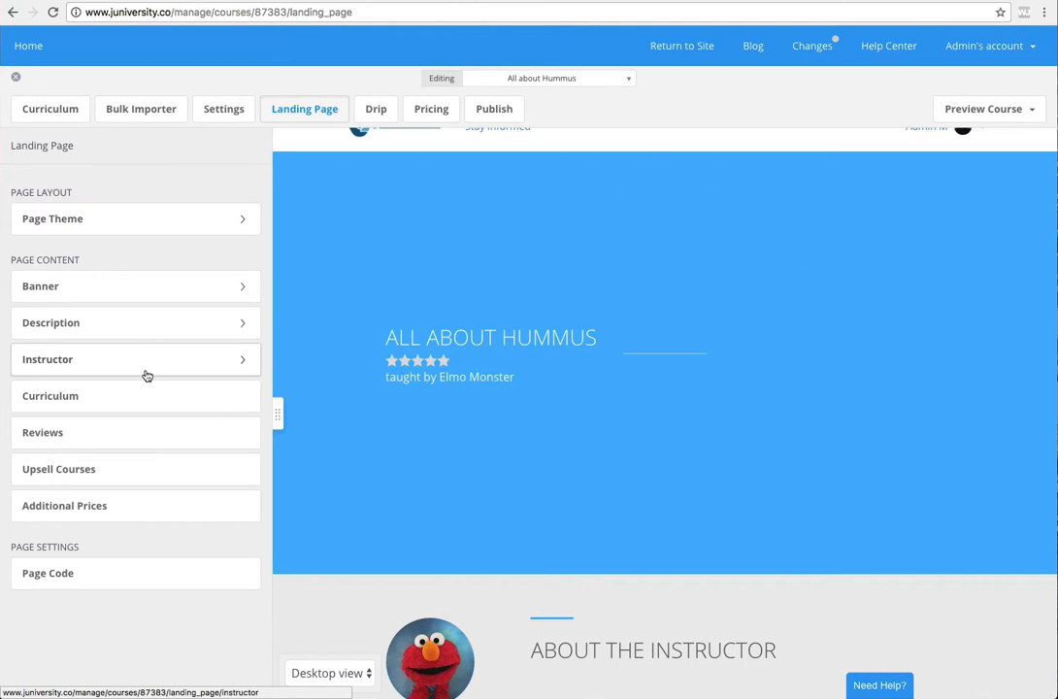
mouse_move(654, 219)
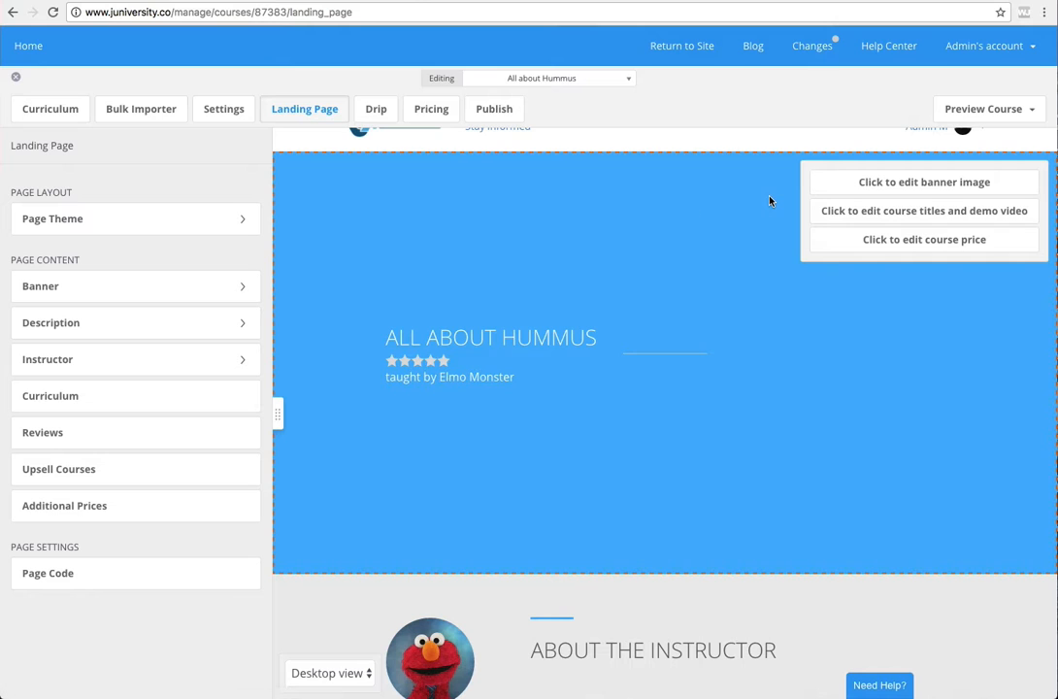
left_click(841, 185)
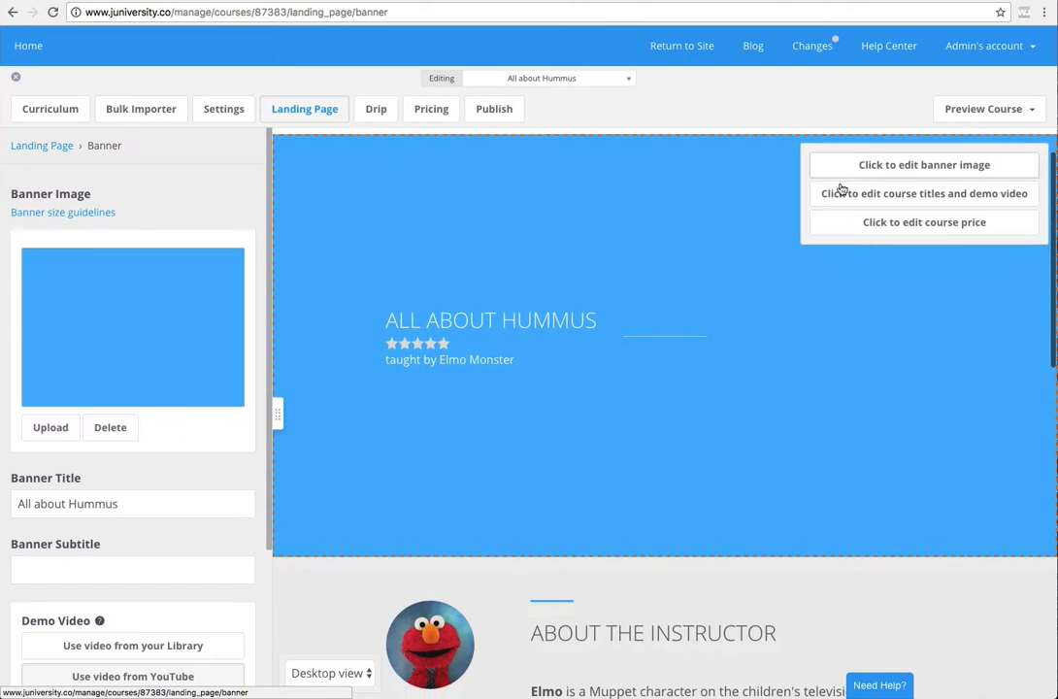
left_click(51, 427)
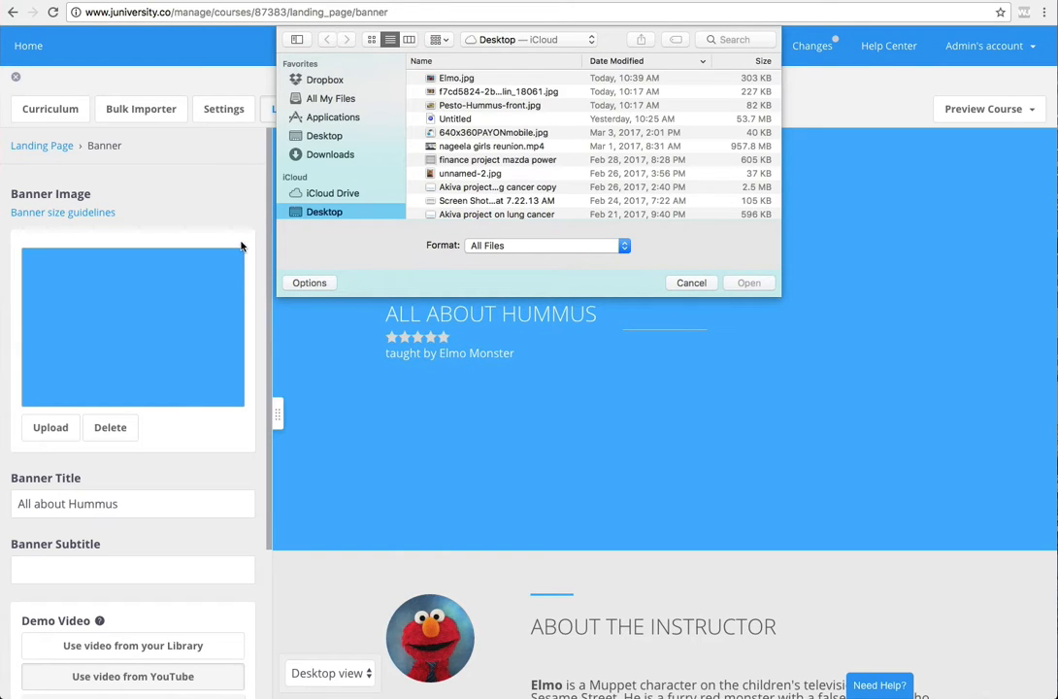
left_click(435, 92)
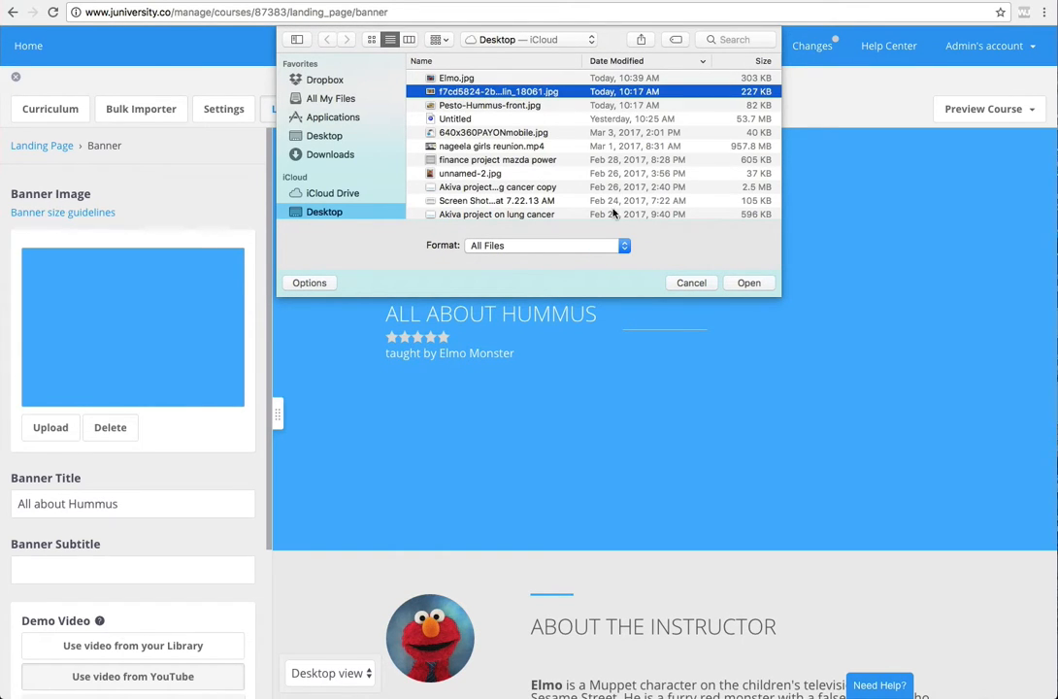
left_click(732, 282)
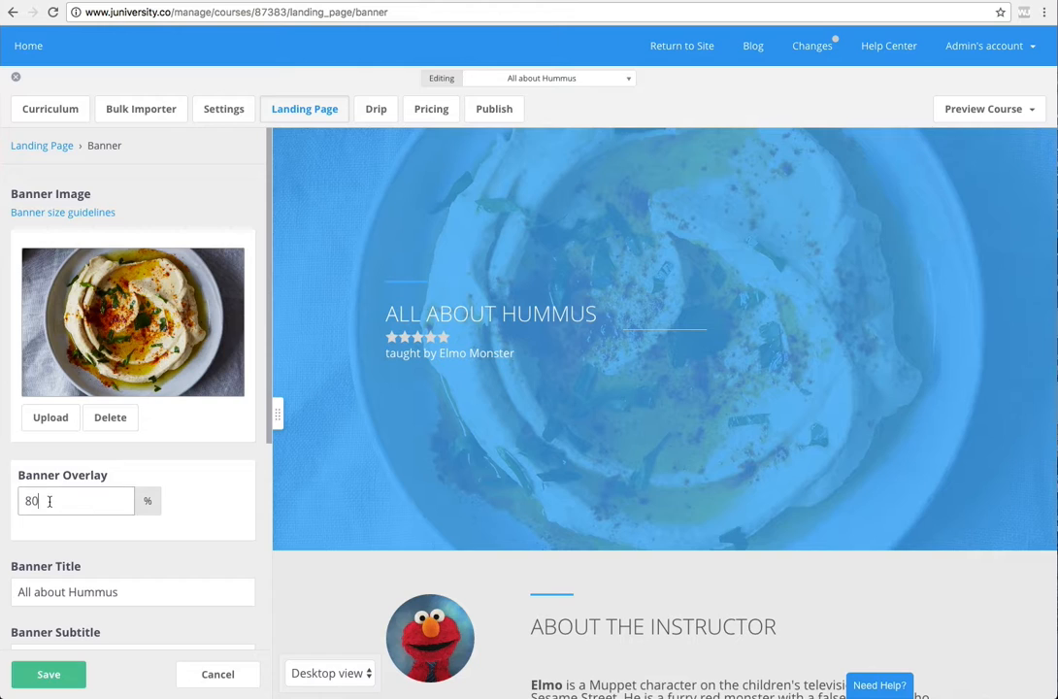
Set the banner overlay to 50% and save the landing page banner.
left_click_drag(50, 501, 16, 498)
type("50")
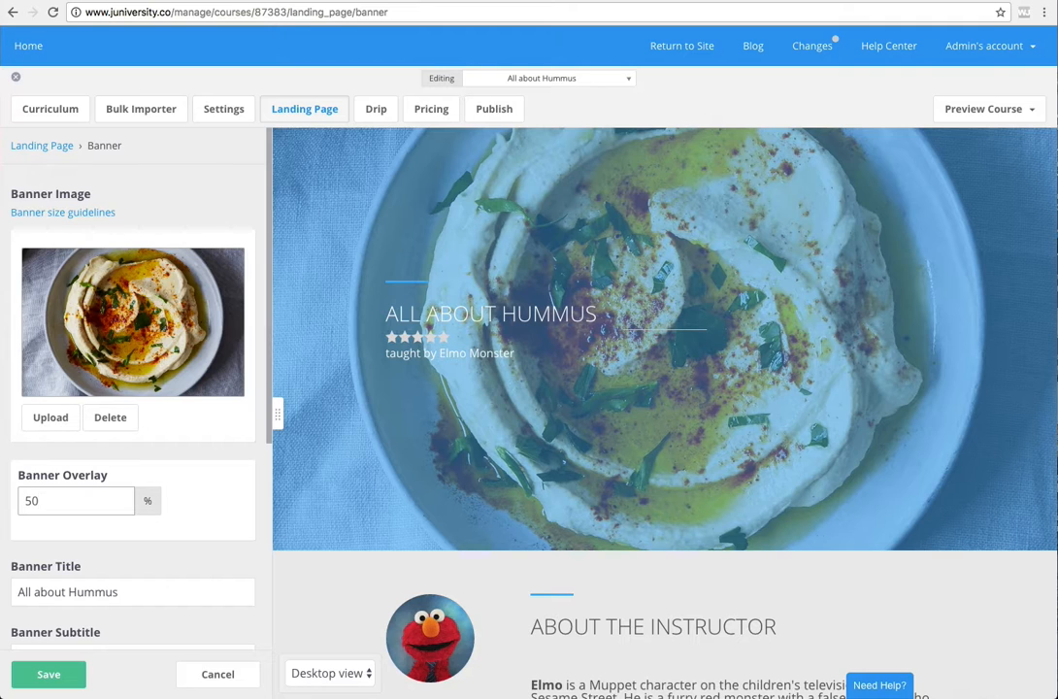
left_click(54, 666)
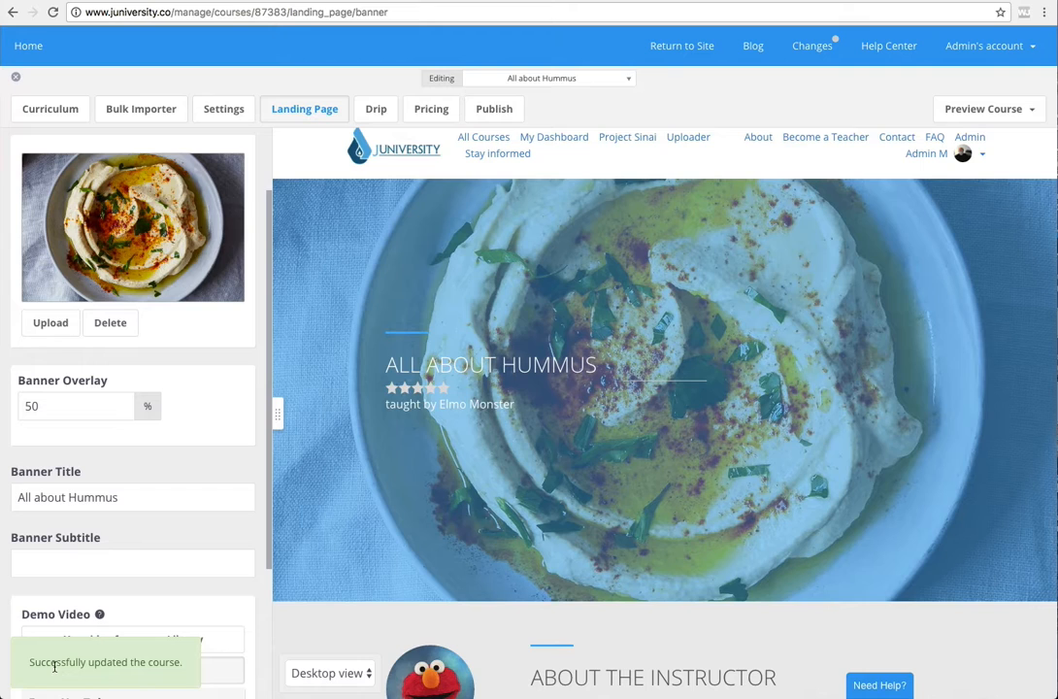
Review the landing page's instructor settings, including title, bio and contact information, and the course contents, curriculum and optional sections.
scroll(504, 565, "down", 4)
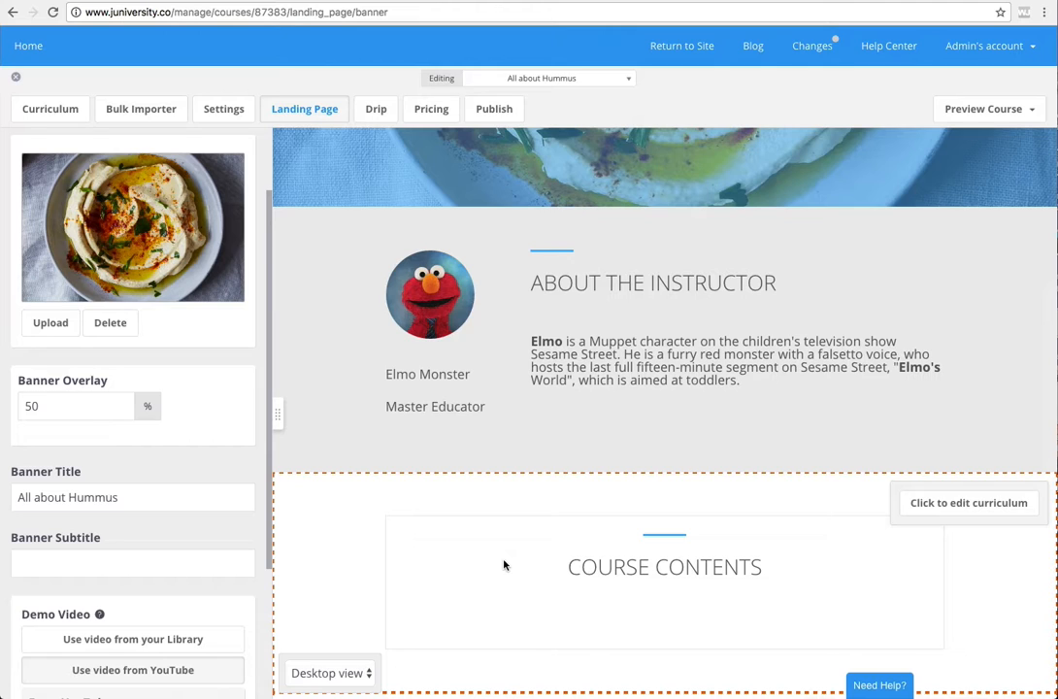
mouse_move(774, 425)
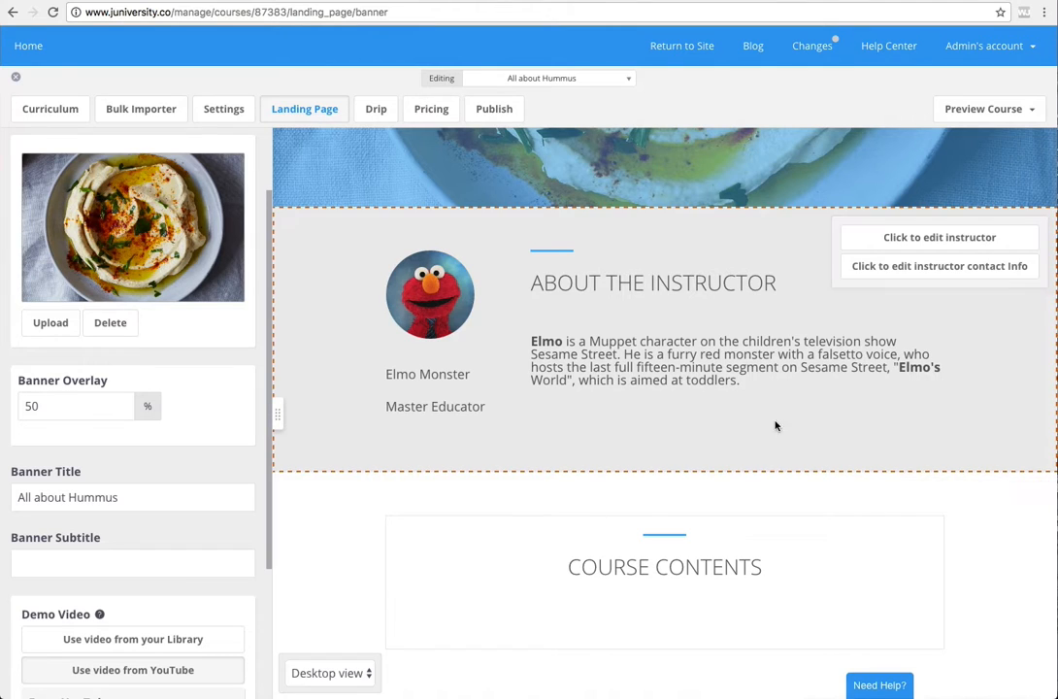
left_click(878, 240)
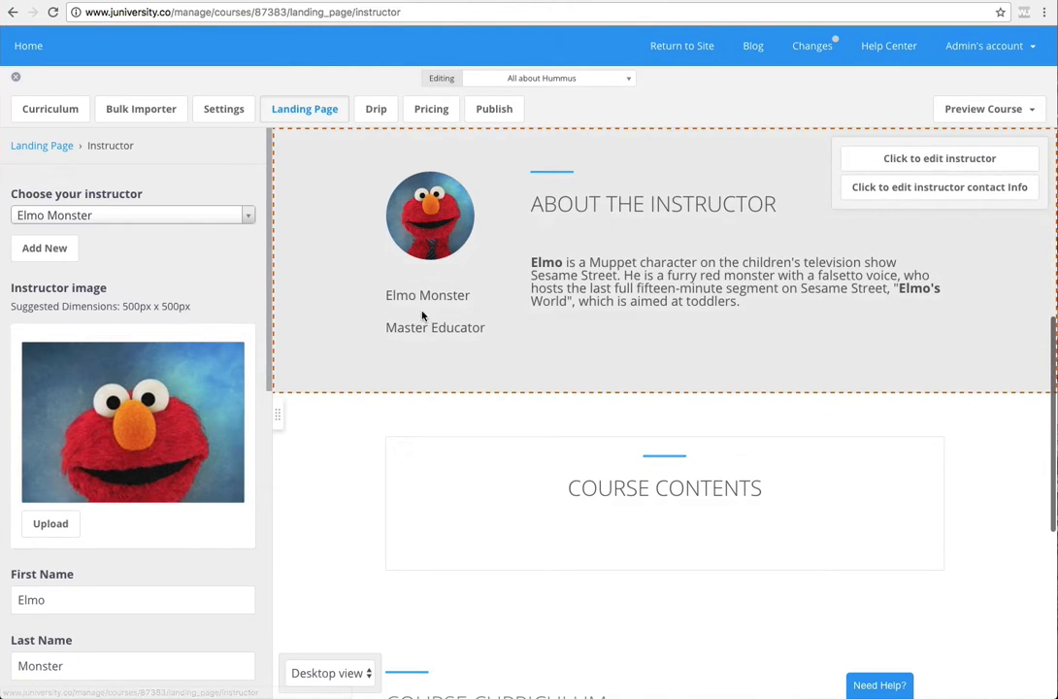
scroll(137, 438, "down", 5)
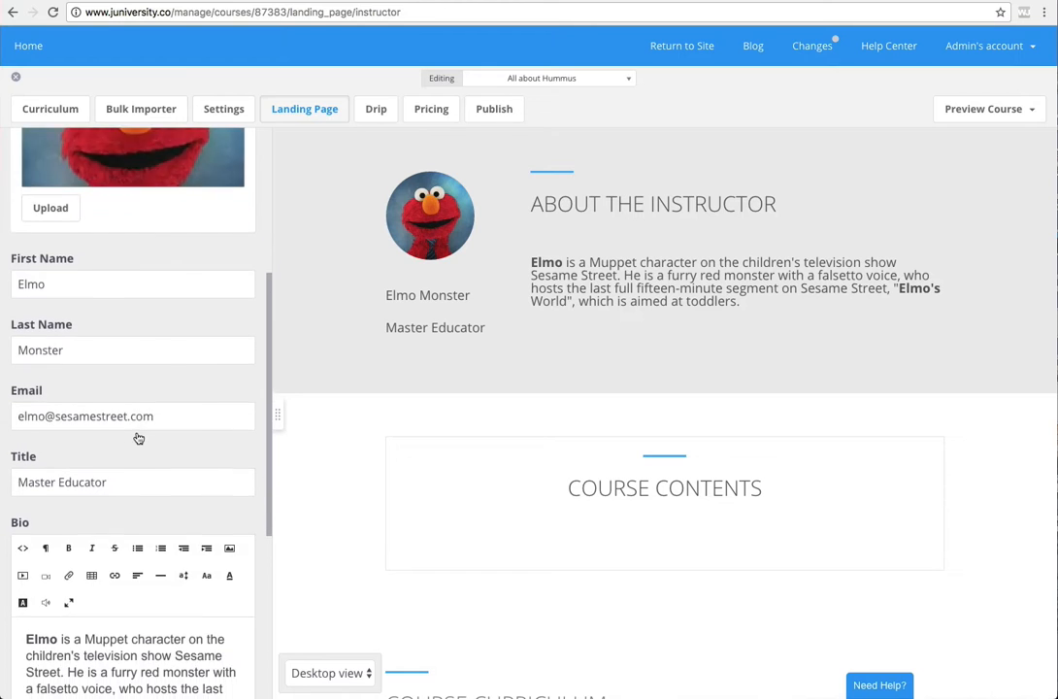
scroll(137, 439, "down", 5)
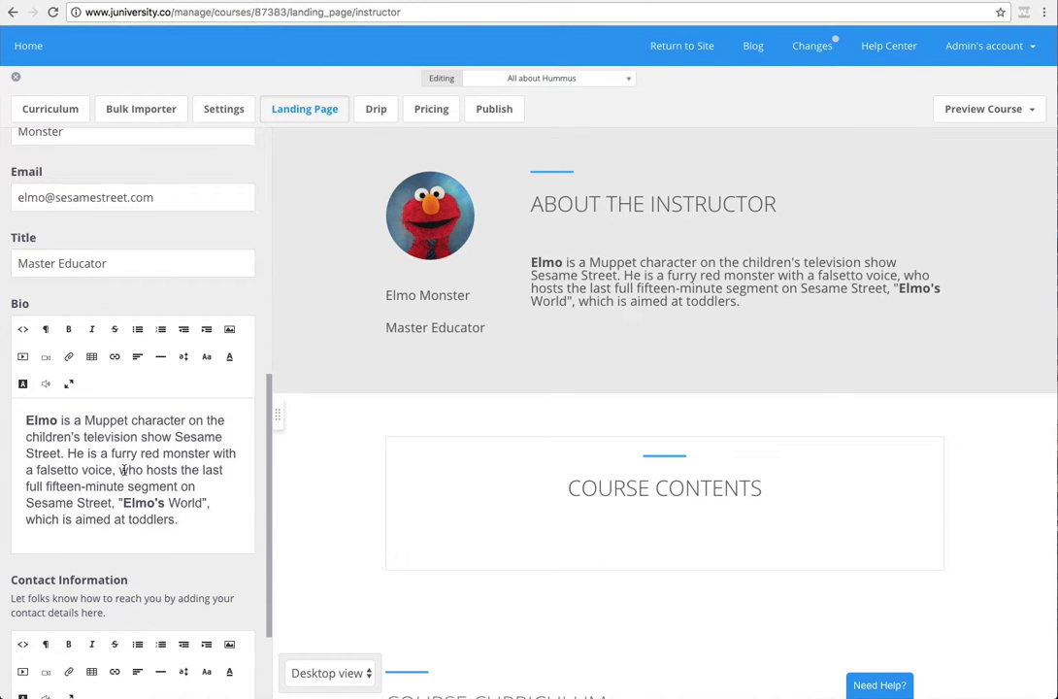
scroll(123, 470, "down", 2)
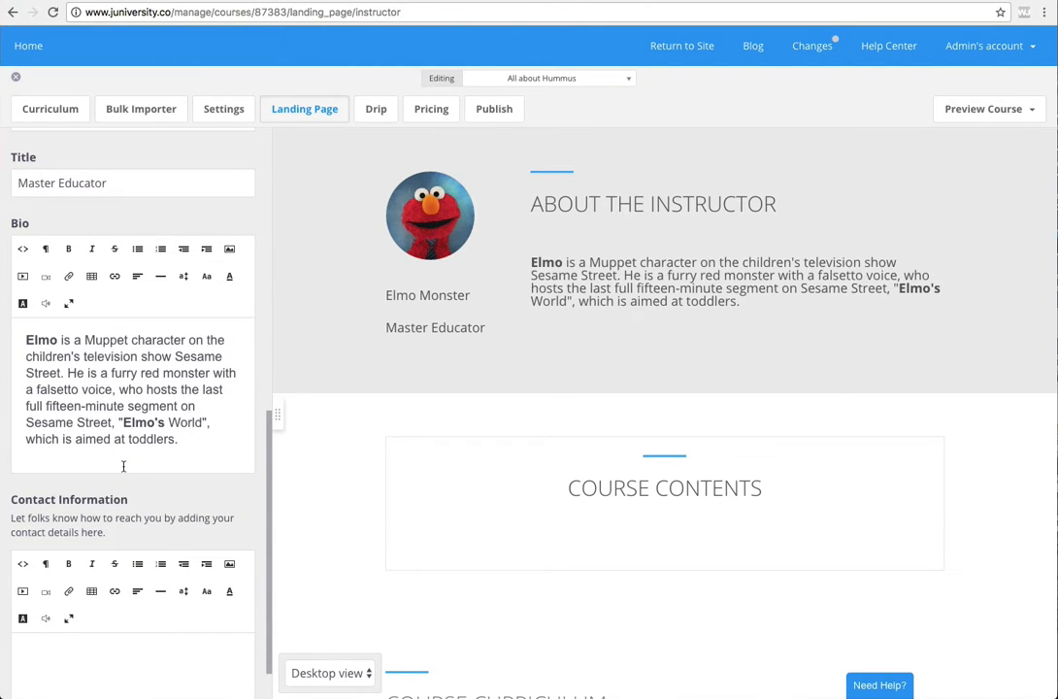
scroll(123, 465, "down", 1)
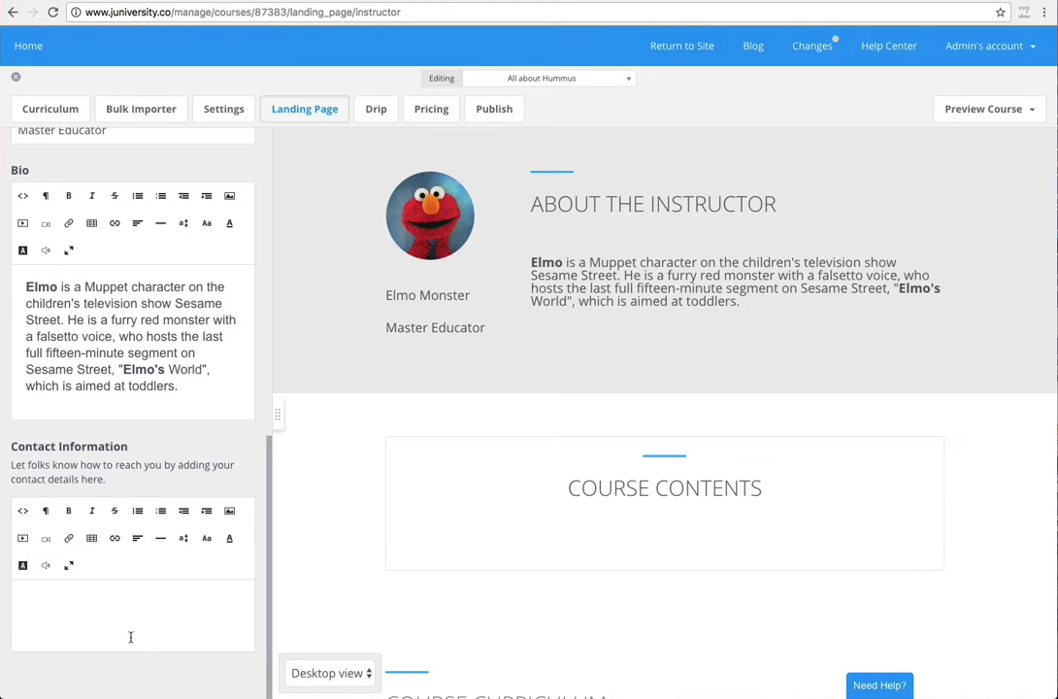
scroll(149, 370, "up", 1)
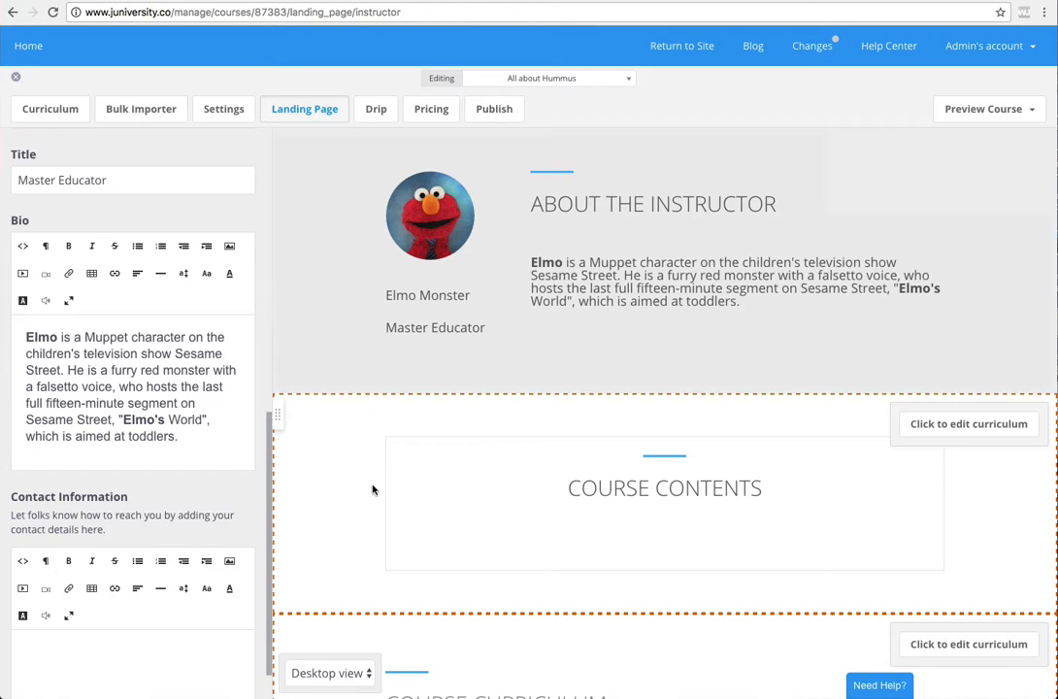
scroll(465, 466, "down", 2)
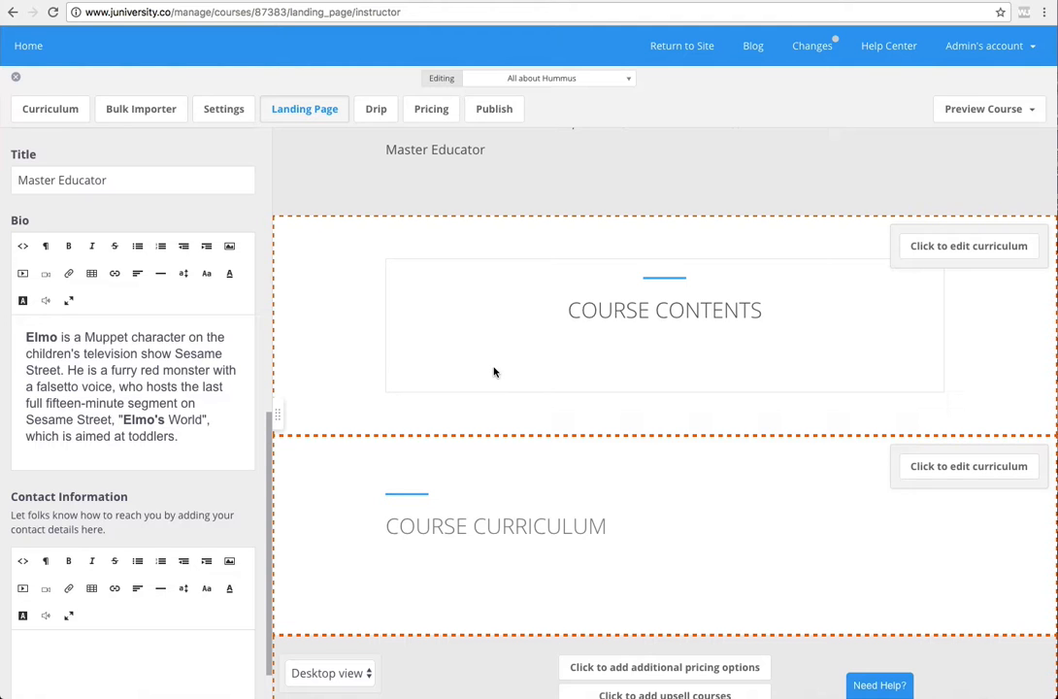
scroll(493, 371, "down", 2)
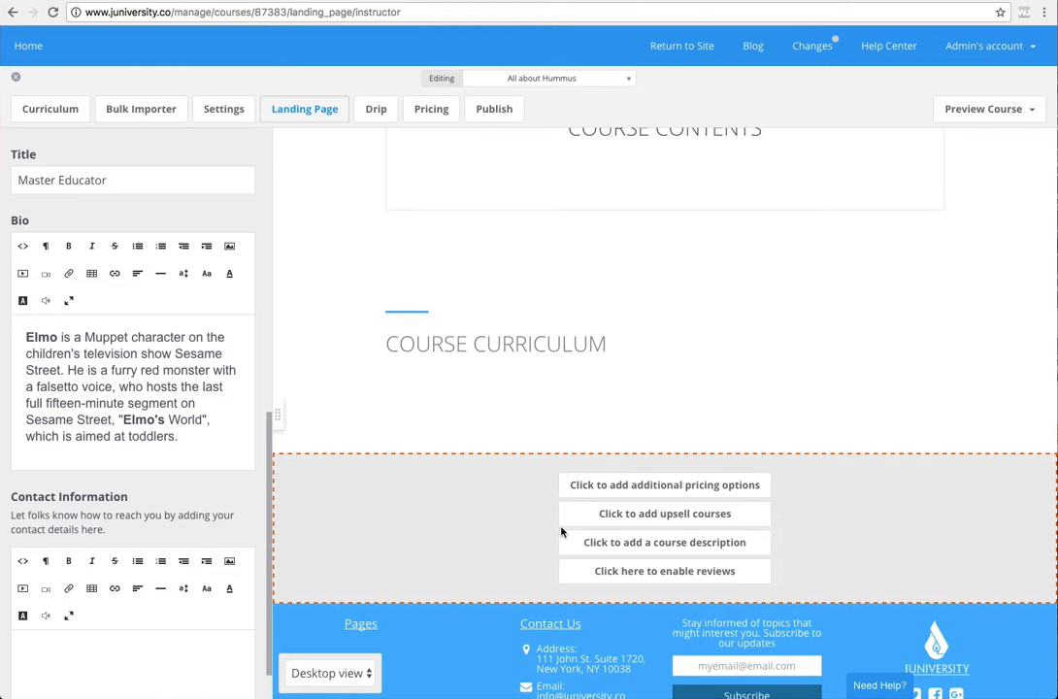
scroll(594, 530, "up", 10)
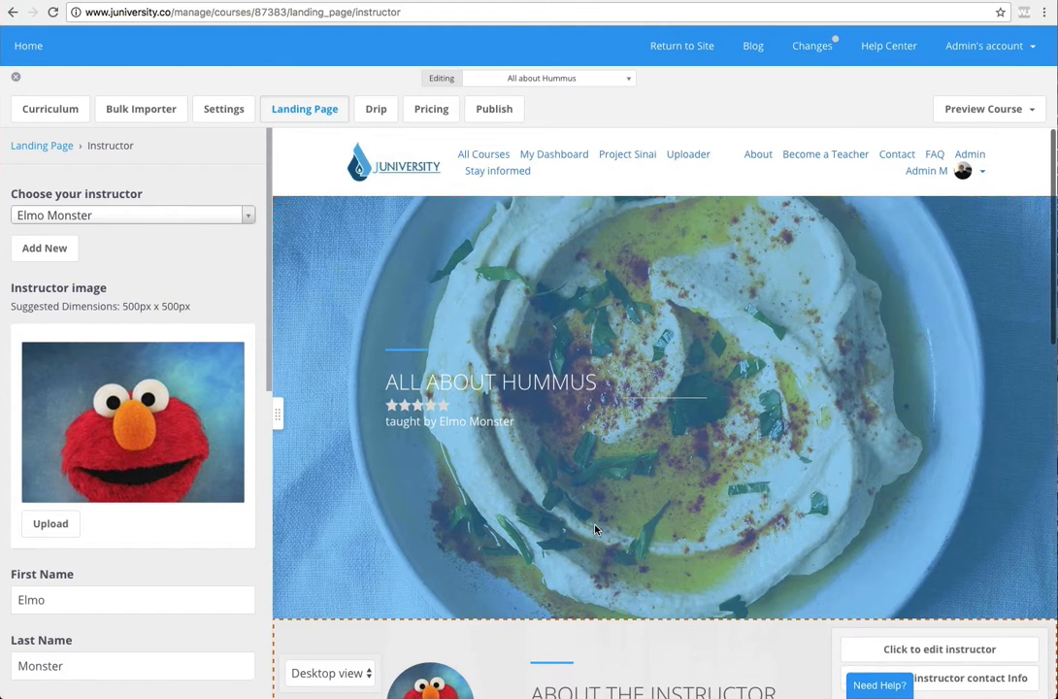
Add a chapter titled "Intro to Hummus" to the course curriculum and save it.
left_click(54, 113)
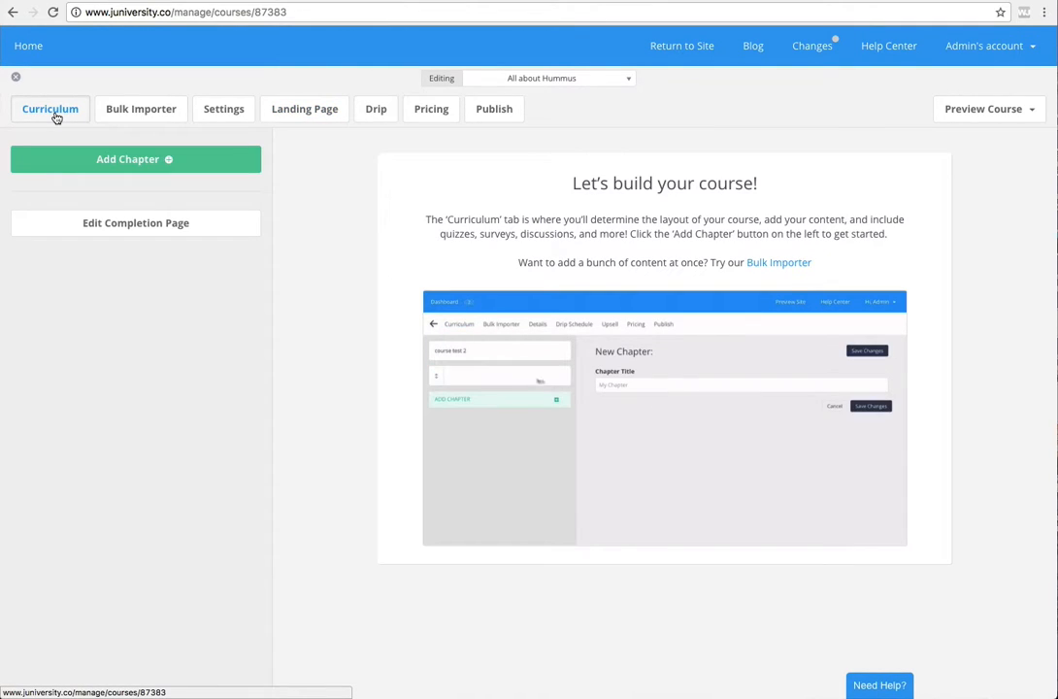
left_click(95, 162)
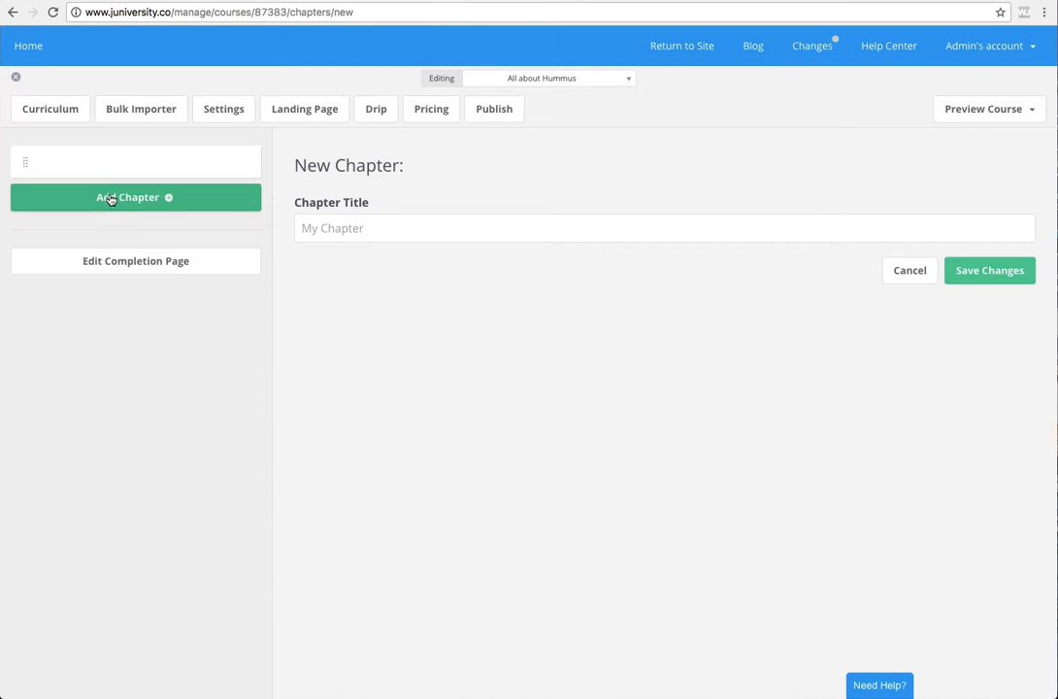
left_click(350, 230)
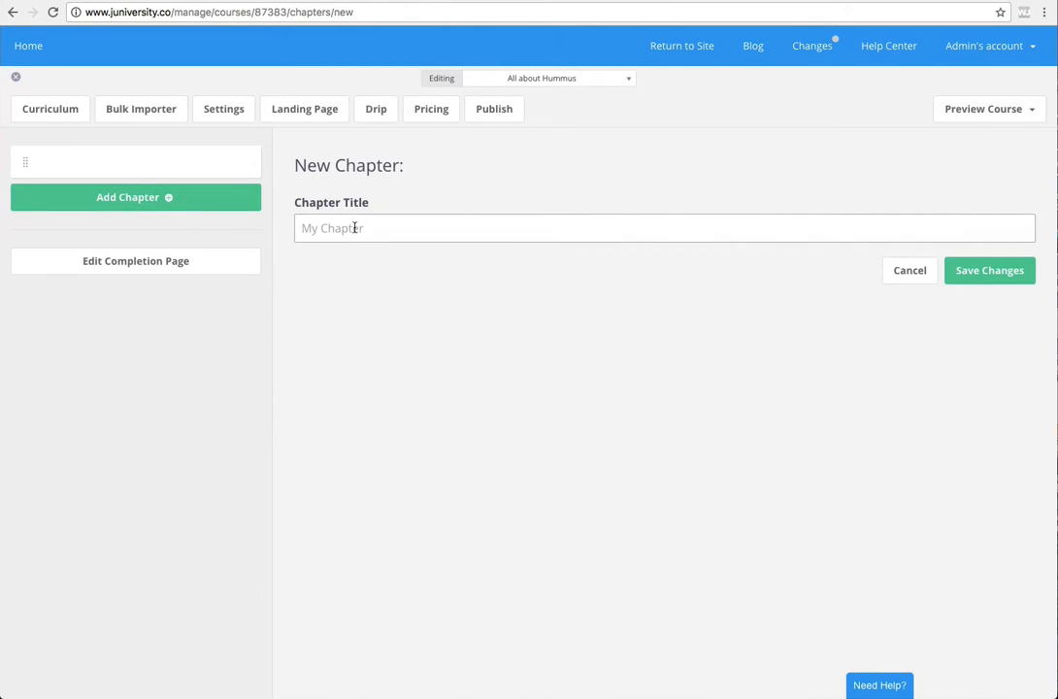
type("Intro to H")
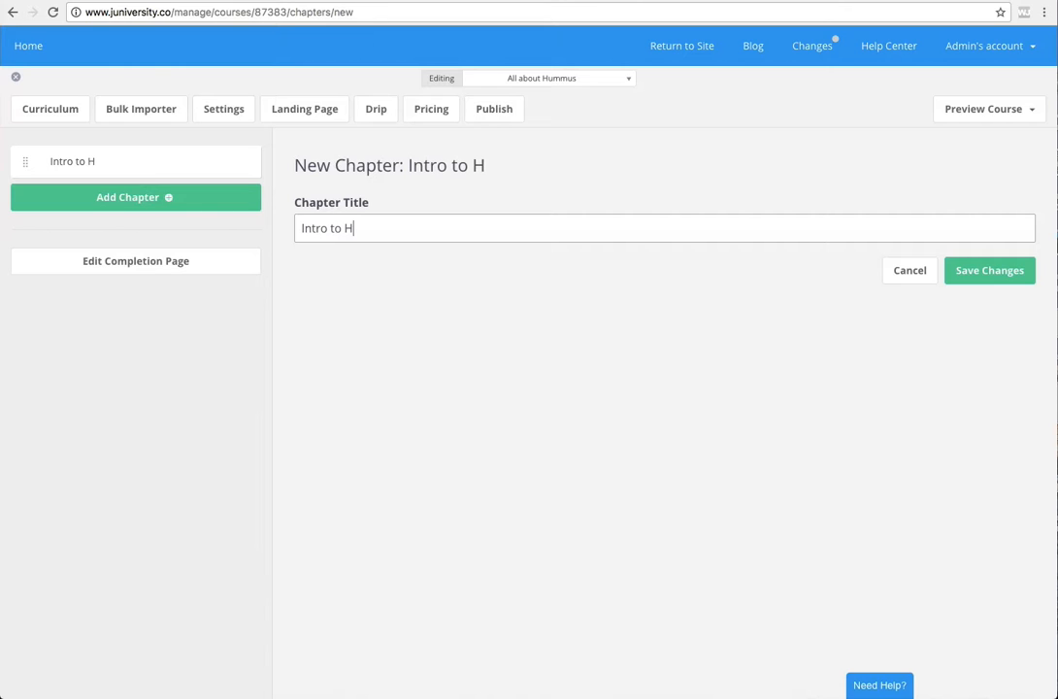
type("ummus")
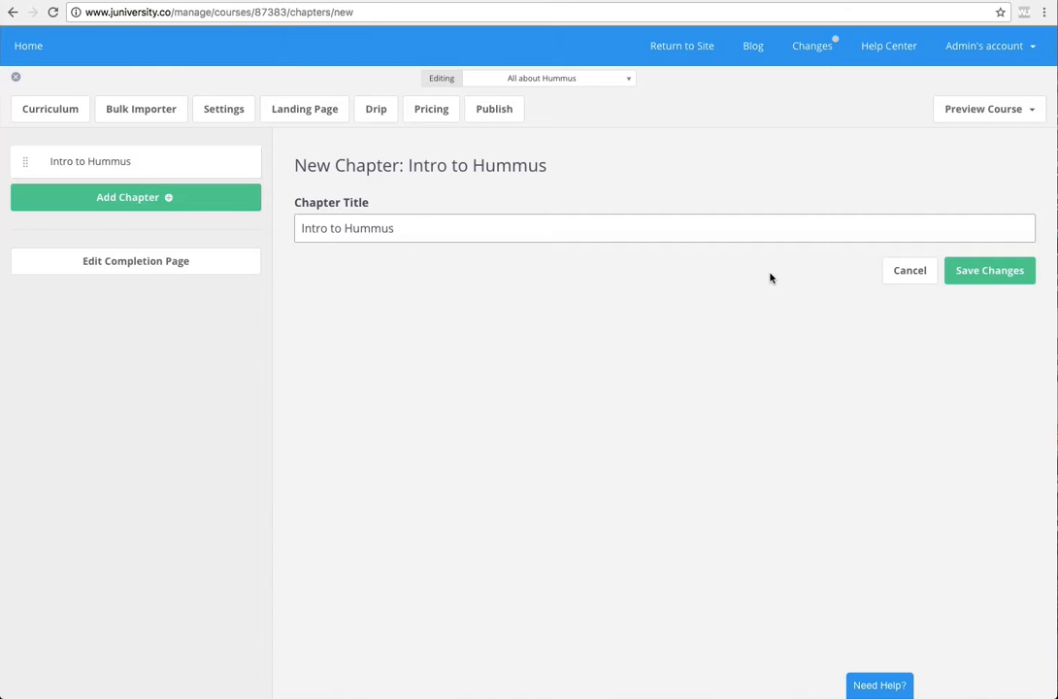
left_click(987, 273)
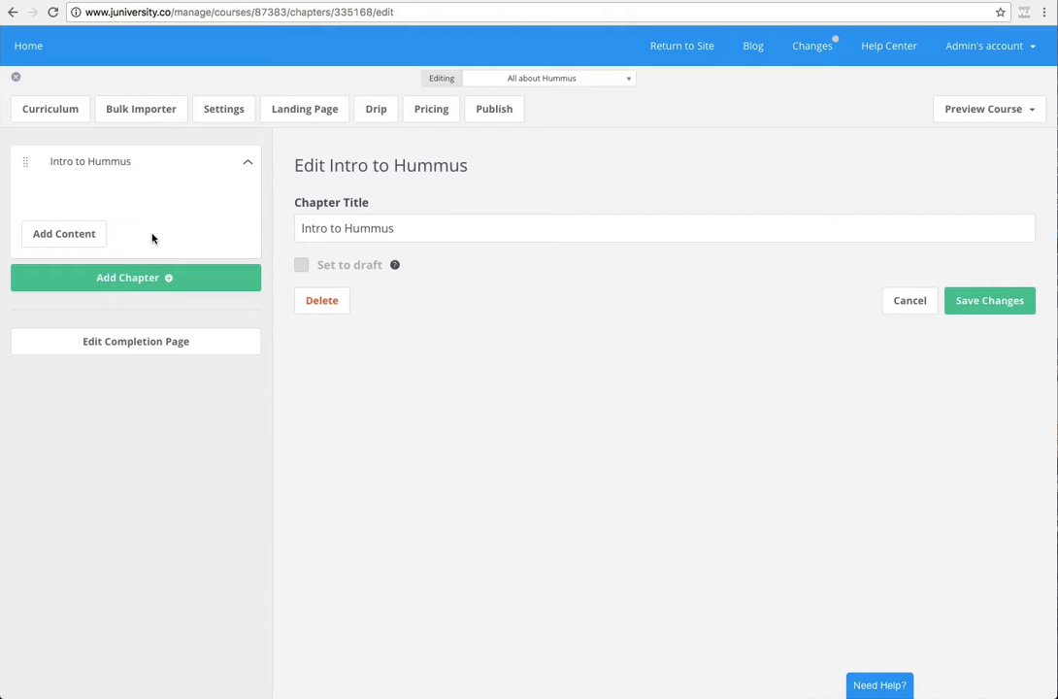
Add a quiz named "What do you know about hummus?" to the Intro to Hummus chapter and save it.
left_click(64, 234)
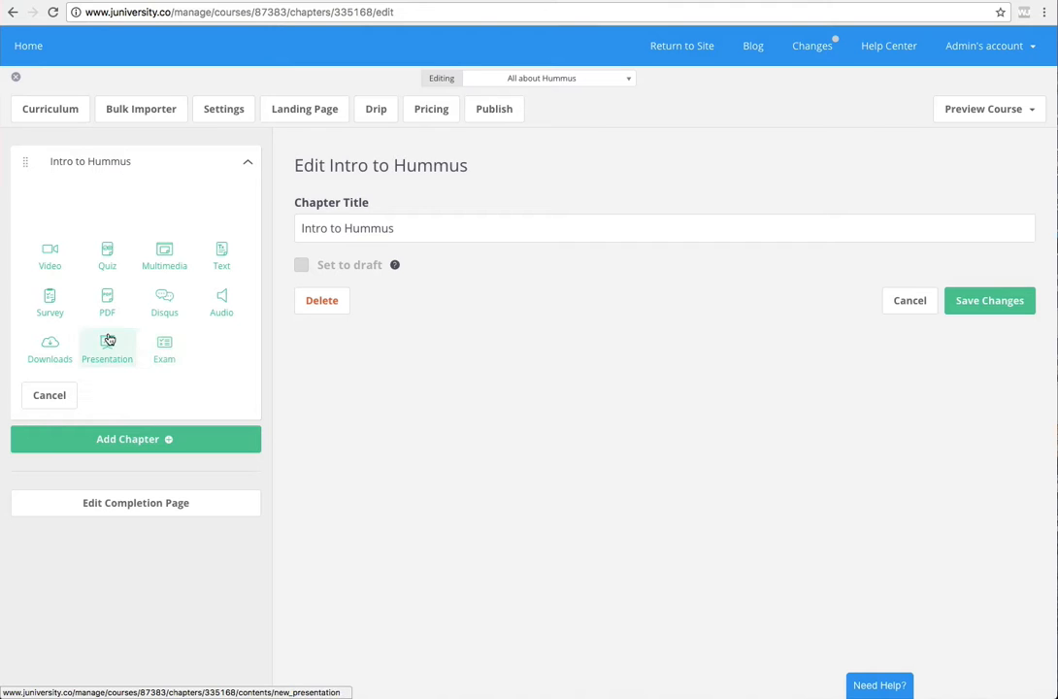
left_click(107, 255)
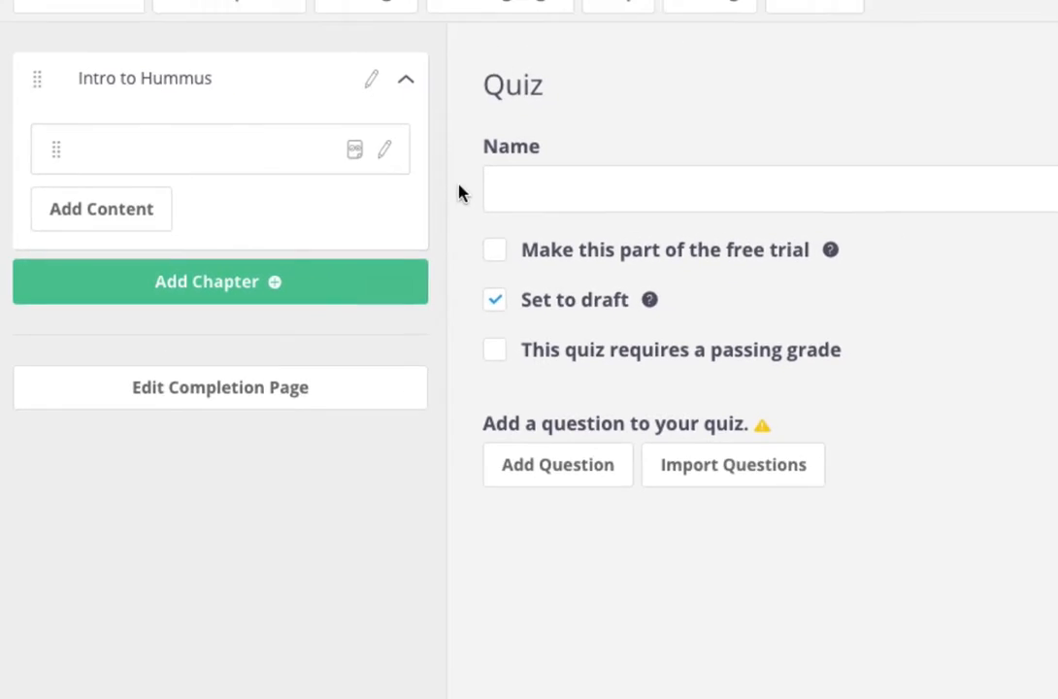
left_click(335, 227)
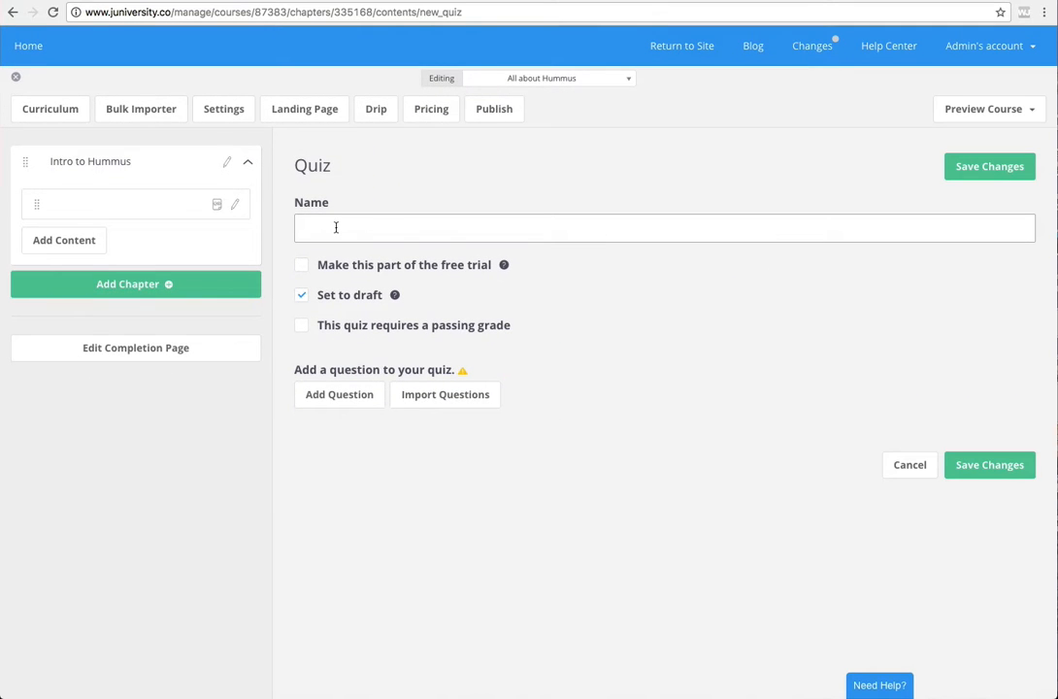
type("All a")
key("BackSpace")
key("BackSpace")
key("BackSpace")
key("BackSpace")
key("BackSpace")
type("What do you know about ")
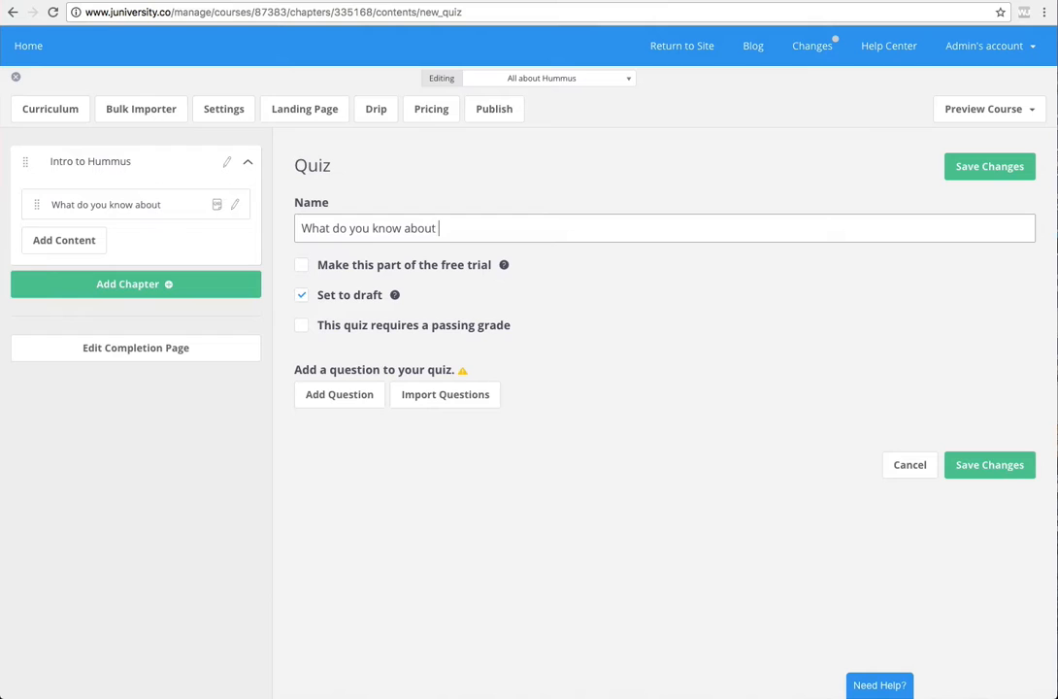
type("H")
key("BackSpace")
type("hummus?")
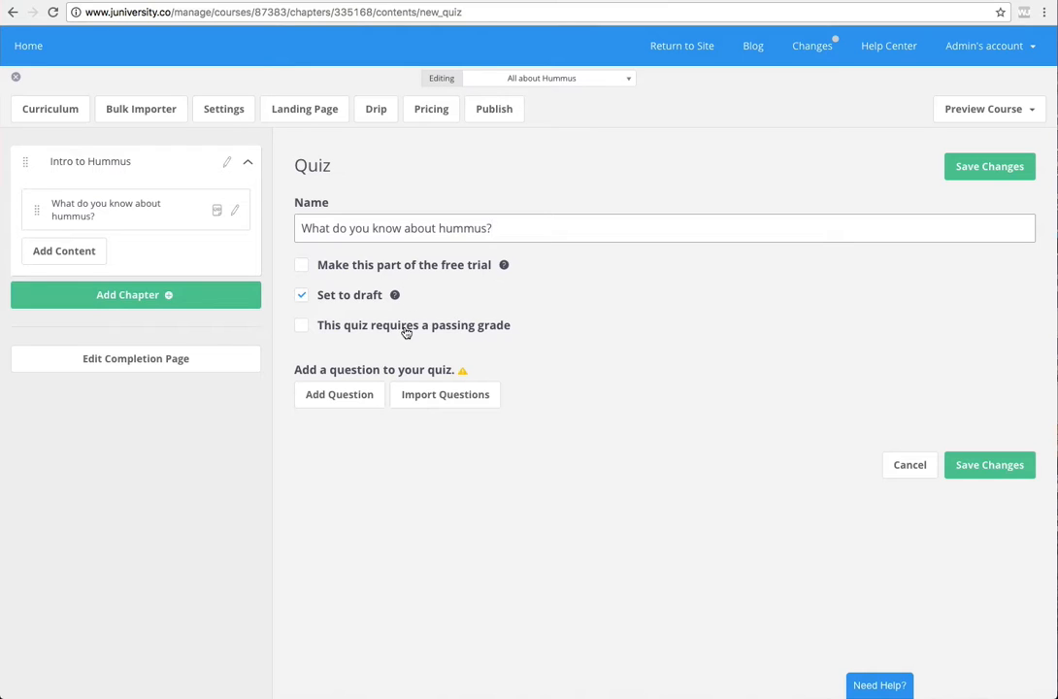
left_click(966, 167)
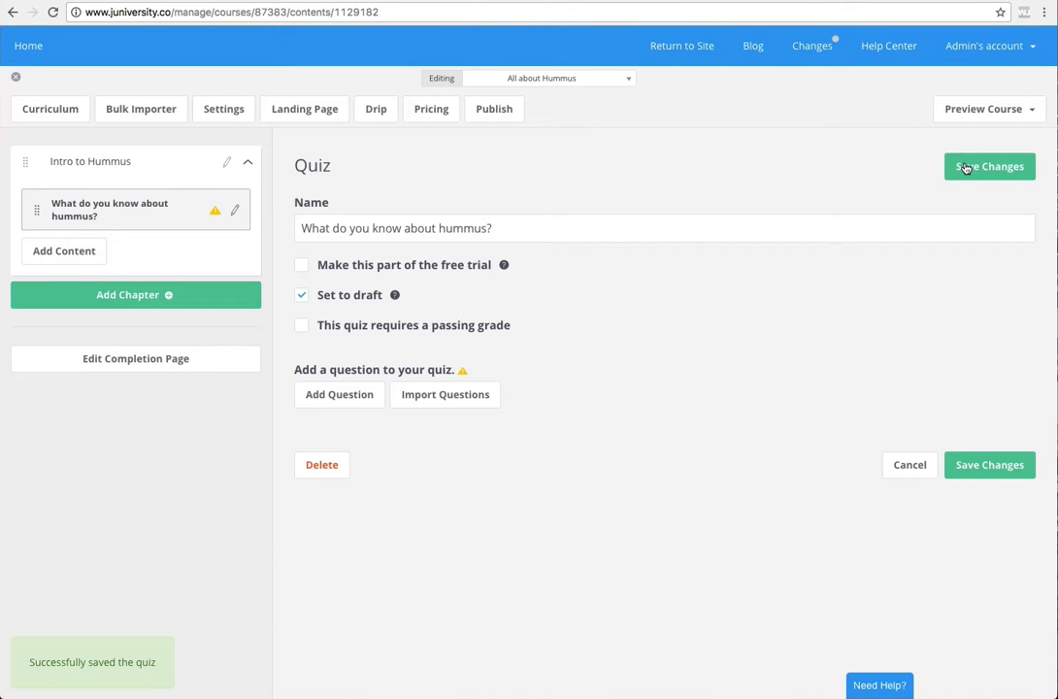
Add a first question to the quiz with the text "Where did hummus originate?".
left_click(347, 393)
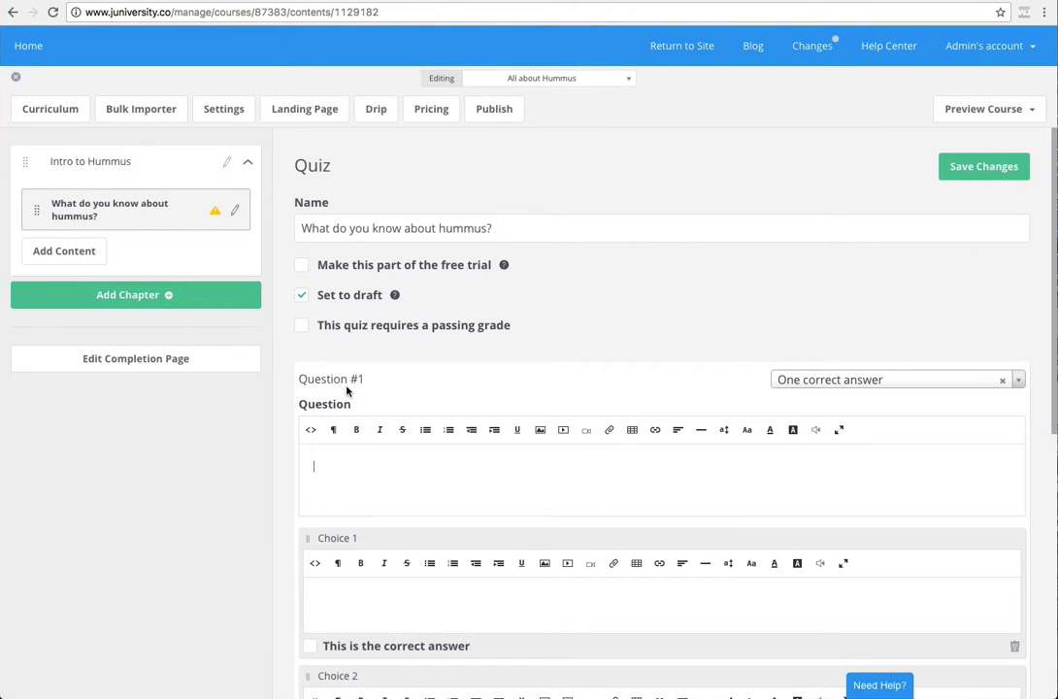
scroll(348, 472, "down", 3)
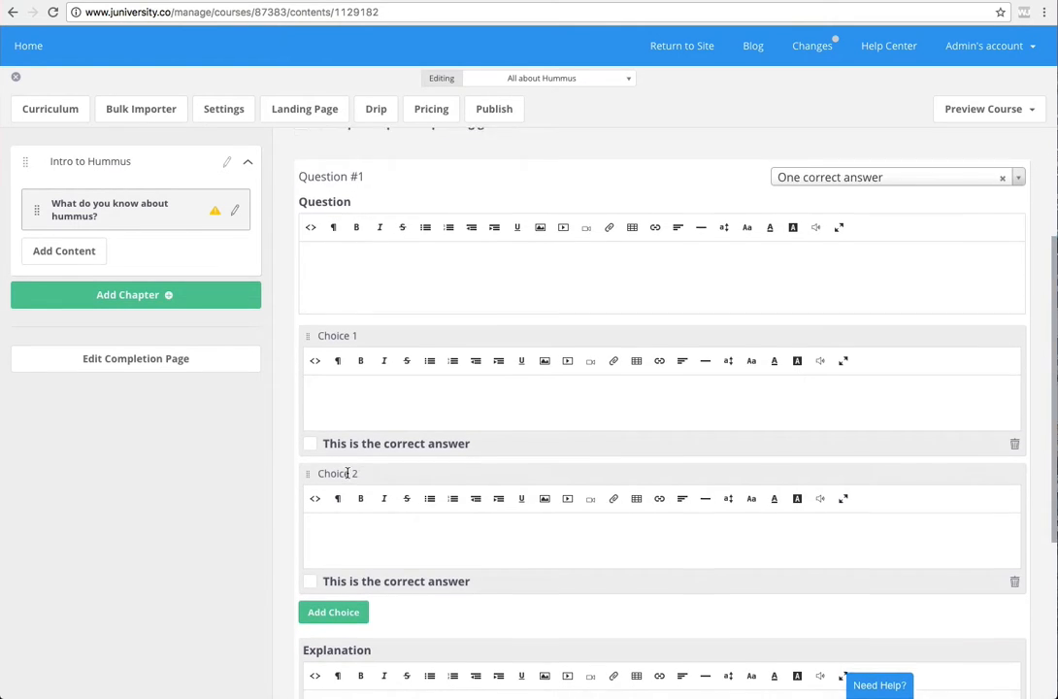
left_click(348, 239)
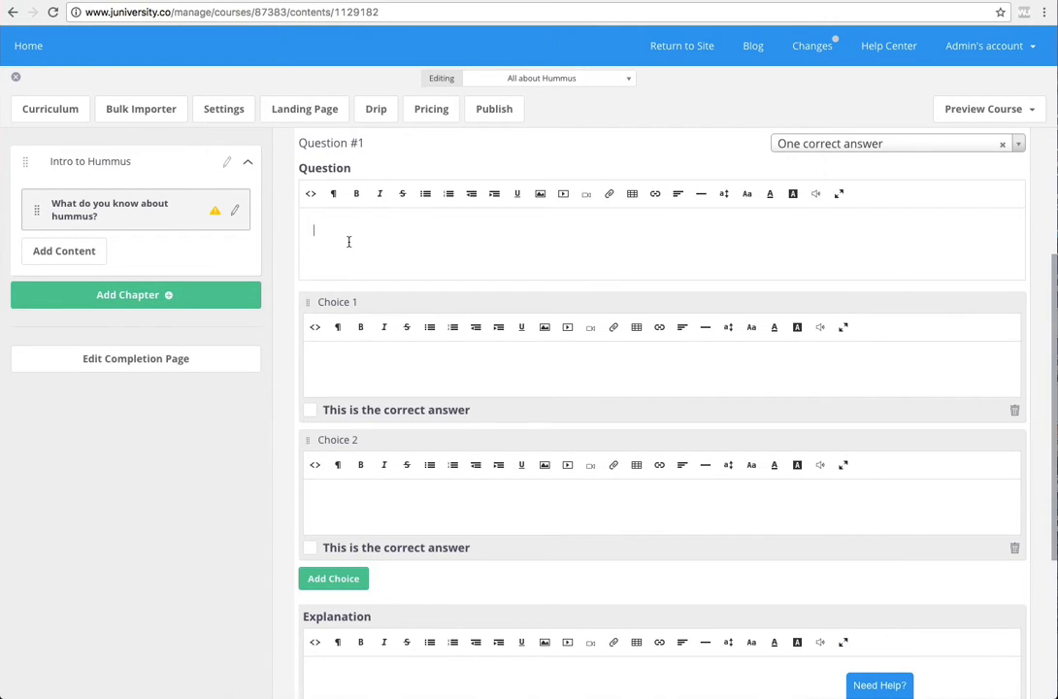
type("Where did hummus originate?")
Enter the answer choices "Texas", "The Middle East" and "New York" for the question, adding a third choice.
left_click(361, 360)
type("Texas")
scroll(365, 324, "down", 3)
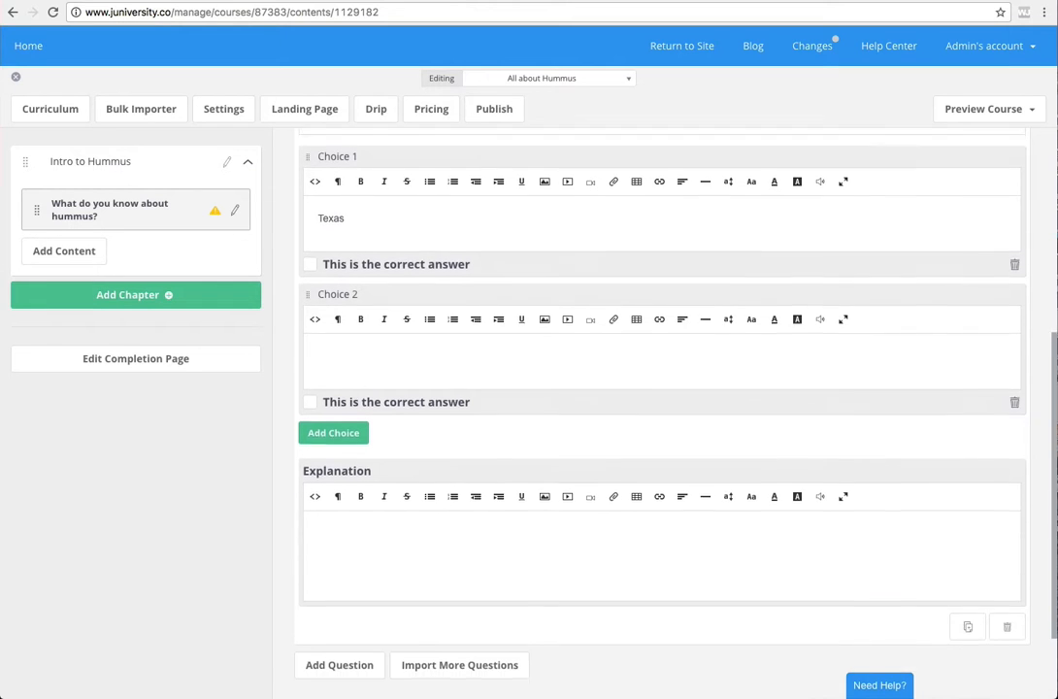
left_click(365, 324)
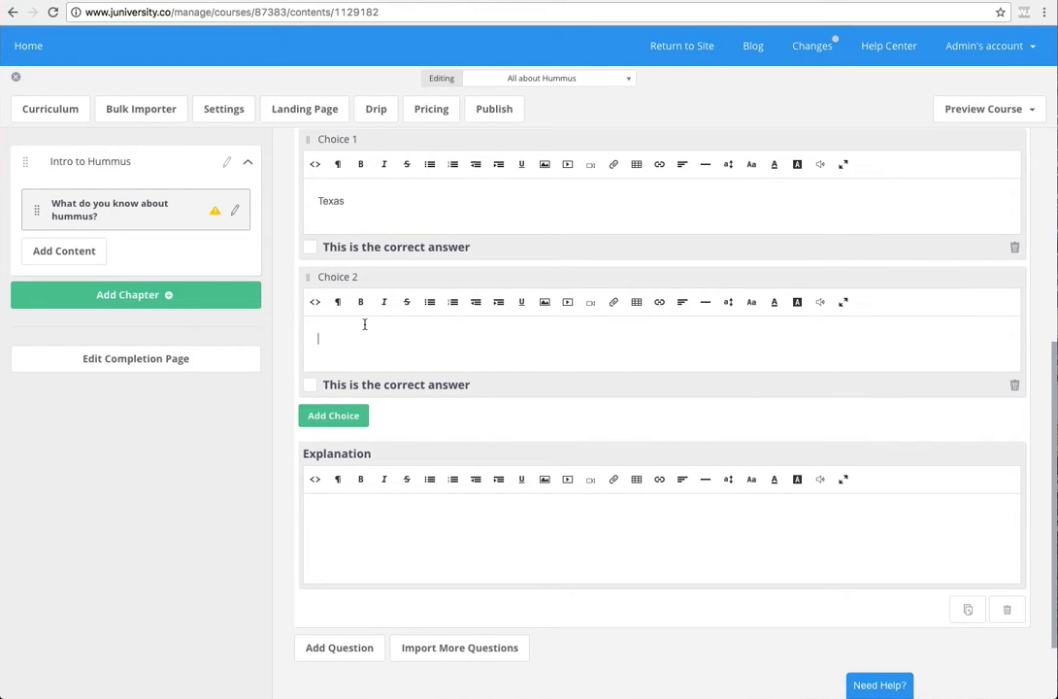
type("The Middle East")
left_click(331, 417)
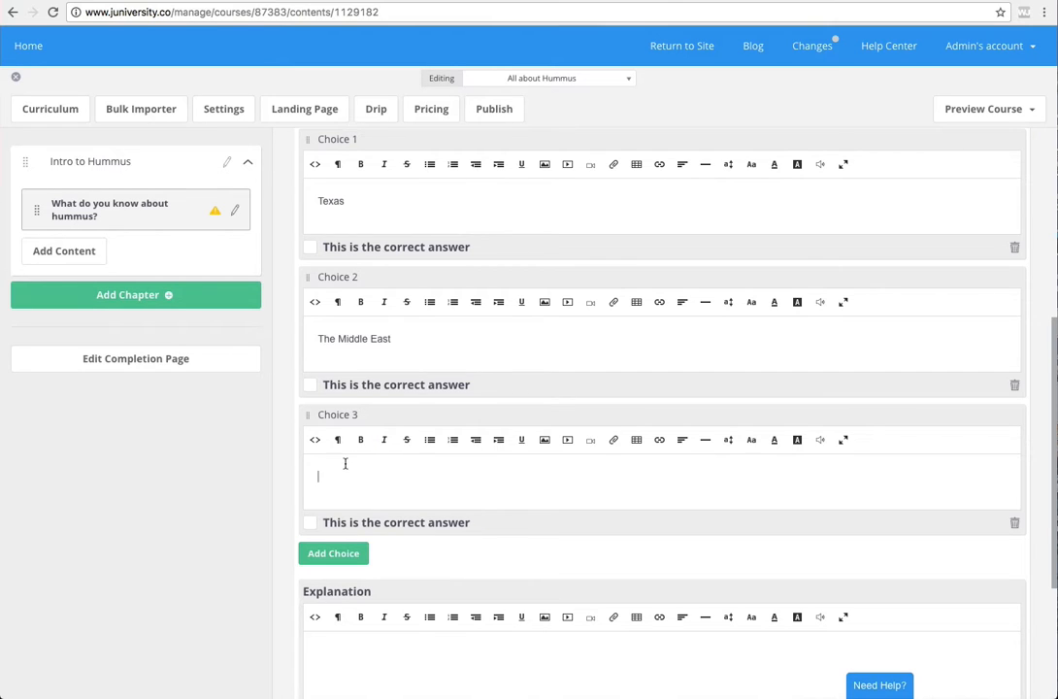
scroll(344, 463, "down", 4)
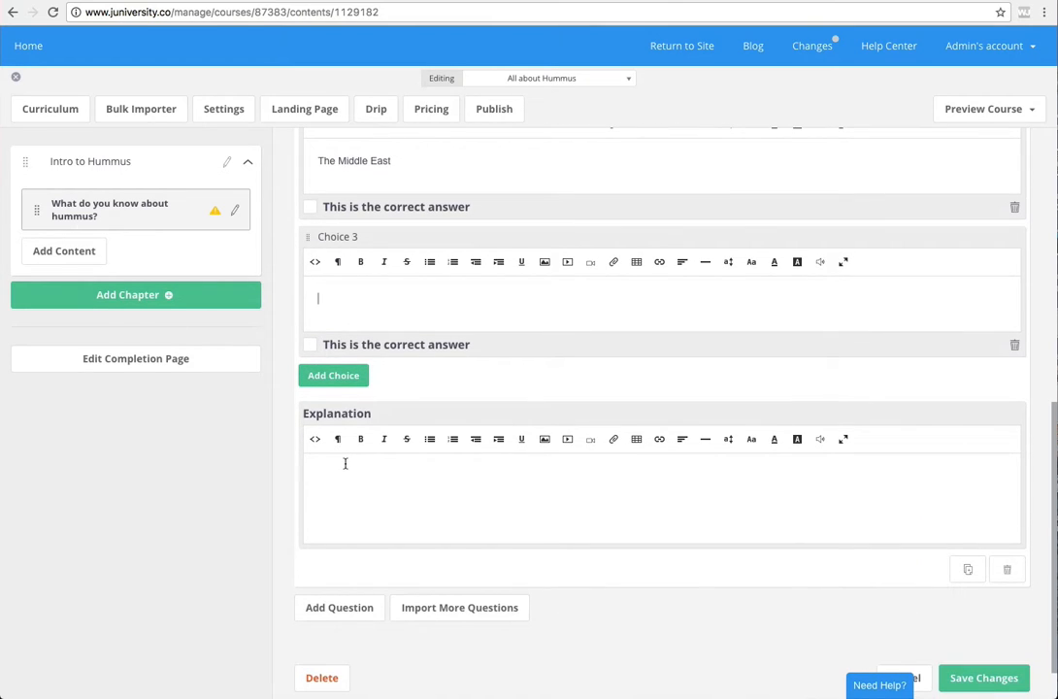
type("New York")
Keep the question type at One correct answer, mark "The Middle East" as correct, and save the quiz.
scroll(391, 429, "up", 5)
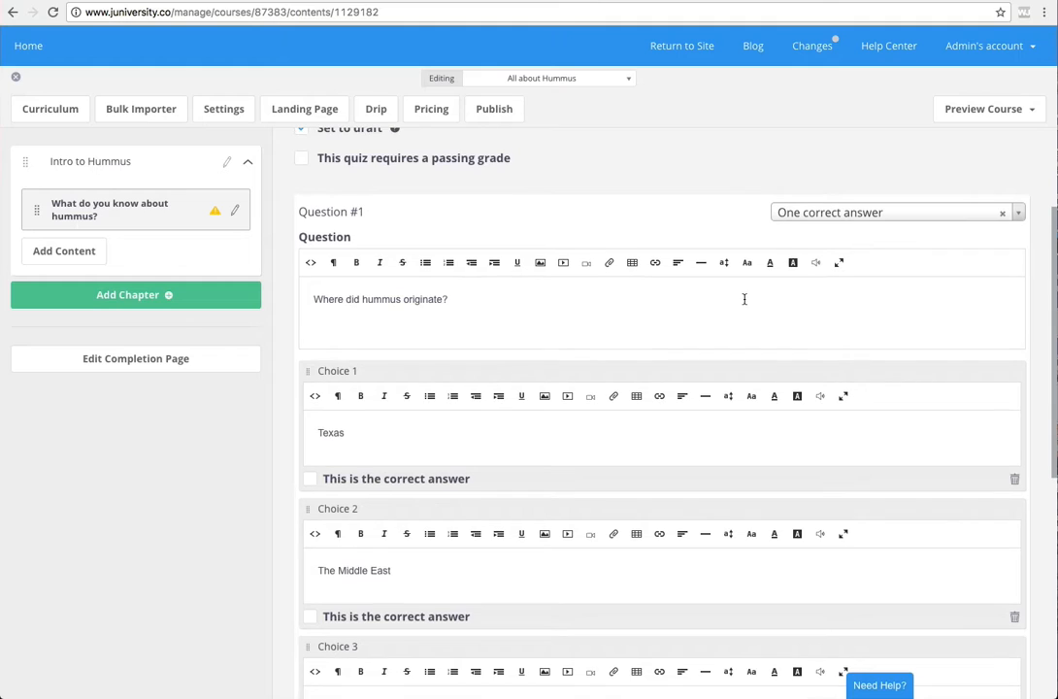
left_click(836, 217)
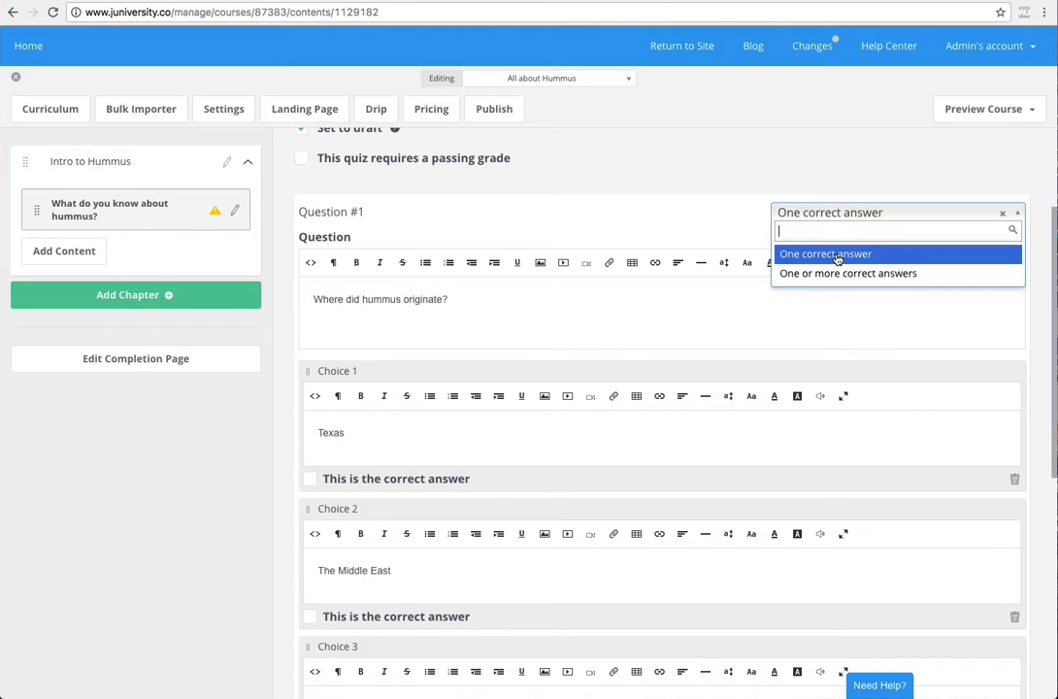
left_click(836, 254)
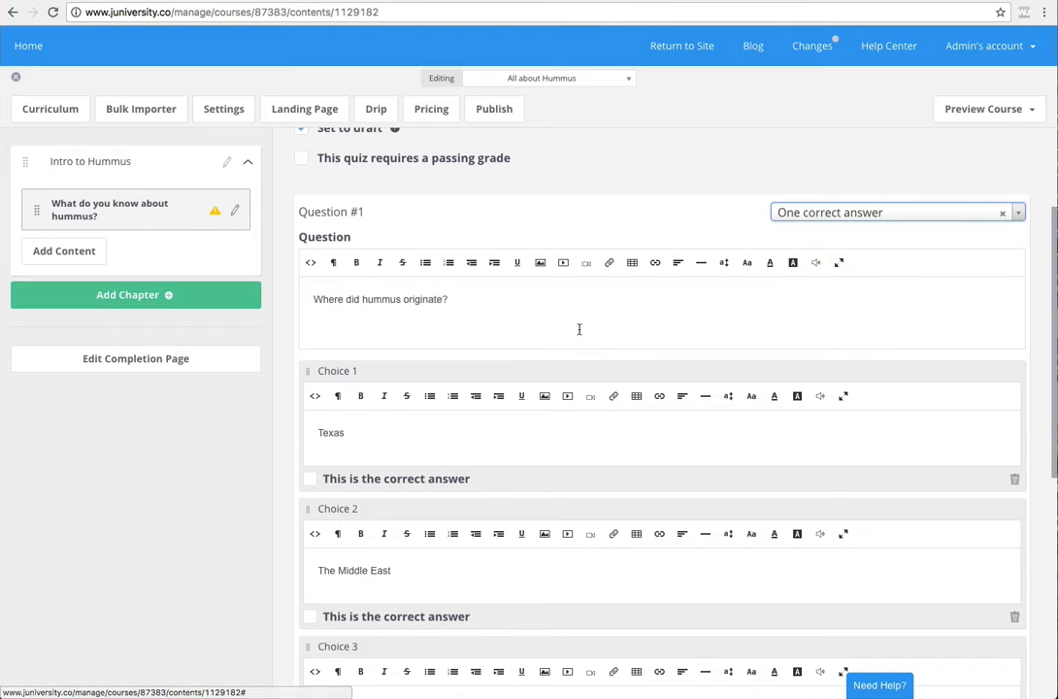
scroll(397, 389, "down", 1)
scroll(397, 389, "down", 5)
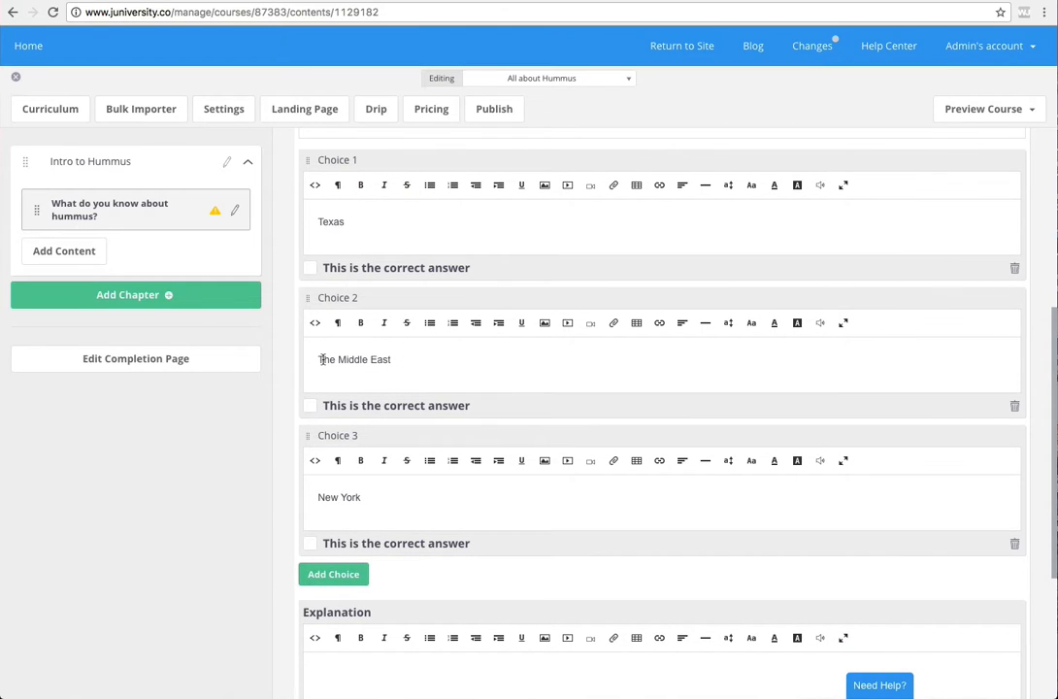
left_click(308, 405)
scroll(457, 405, "down", 5)
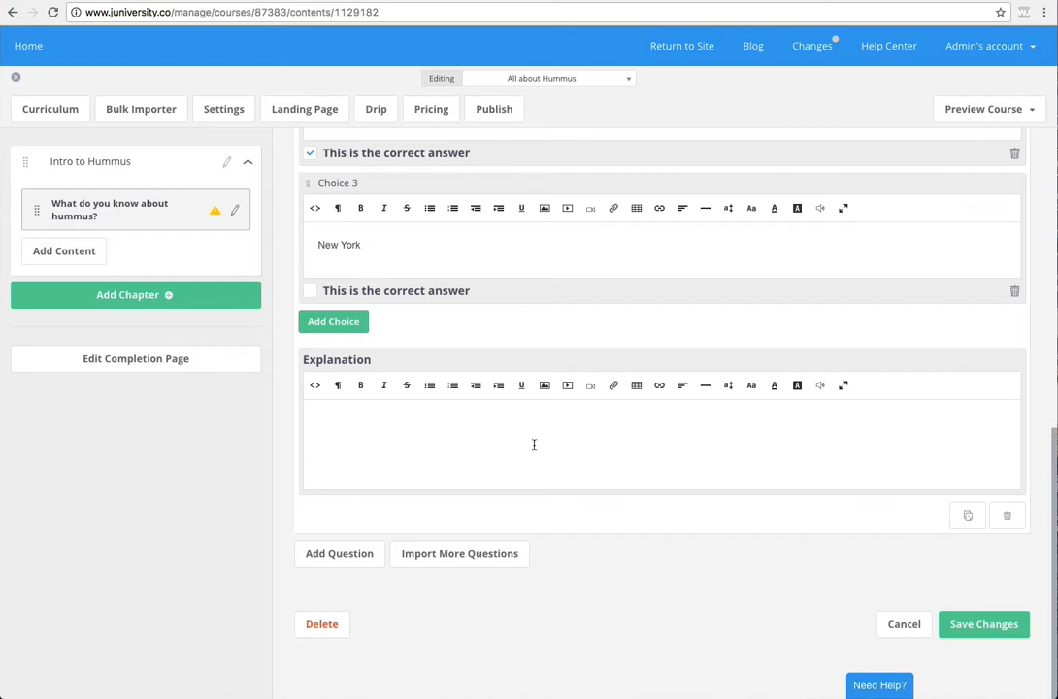
left_click(970, 624)
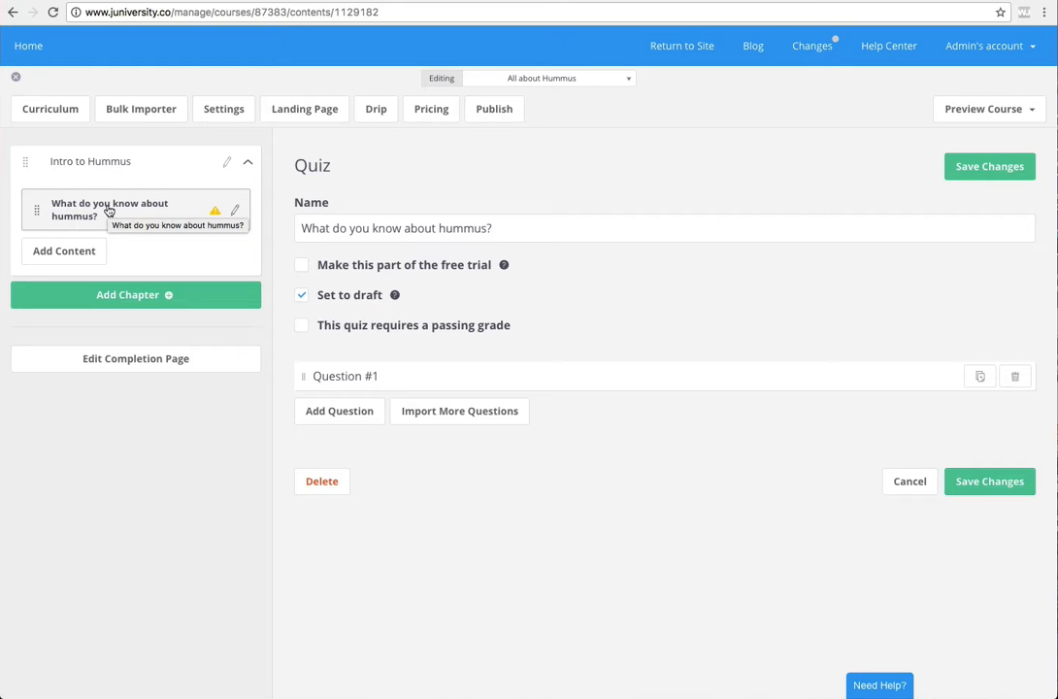
Preview the course as a student and open the "What do you know about hummus?" quiz in the Intro to Hummus chapter.
left_click(970, 110)
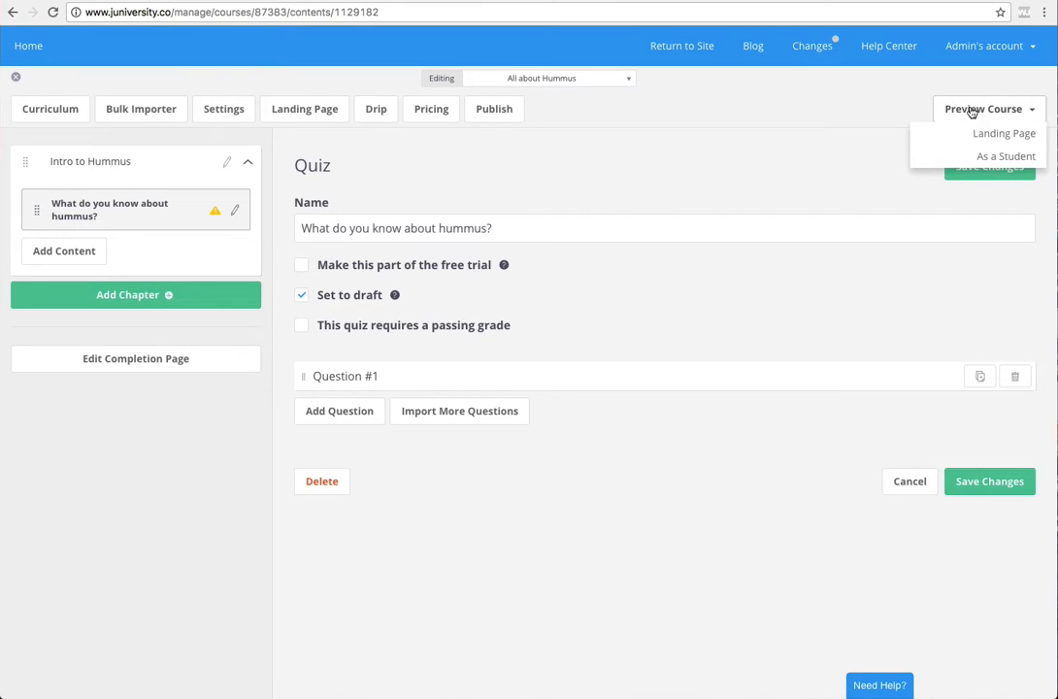
left_click(991, 158)
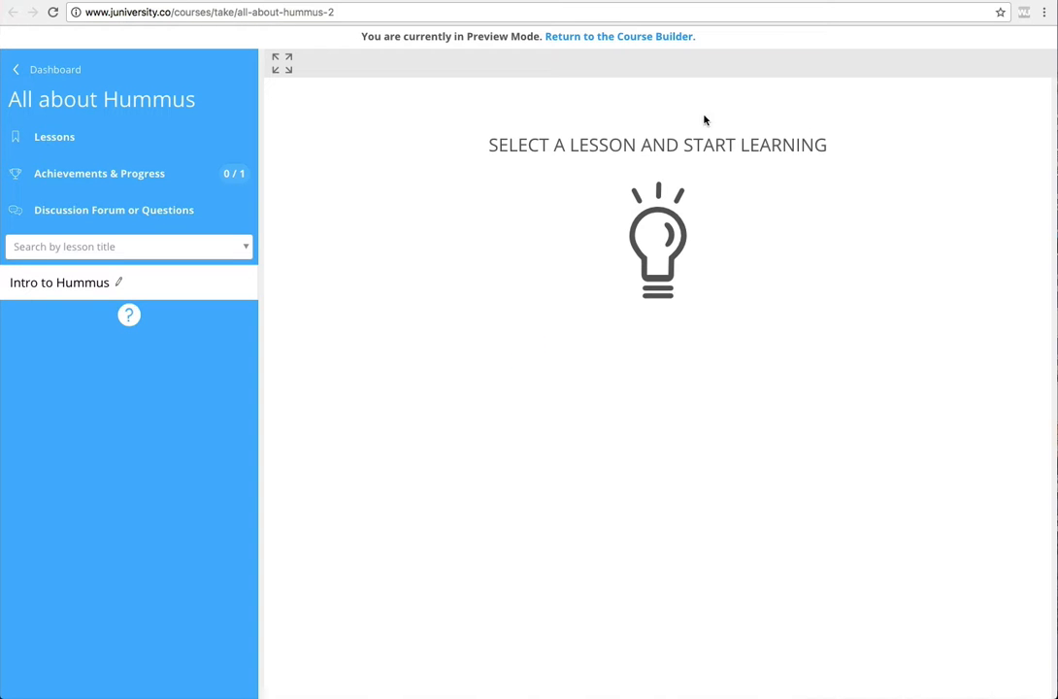
left_click(80, 281)
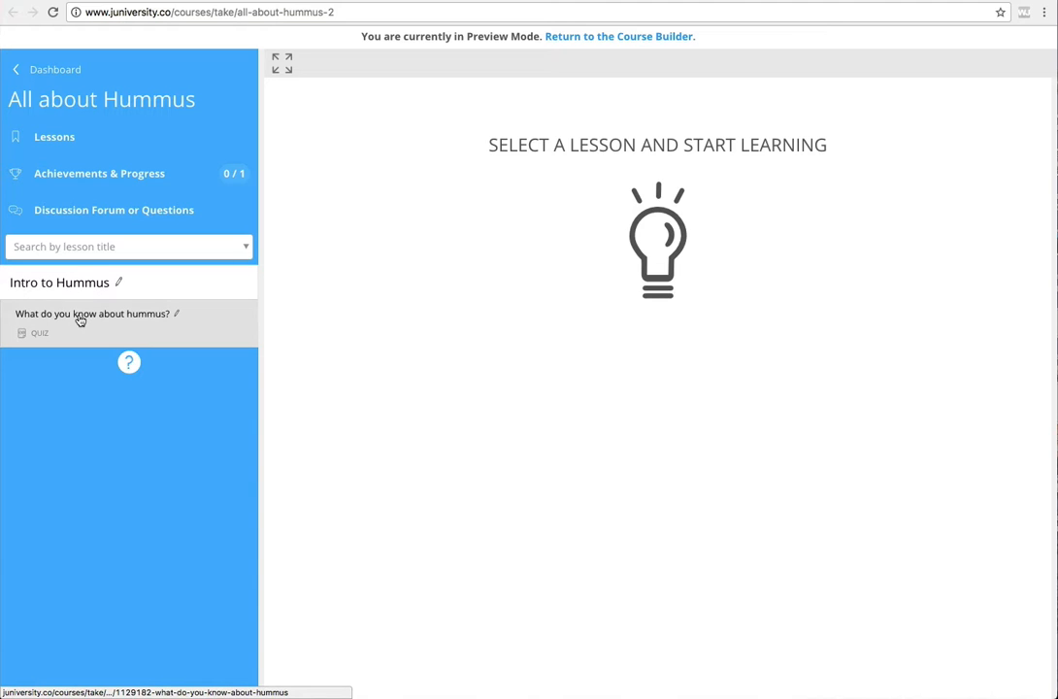
left_click(81, 320)
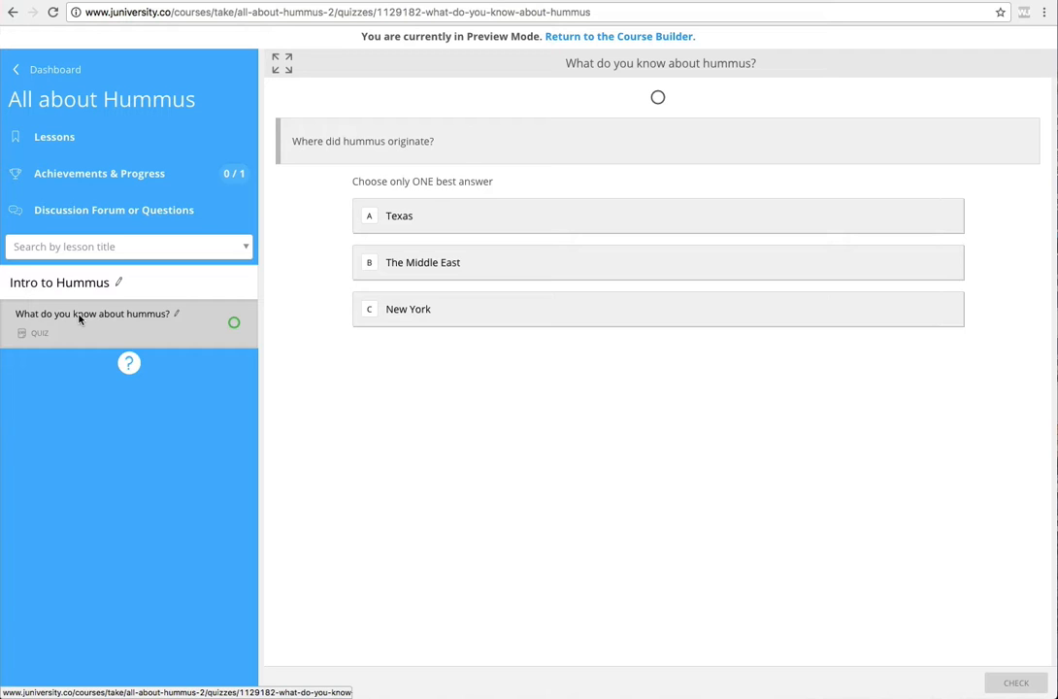
Test the quiz by submitting "Texas" as the answer, view the quiz results, and return to the course builder.
left_click(373, 227)
left_click(1004, 684)
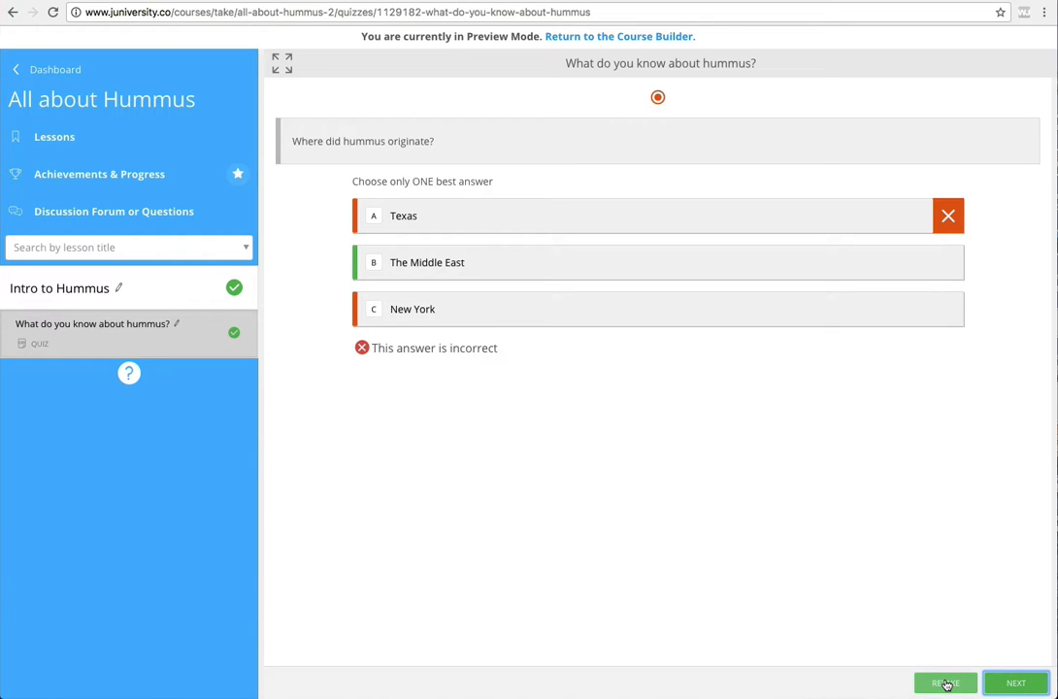
left_click(1009, 682)
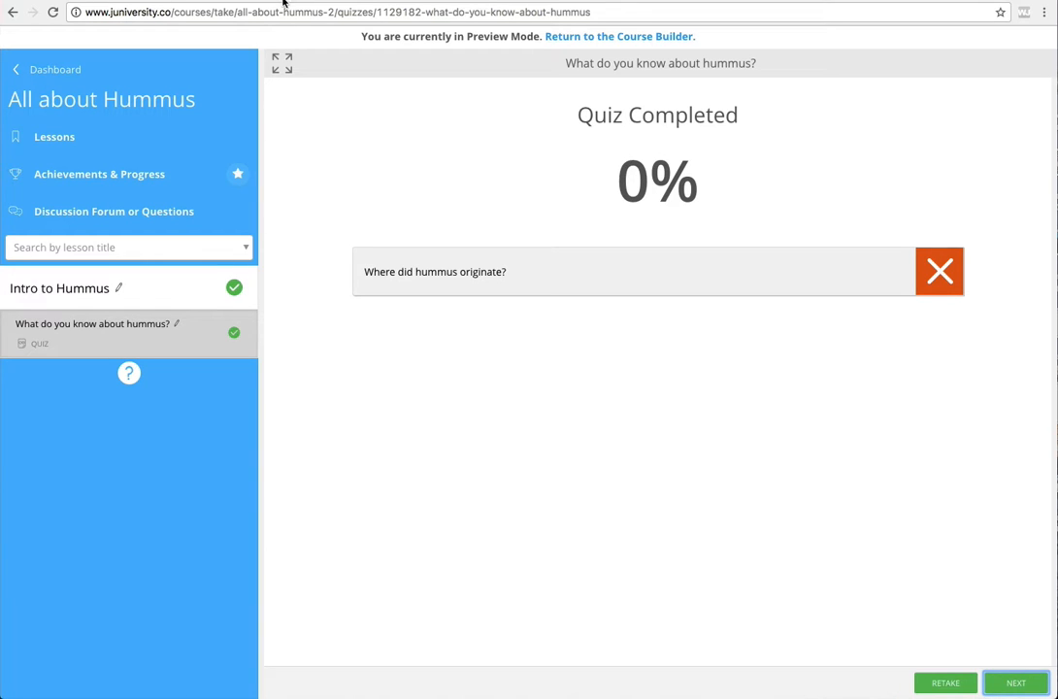
left_click(126, 2)
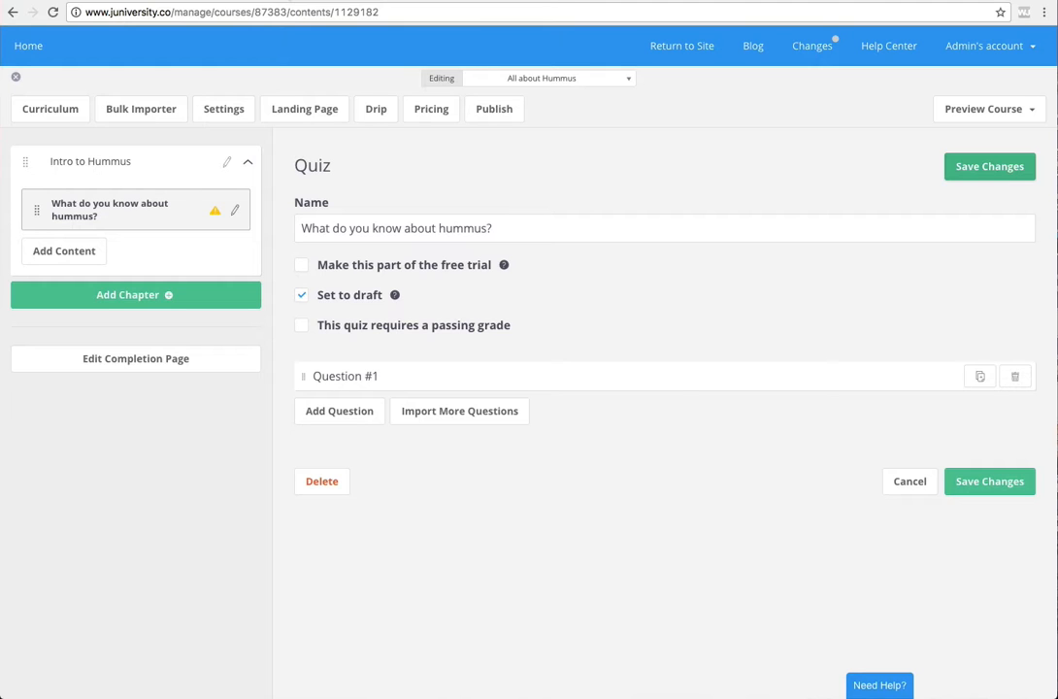
Add and save a second chapter titled "Recipies", and start a new Multimedia content item in it.
left_click(106, 294)
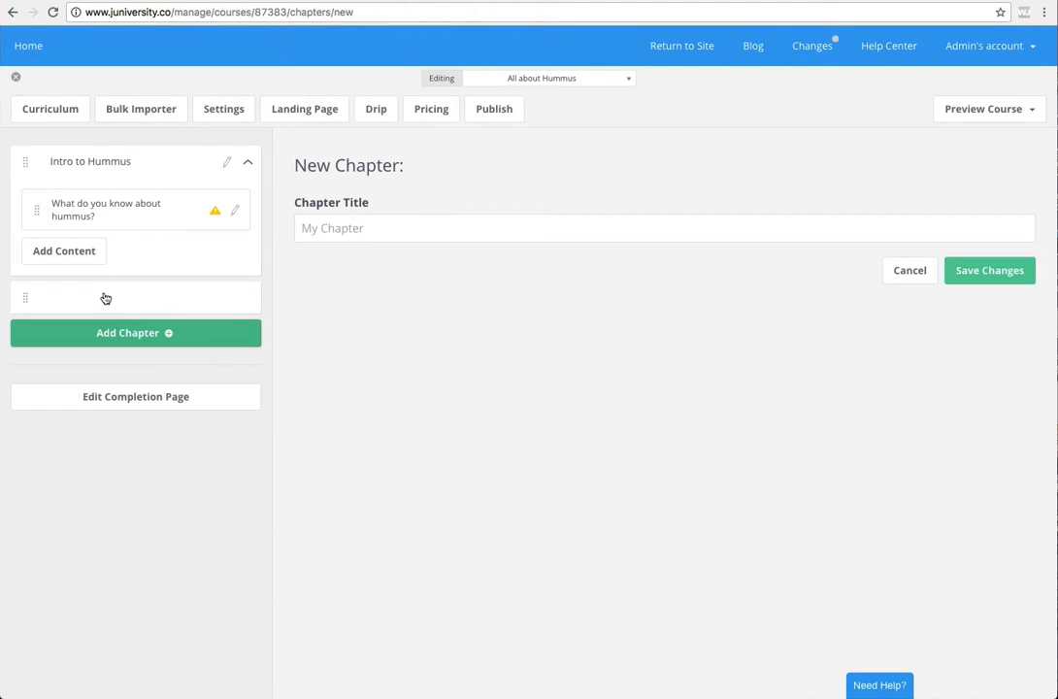
type("Recip")
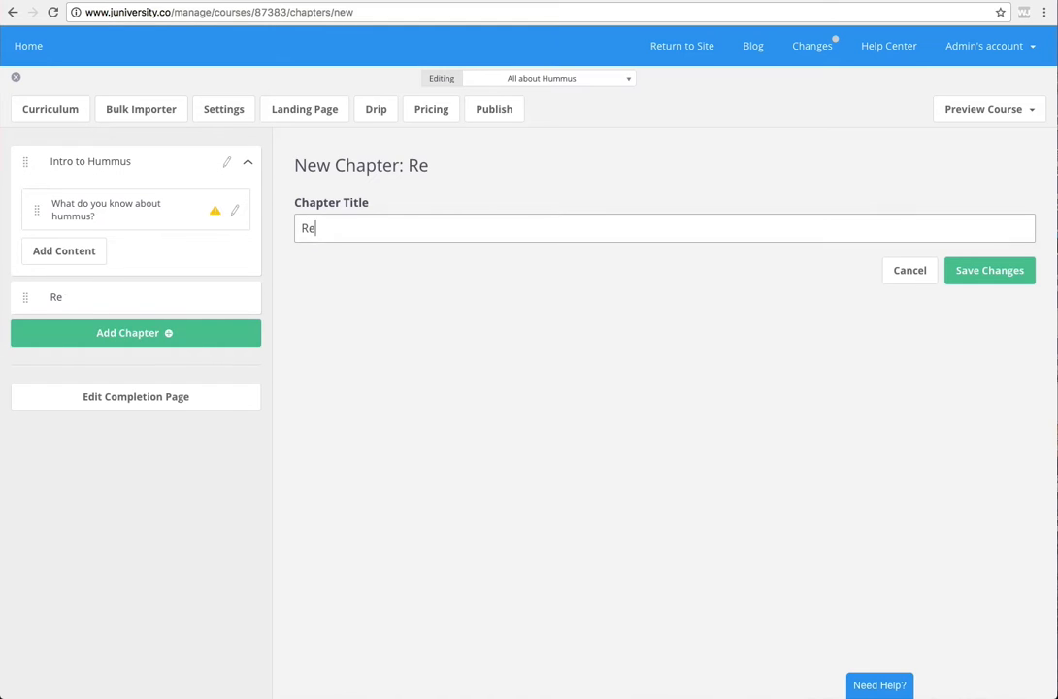
type("ies")
left_click(1007, 270)
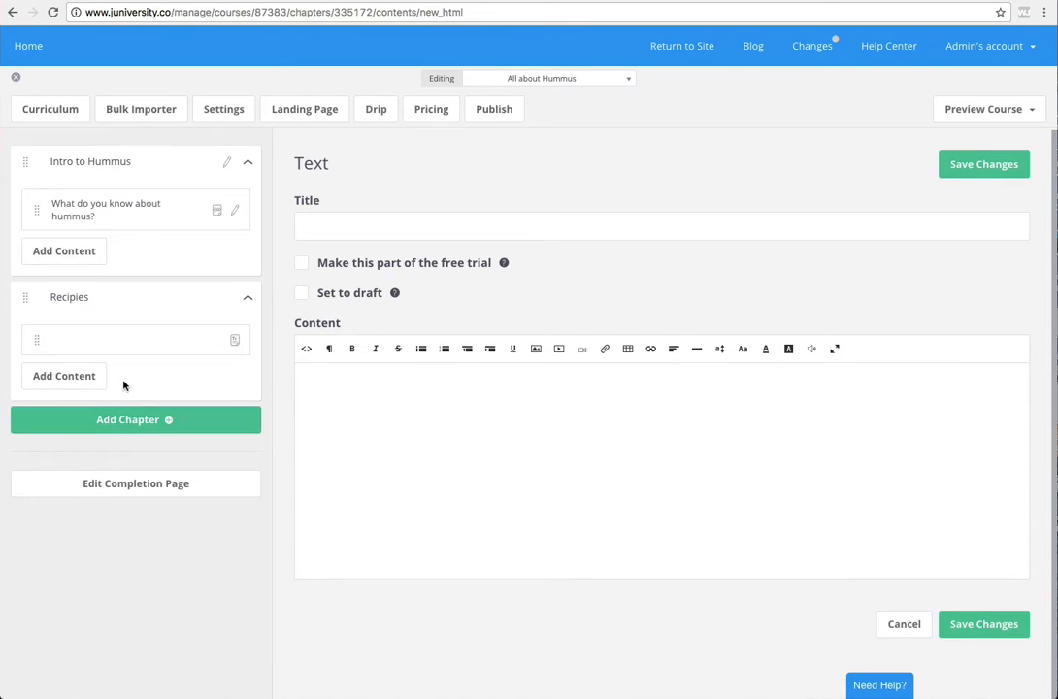
left_click(96, 382)
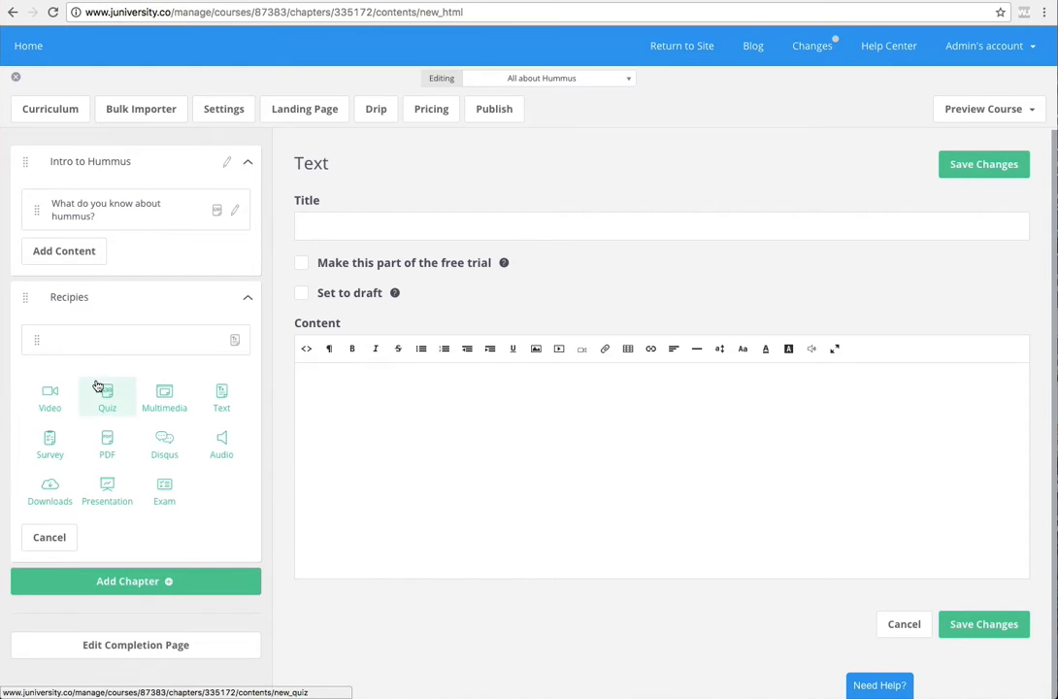
left_click(161, 398)
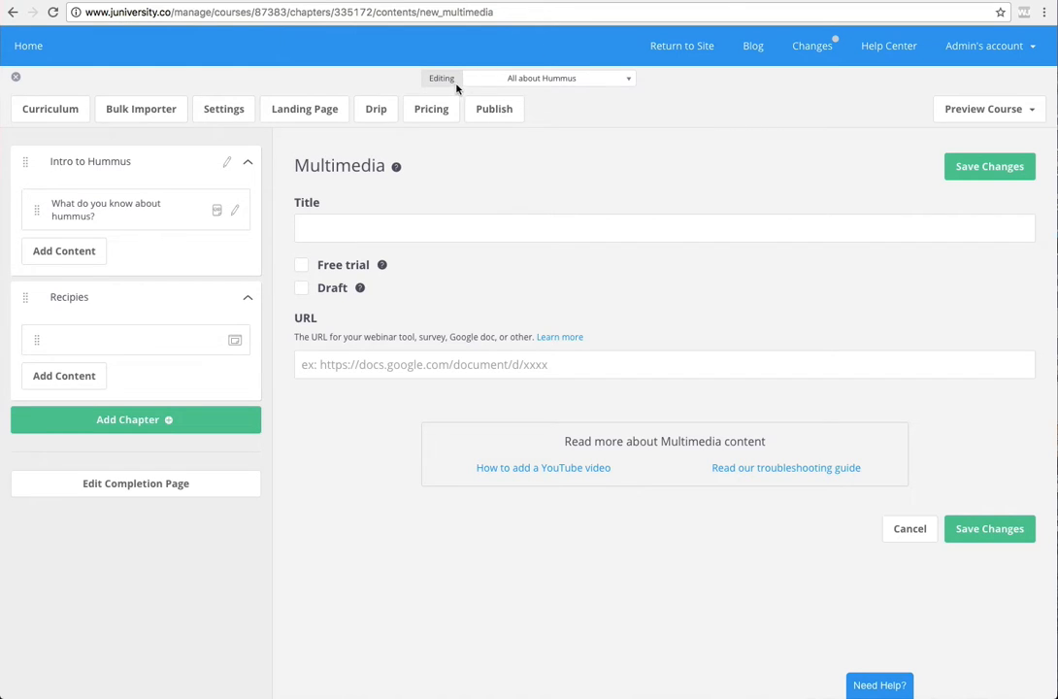
Switch to the iwillnoteatoysters.com/hummus-tahina-egg/ page and look through the hummus and tahina recipe post.
left_click(631, 1)
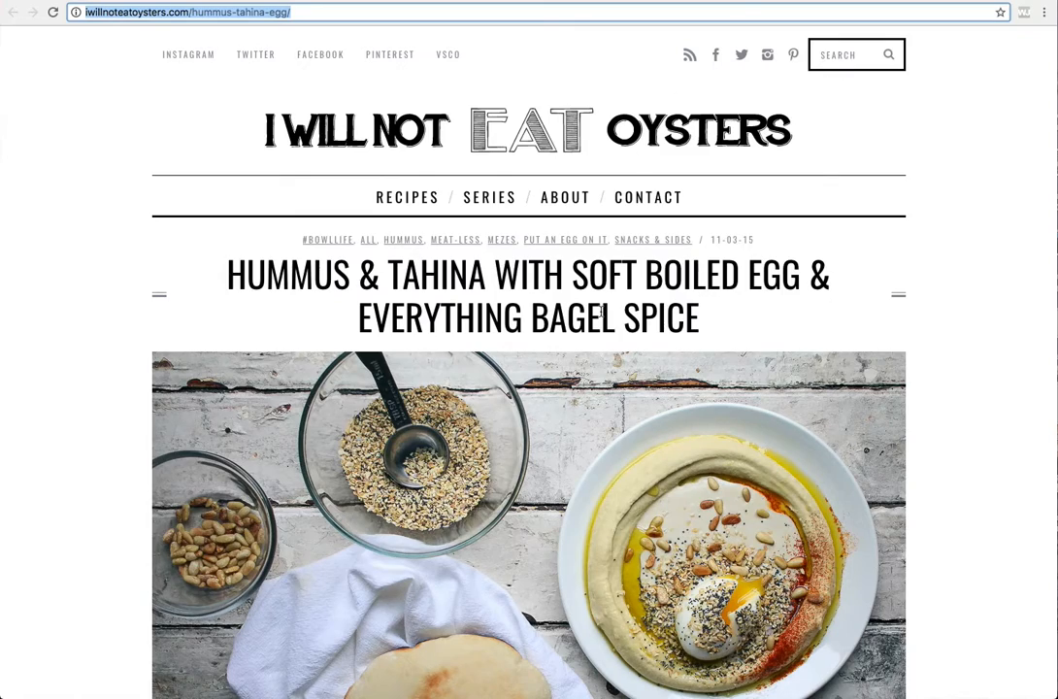
scroll(601, 310, "down", 10)
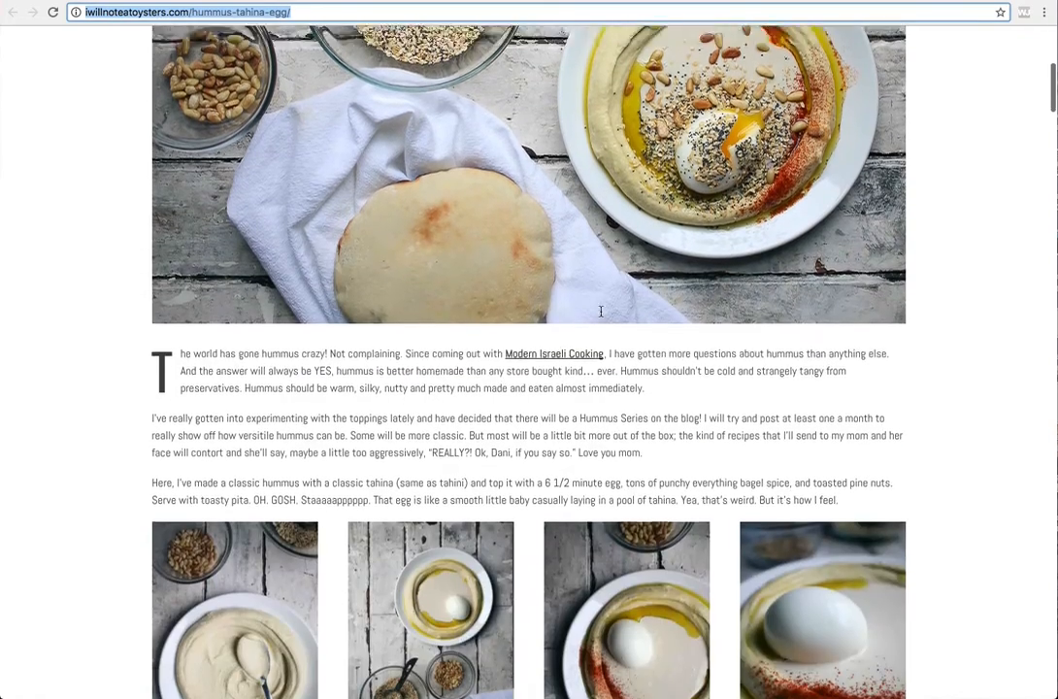
scroll(601, 313, "down", 6)
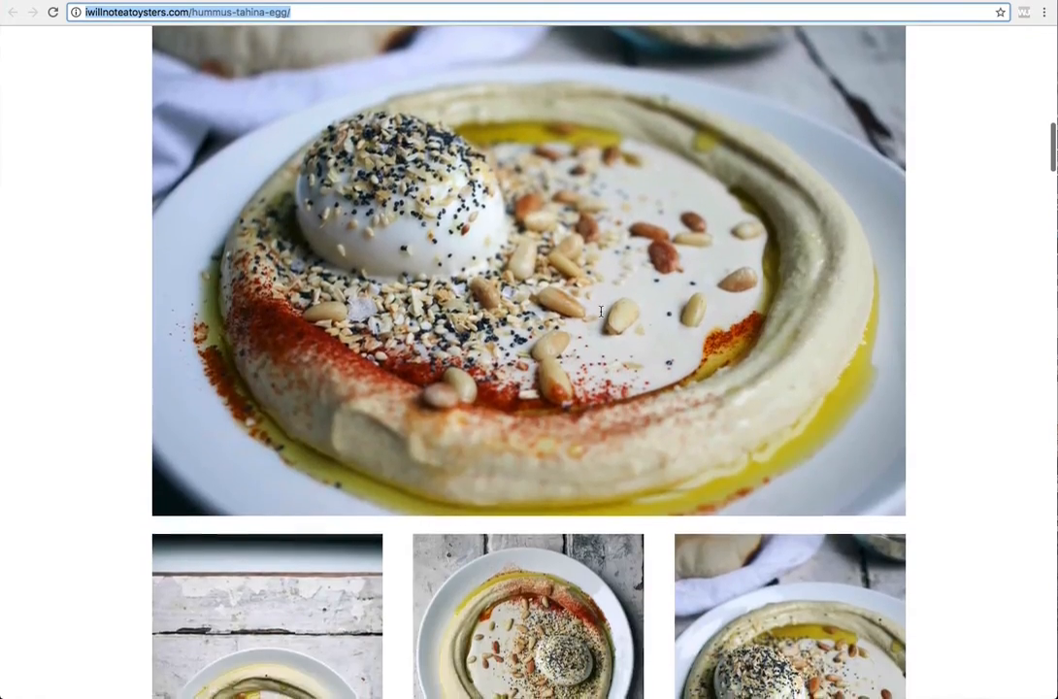
scroll(601, 313, "up", 5)
scroll(600, 314, "up", 10)
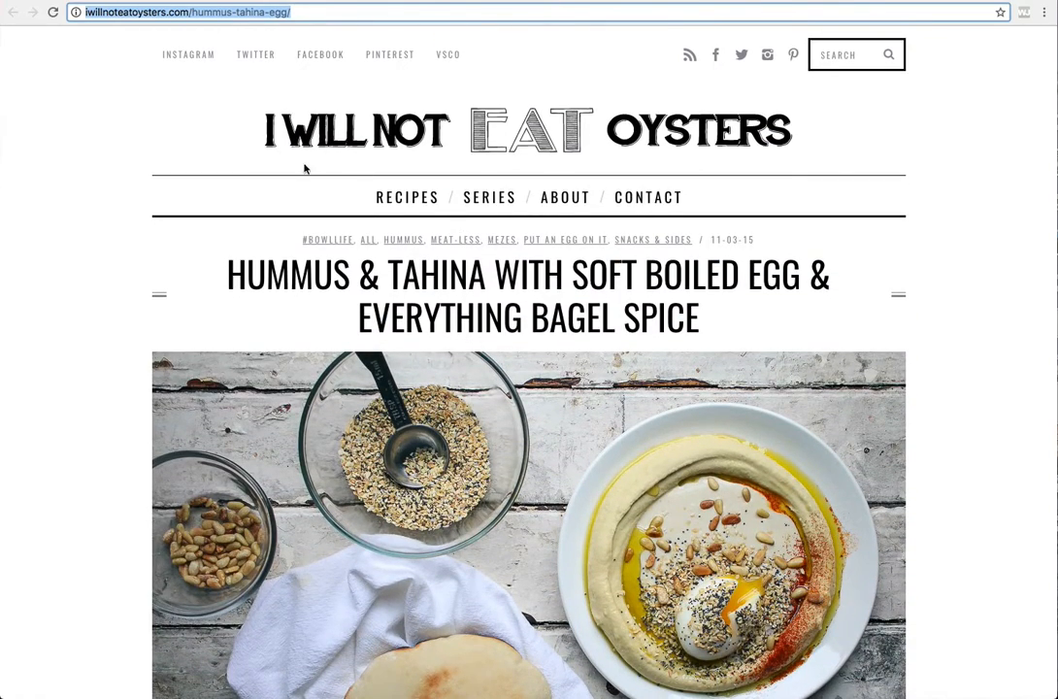
Copy the web address of the hummus and tahina recipe post and switch back to the Juniversity course builder.
left_click(307, 12)
left_click_drag(307, 13, 123, 8)
key("super+c")
left_click(336, 1)
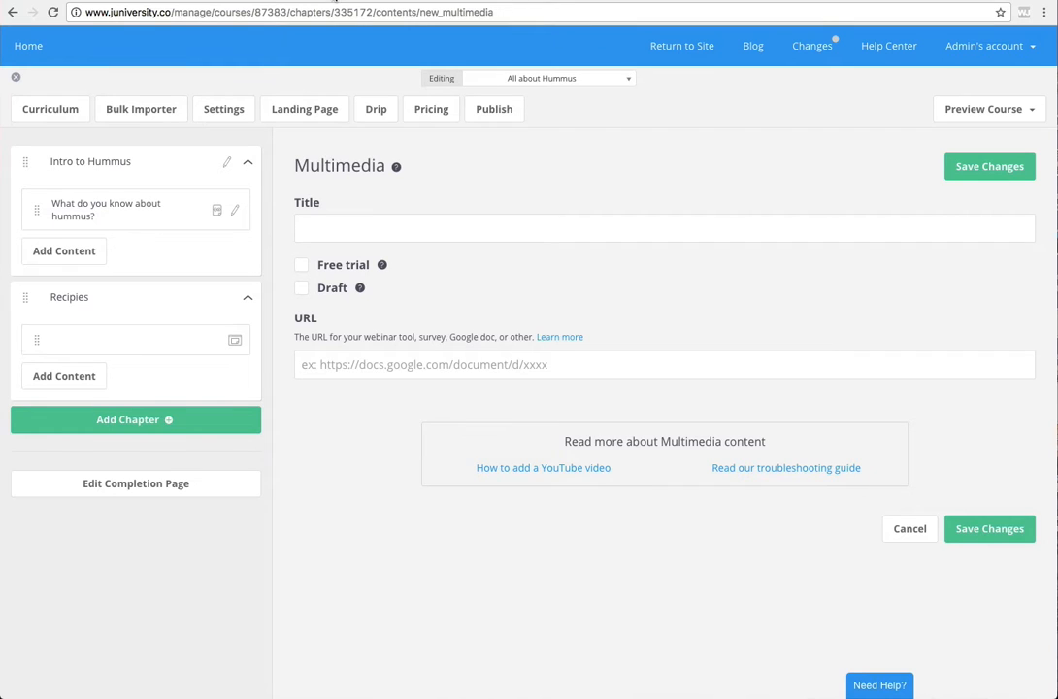
left_click(386, 224)
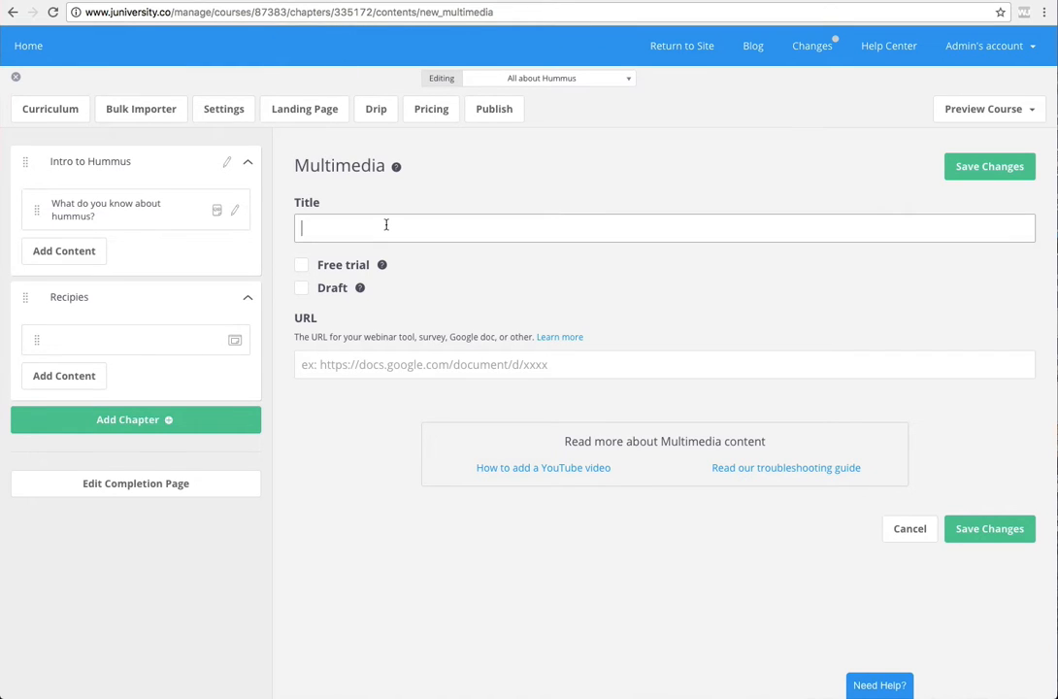
type("The Best R")
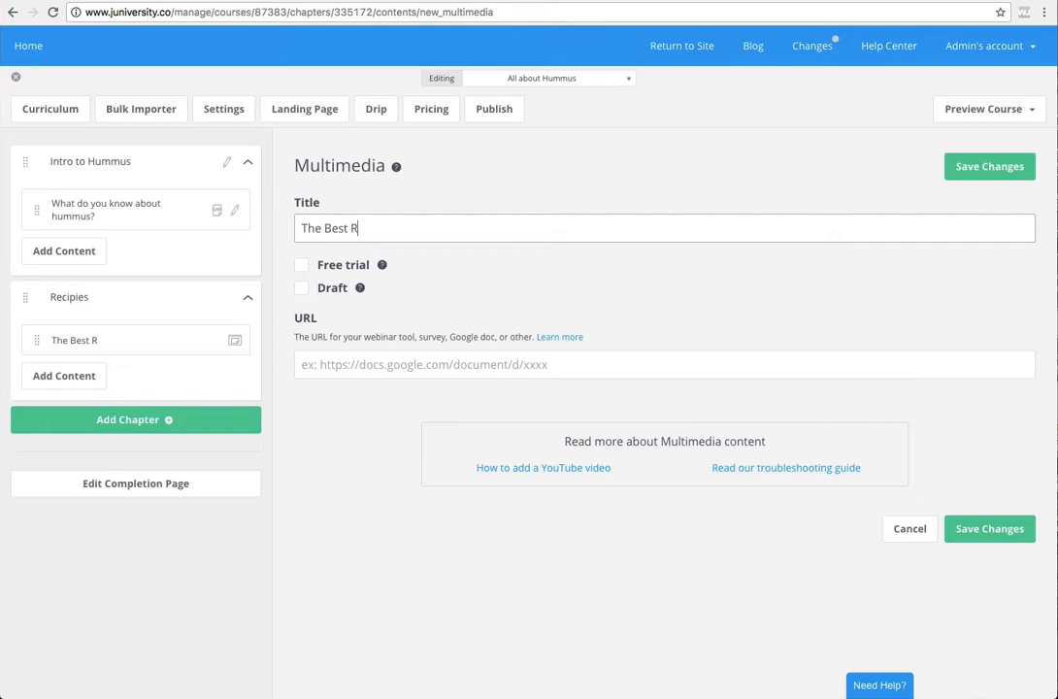
type("ecipie that I know of")
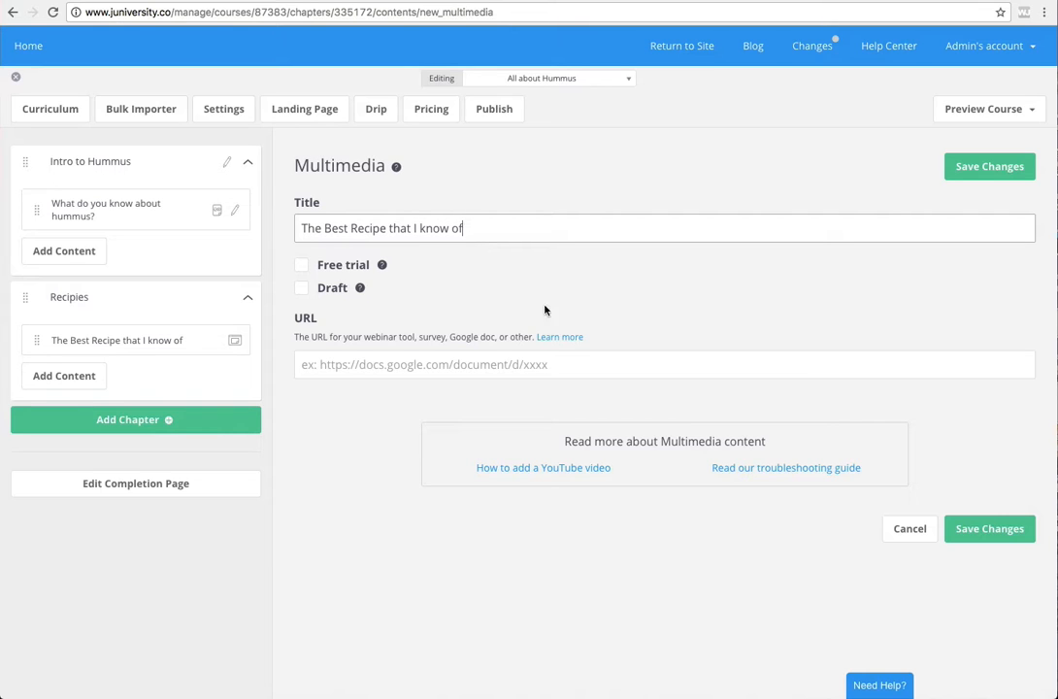
left_click(981, 171)
left_click(618, 364)
key("super+v")
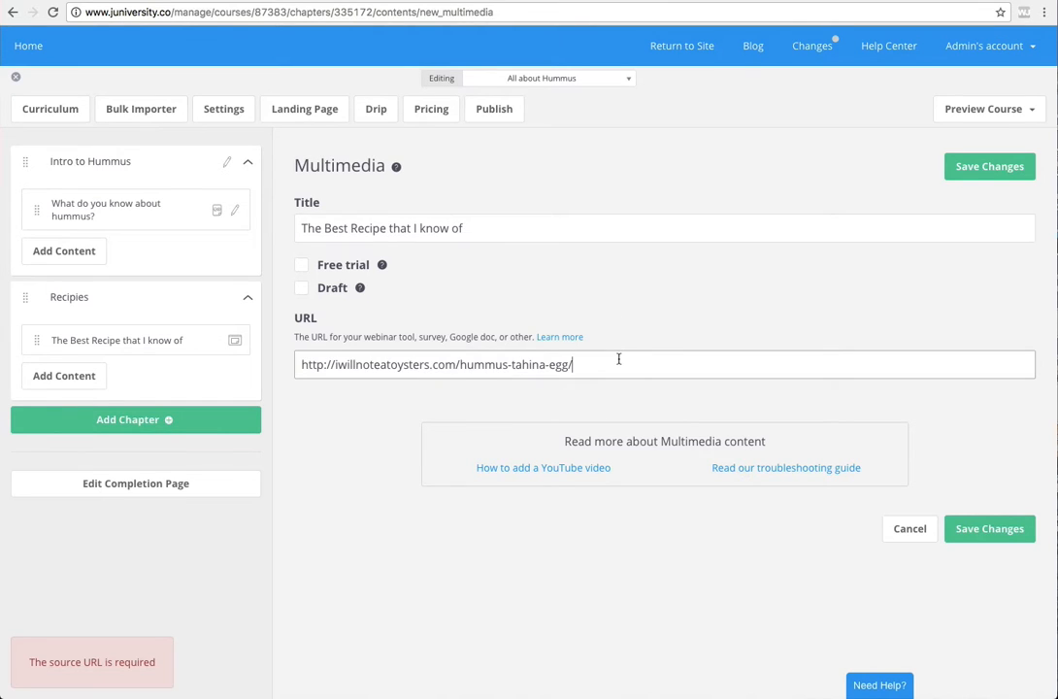
left_click(986, 530)
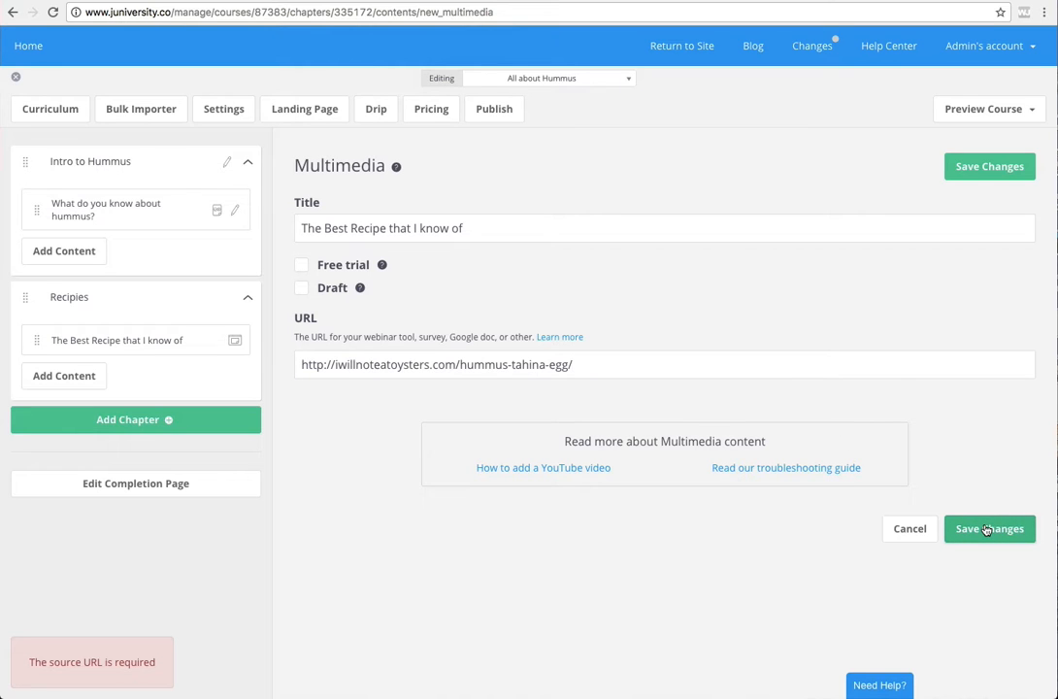
Preview the course as a student, look through the embedded recipe page in the Recipies lesson, and close the preview.
left_click(953, 110)
left_click(994, 158)
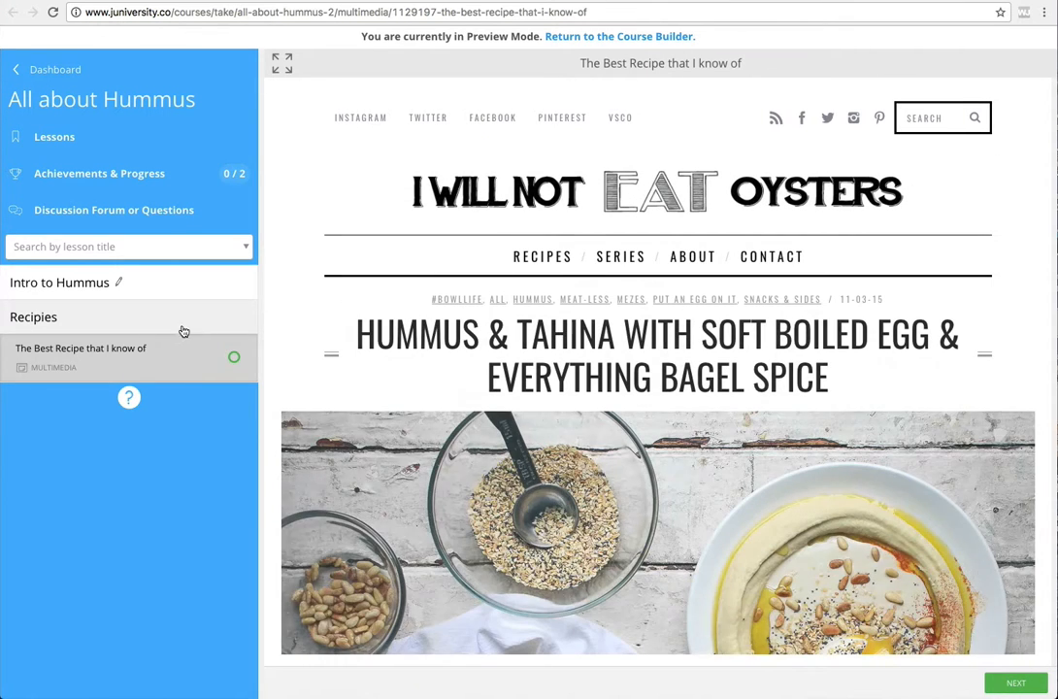
scroll(506, 482, "down", 1)
scroll(506, 483, "down", 10)
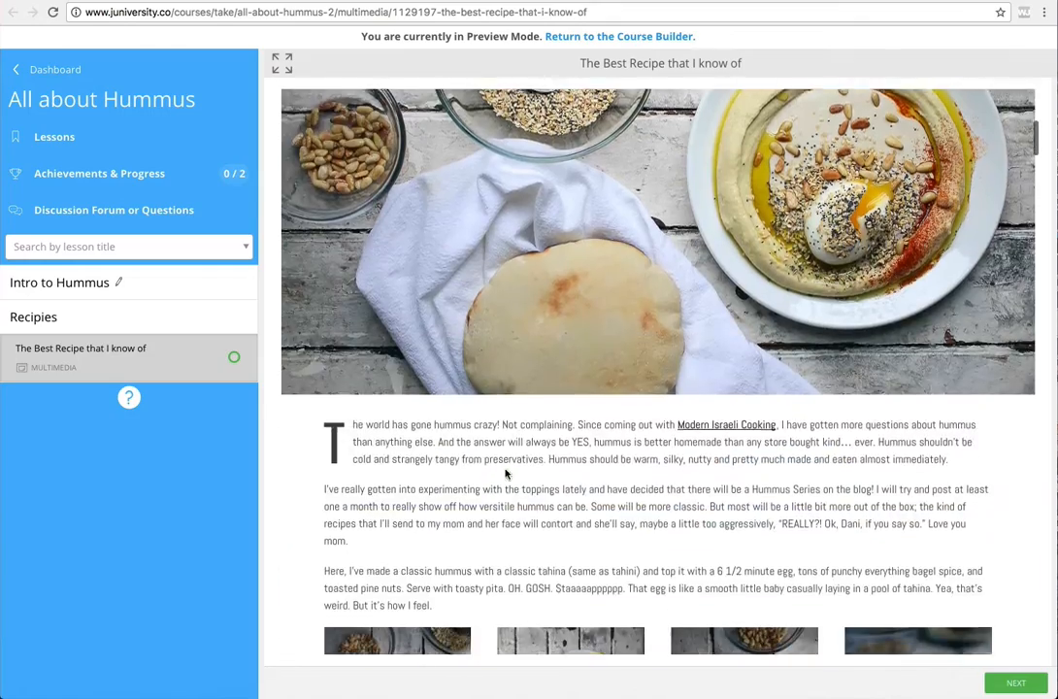
scroll(505, 473, "up", 6)
scroll(506, 473, "up", 5)
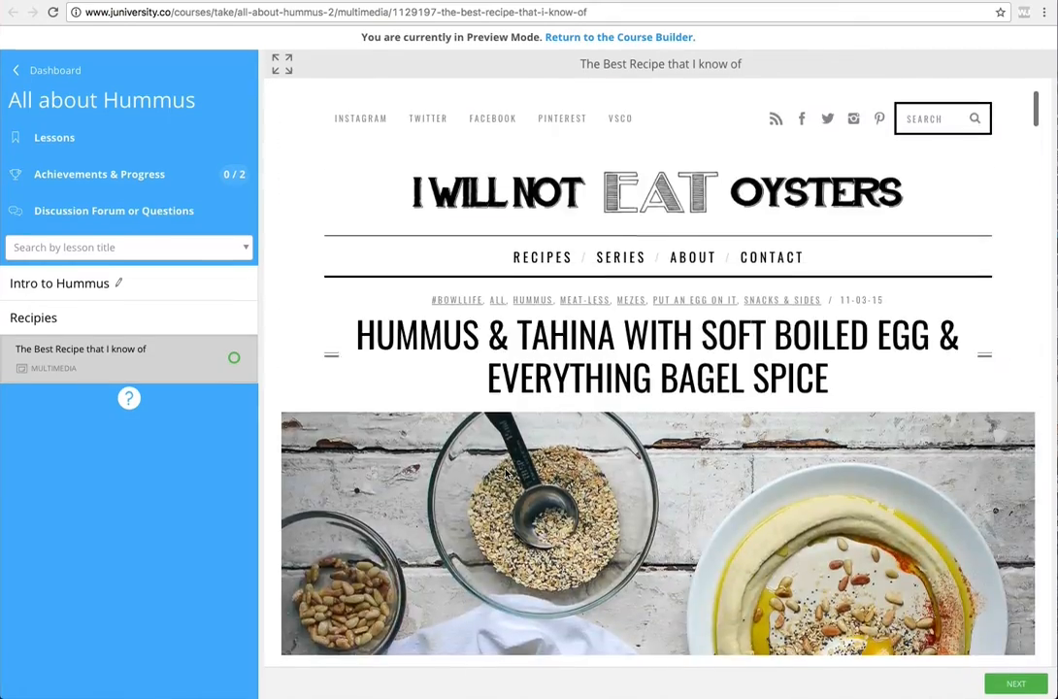
scroll(506, 474, "down", 10)
scroll(506, 474, "down", 10)
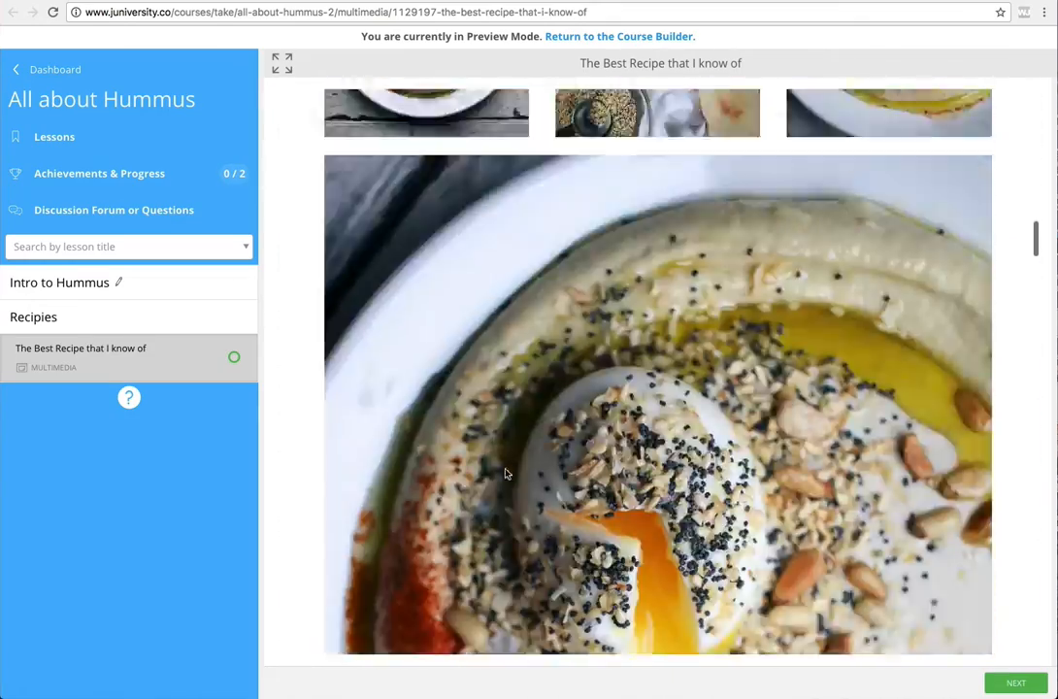
scroll(505, 474, "up", 1)
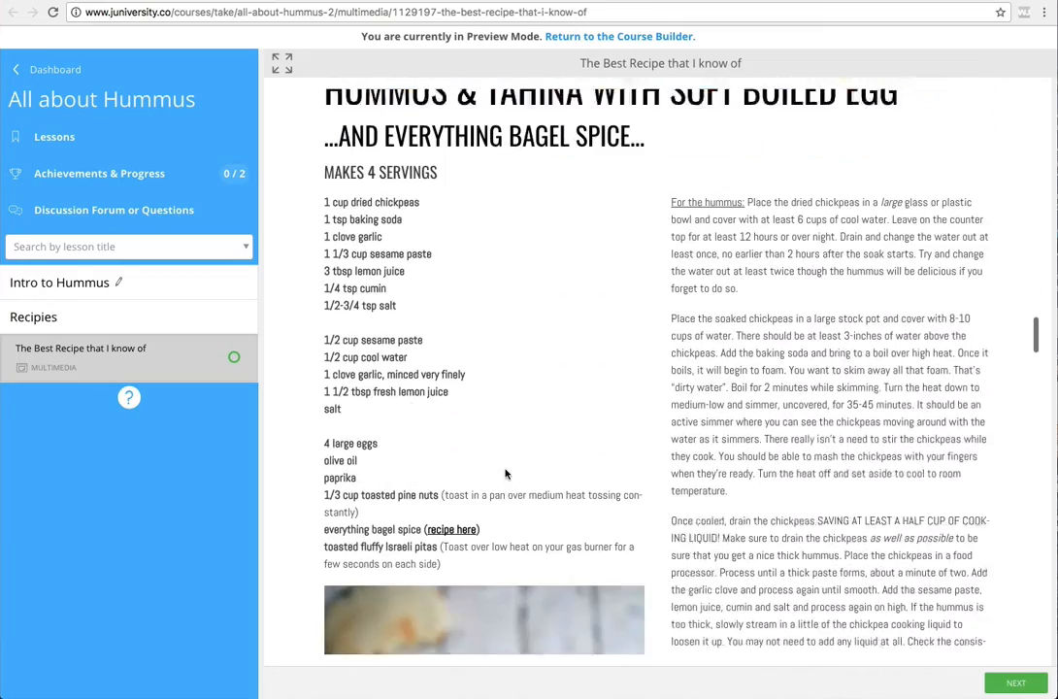
scroll(505, 472, "down", 1)
scroll(505, 469, "up", 15)
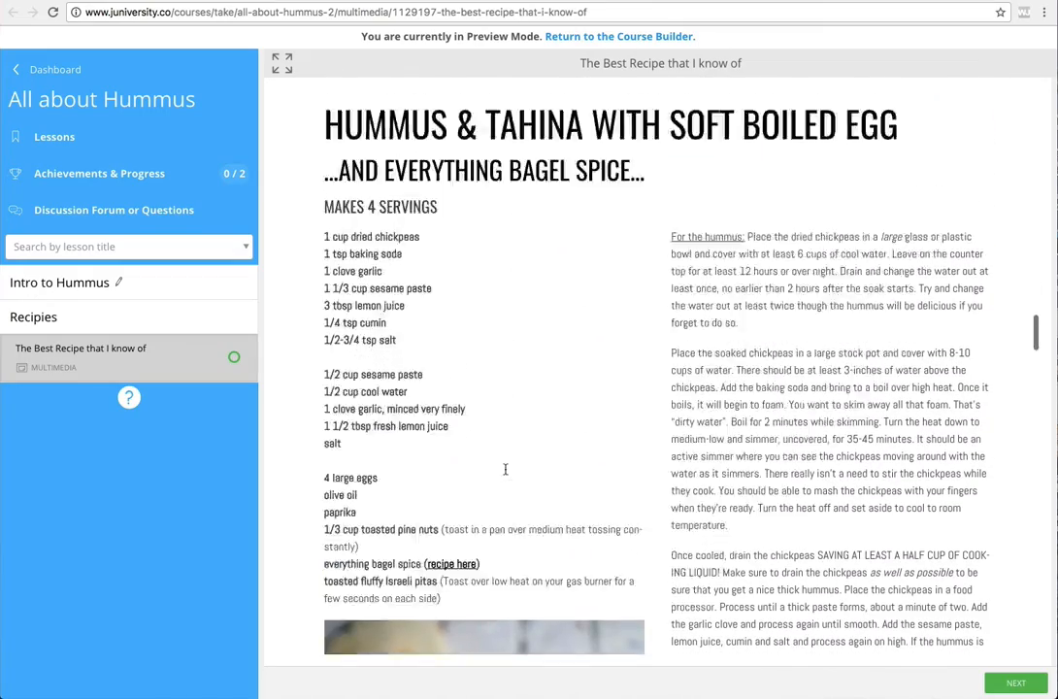
scroll(505, 470, "up", 10)
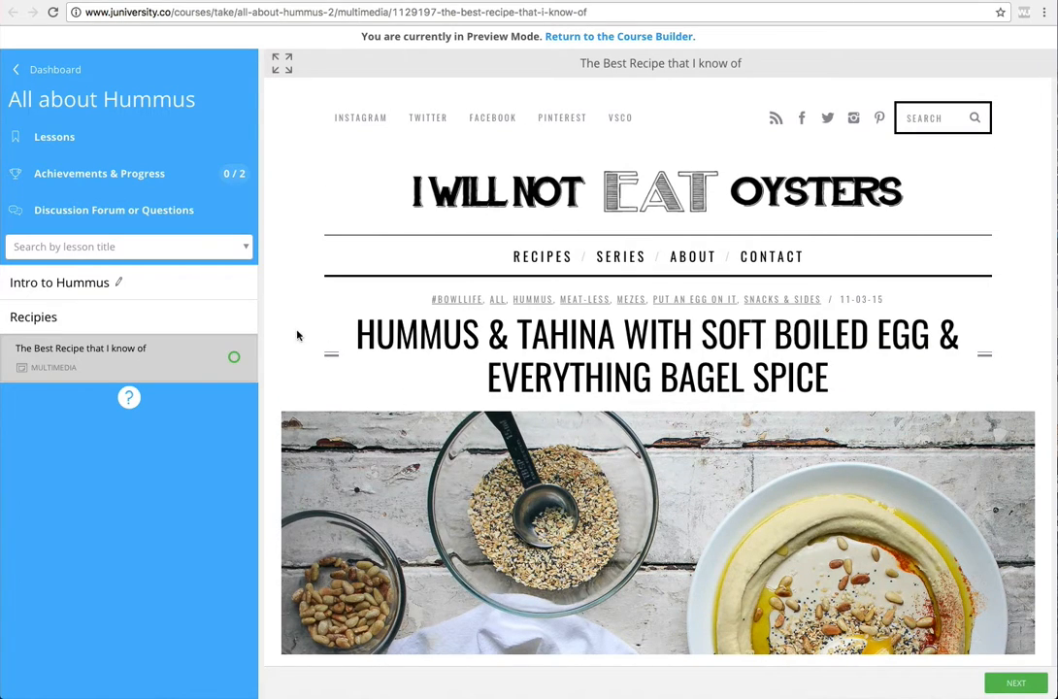
key("super+w")
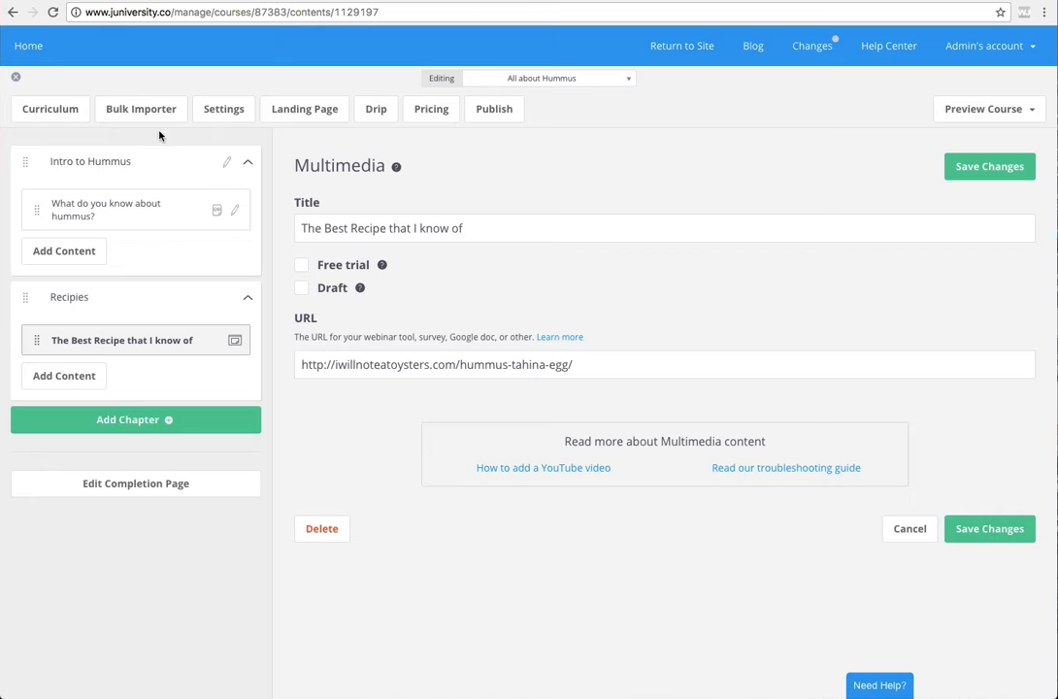
Open the Bulk Importer and review the file upload areas for each chapter.
left_click(135, 117)
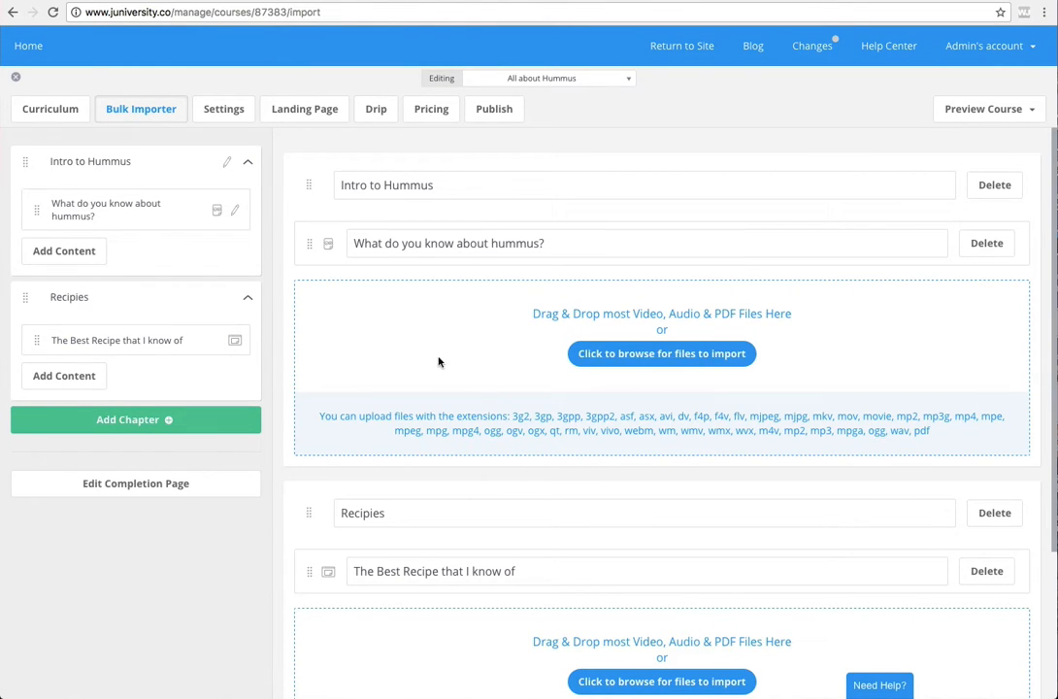
scroll(461, 463, "down", 3)
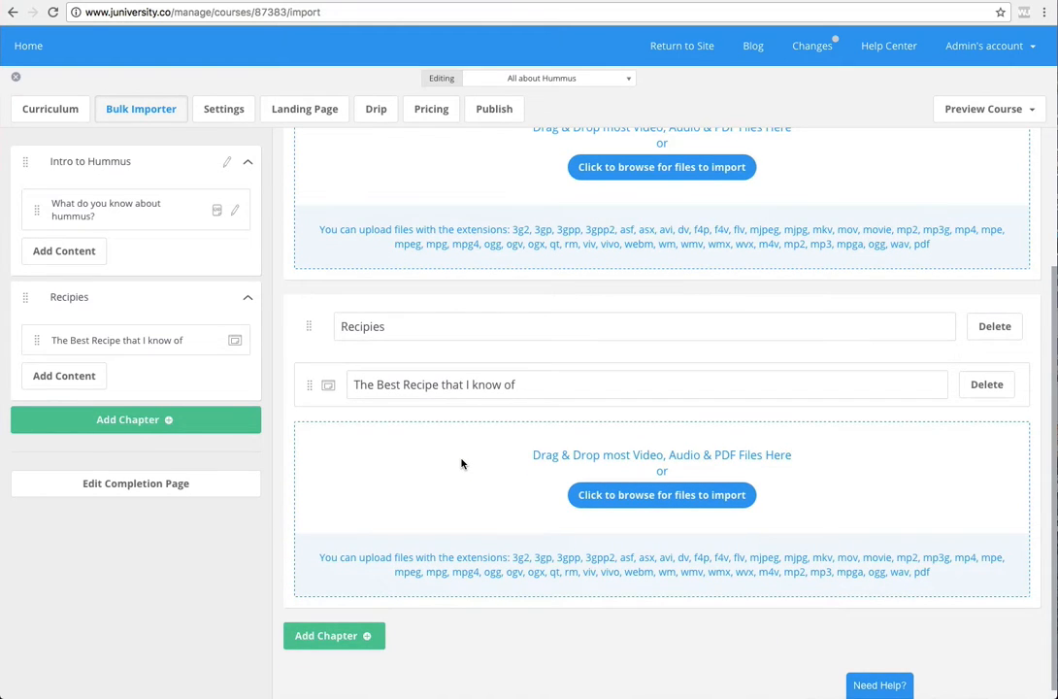
scroll(461, 463, "up", 2)
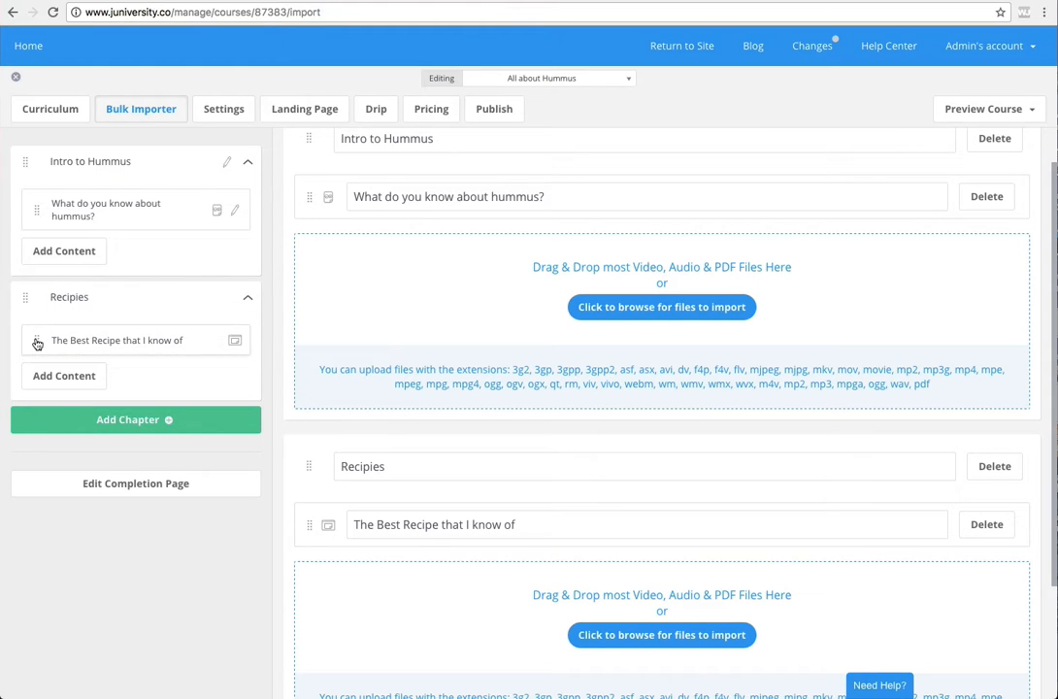
Move "The Best Recipe that I know of" into the Intro to Hummus chapter, and return it to the Recipies chapter.
left_click_drag(35, 342, 32, 225)
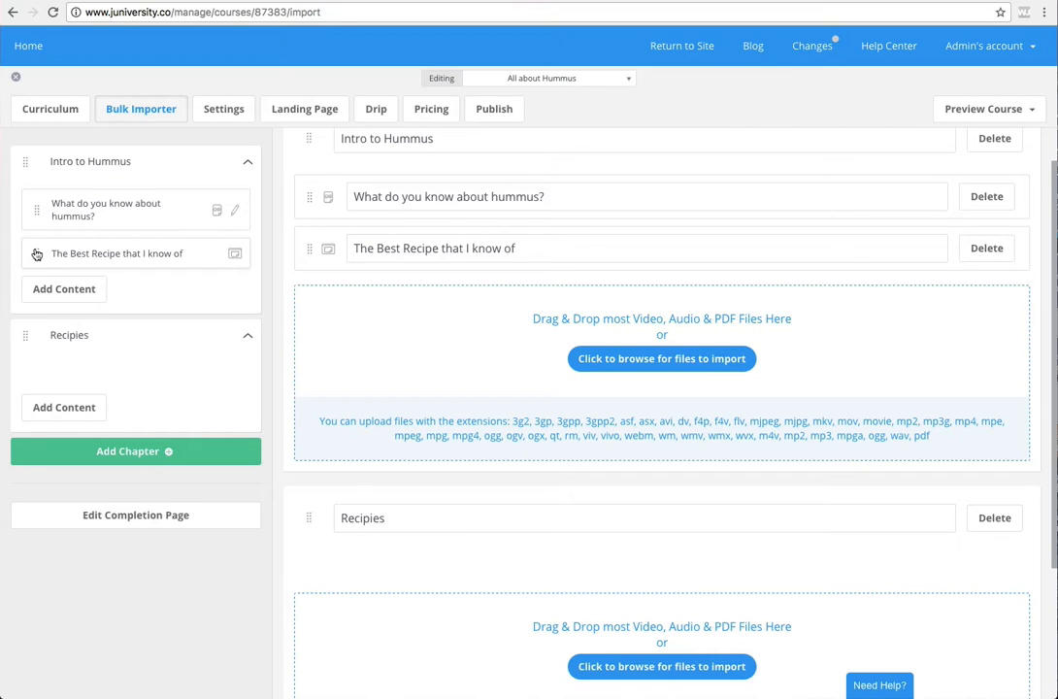
left_click_drag(39, 255, 54, 365)
left_click_drag(32, 253, 30, 337)
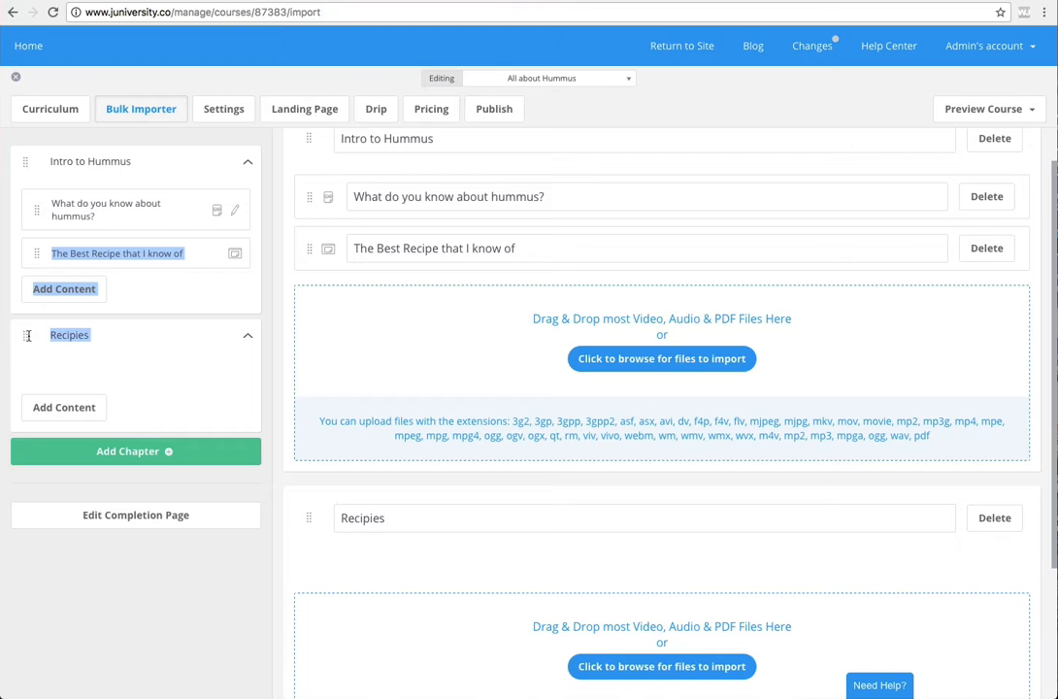
left_click(33, 250)
left_click_drag(39, 255, 44, 354)
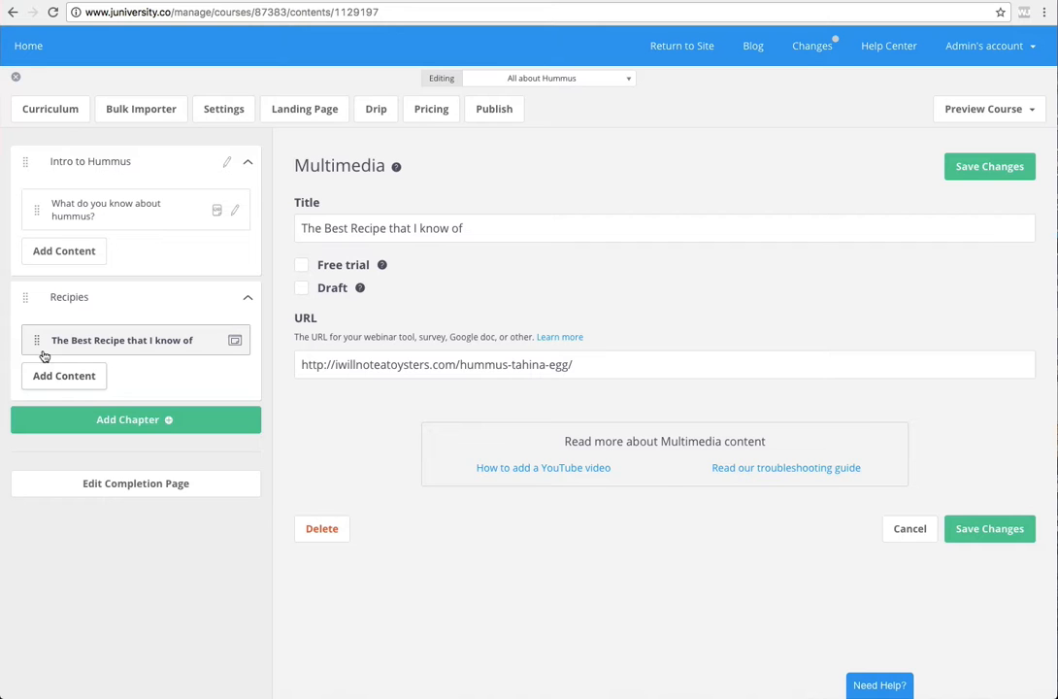
Open the course card settings and upload Pesto-Hummus-front.jpg as the course card image.
left_click(223, 110)
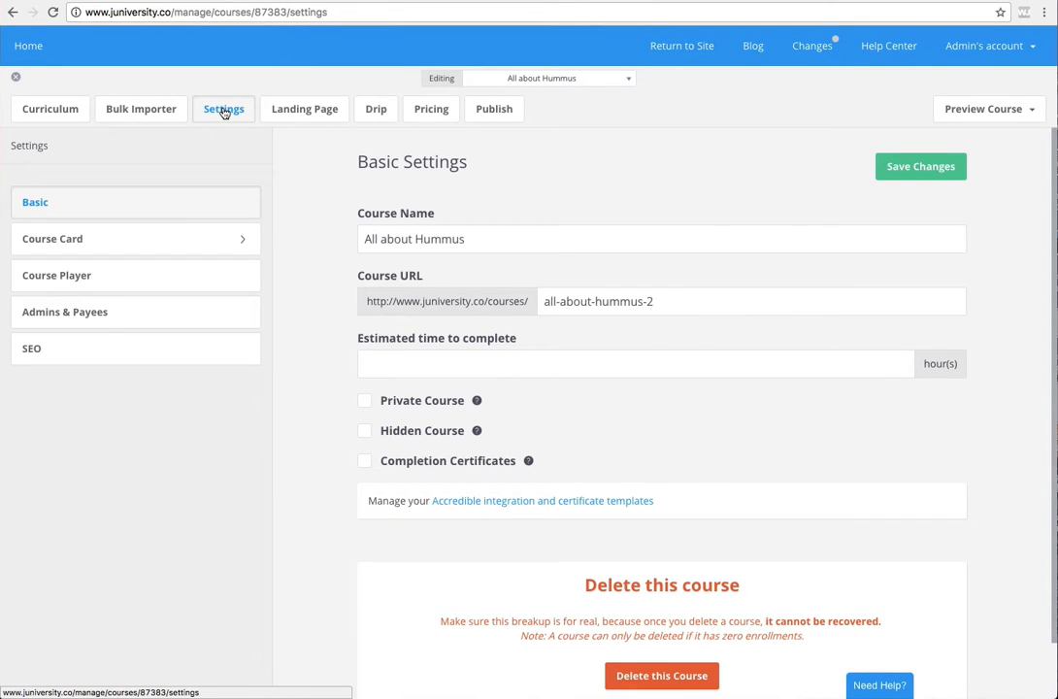
left_click(212, 249)
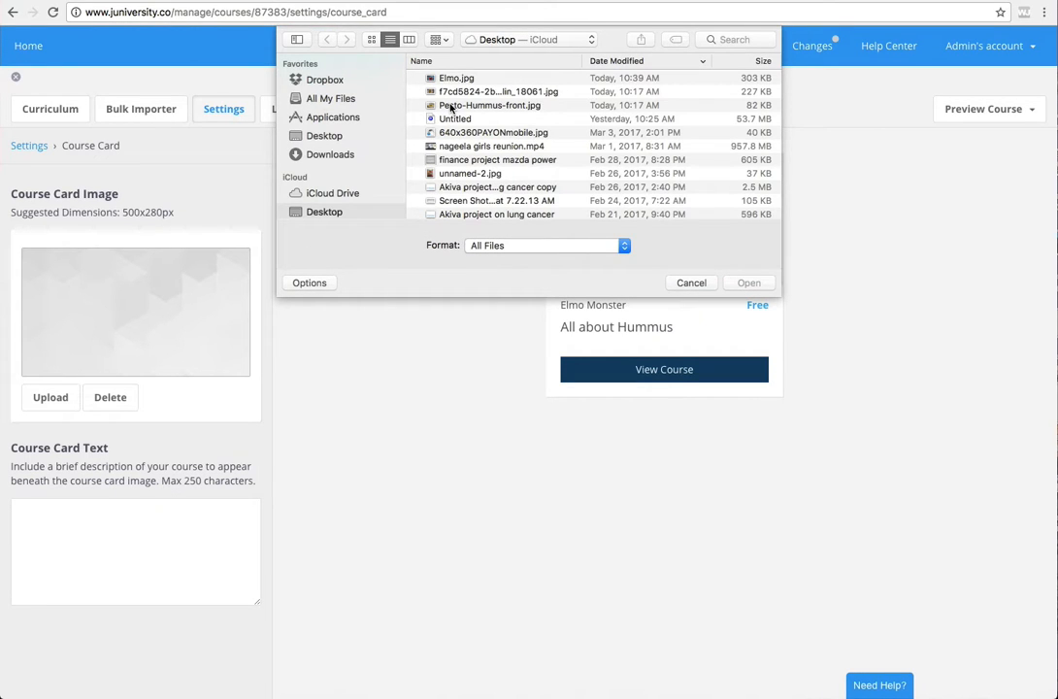
left_click(451, 106)
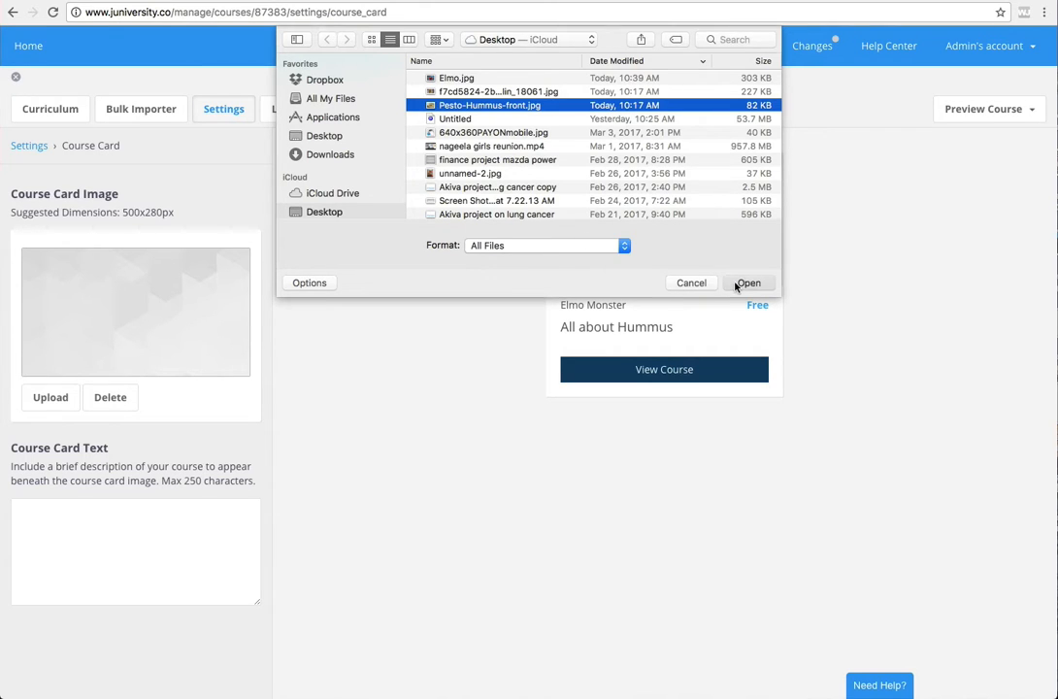
left_click(745, 283)
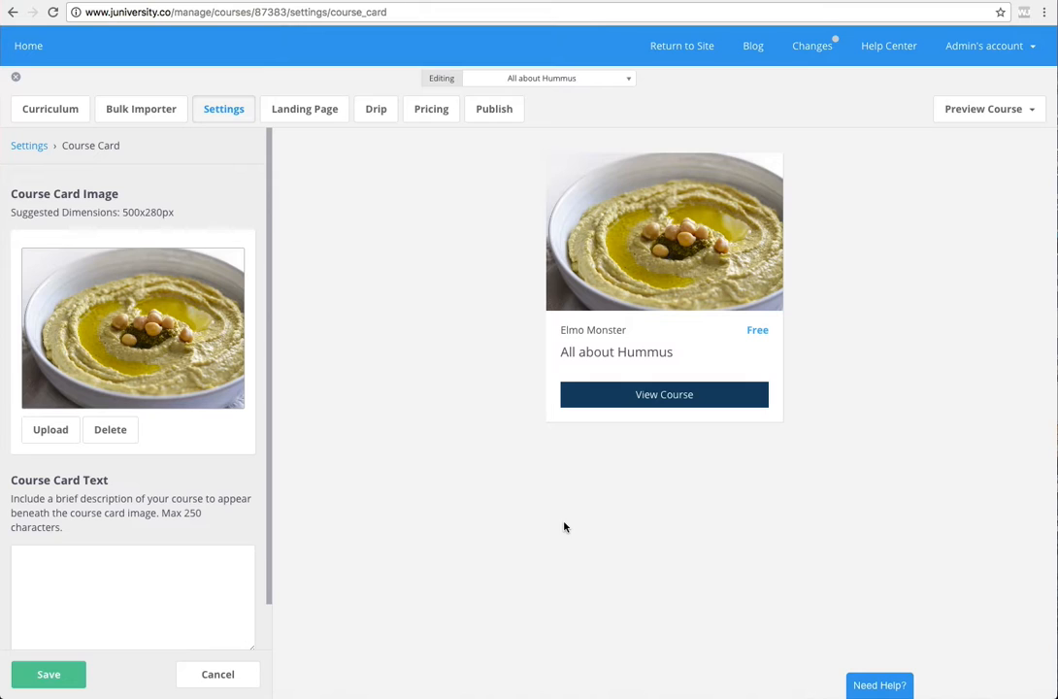
Enter "This course wont make you fat!" as the course card text and save the course card.
left_click(87, 574)
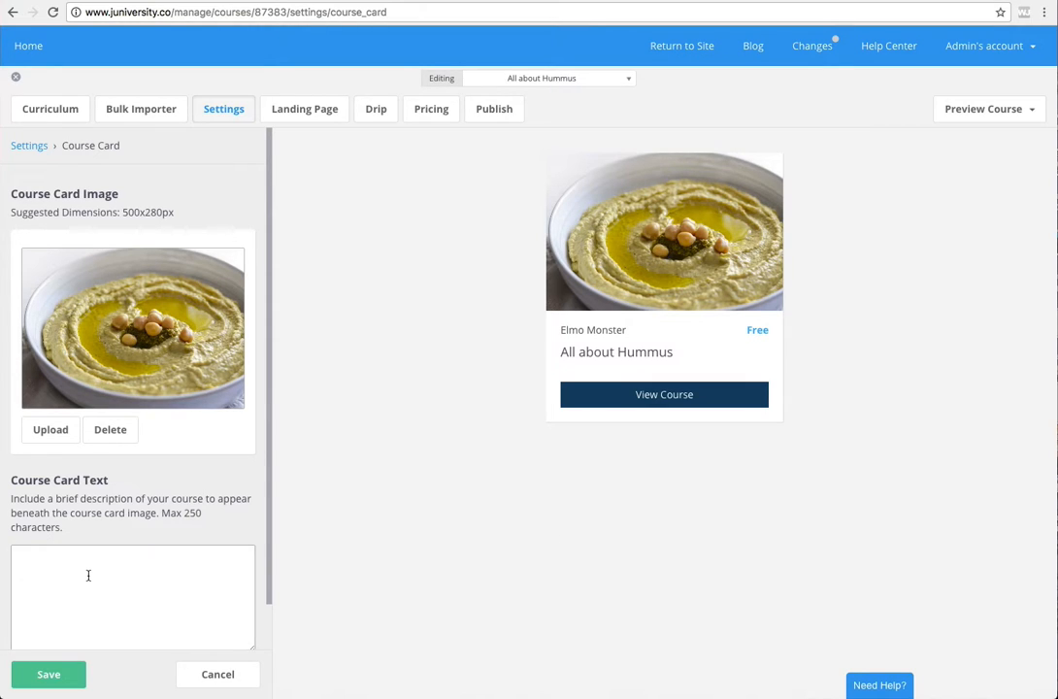
type("This course ")
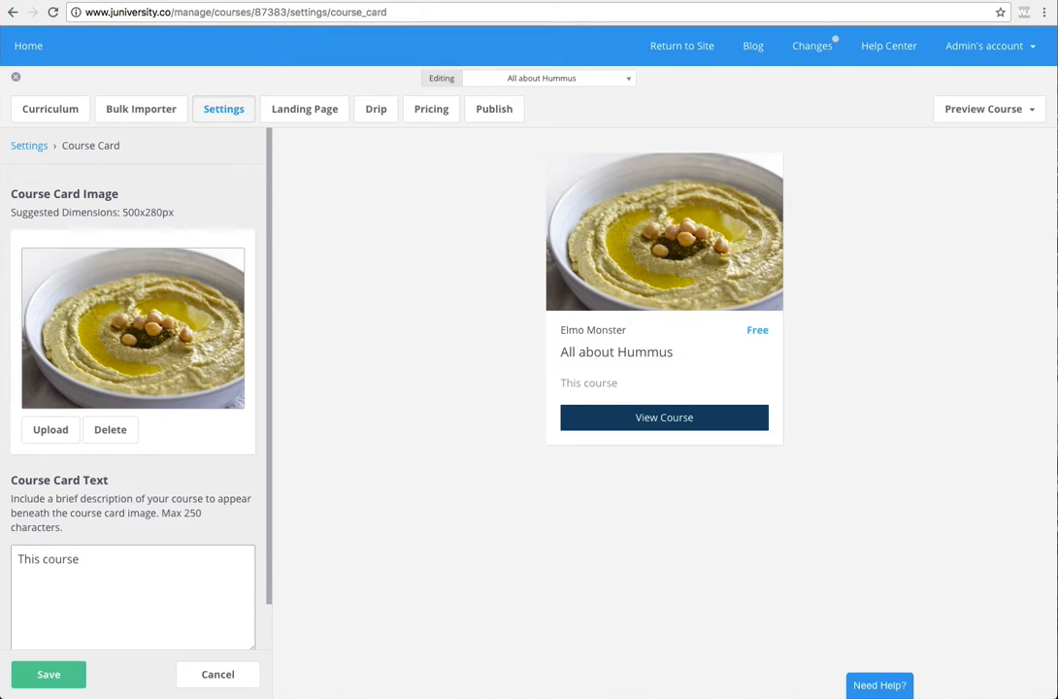
type("wont make you fat!")
scroll(229, 522, "down", 1)
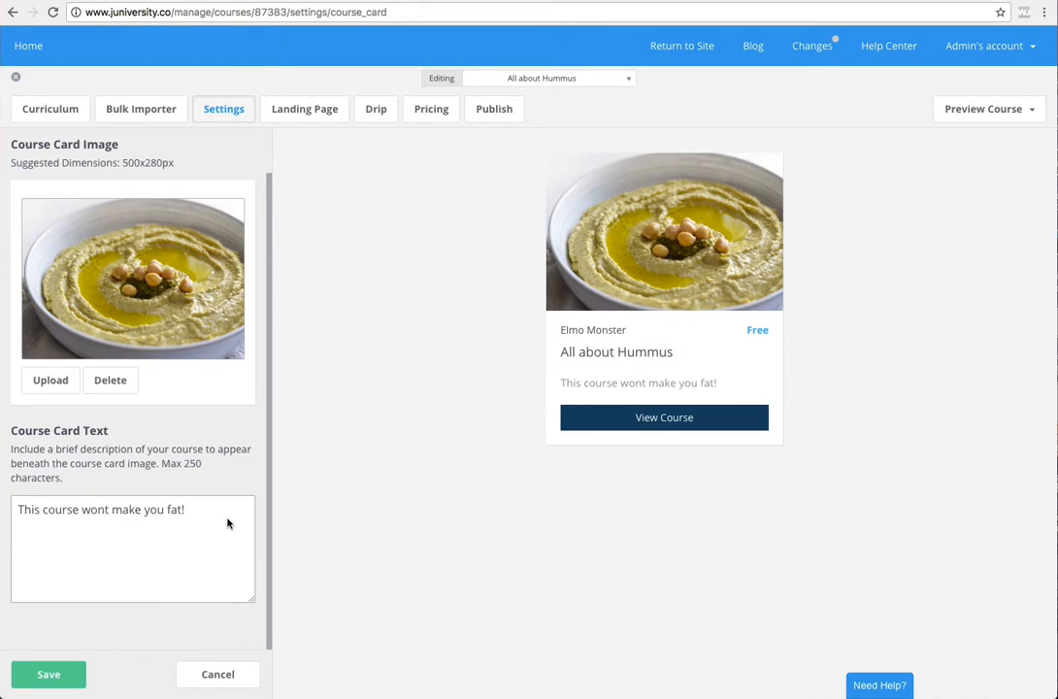
left_click(70, 673)
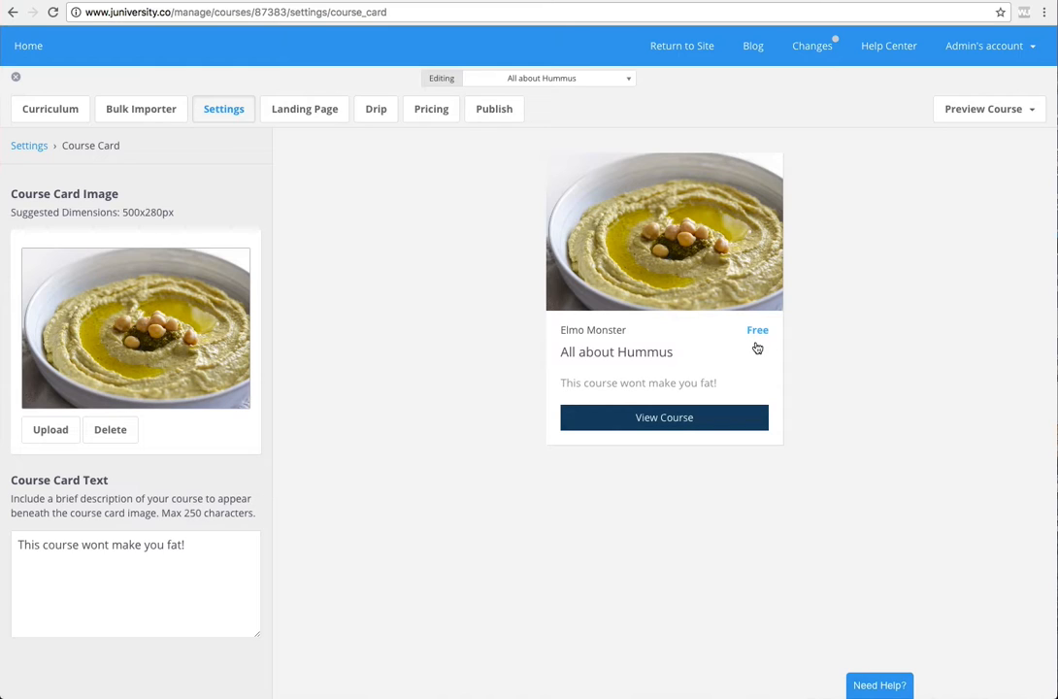
Set the course pricing to a one-time payment of $29.00, save it, and check the price on the course card.
left_click(430, 112)
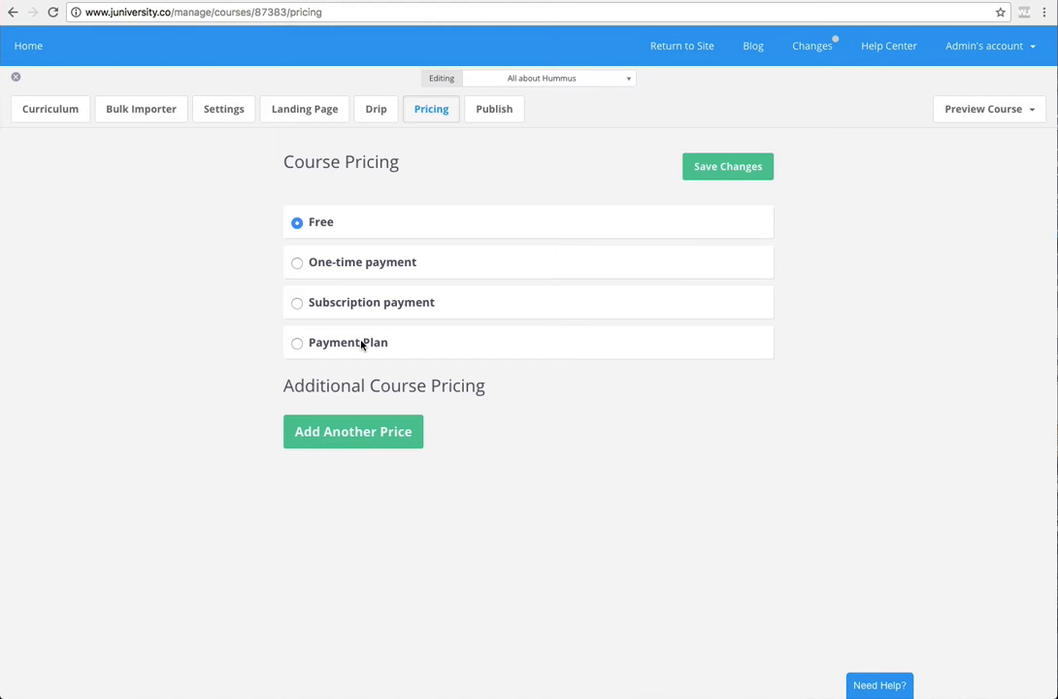
left_click(334, 262)
left_click_drag(354, 313, 307, 310)
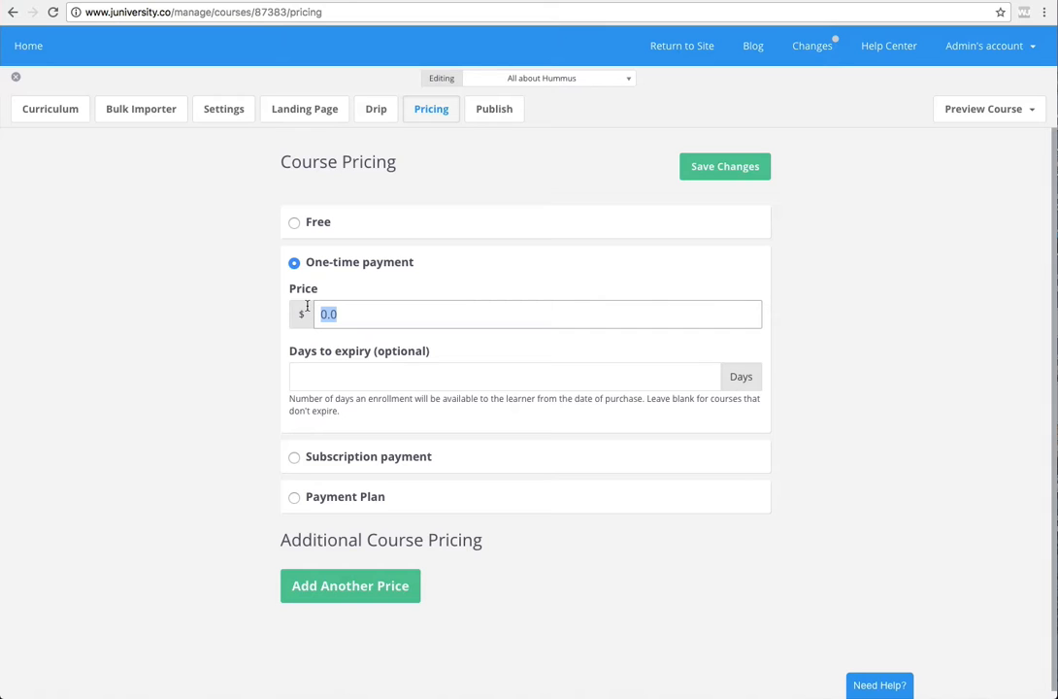
type("29.00")
left_click(719, 172)
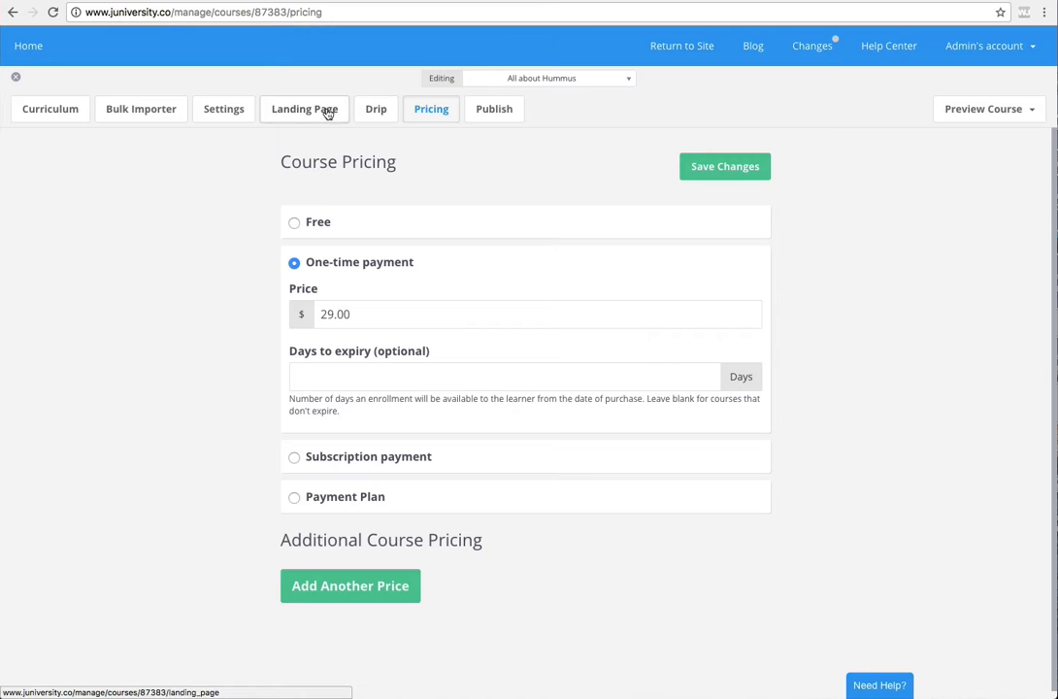
left_click(227, 109)
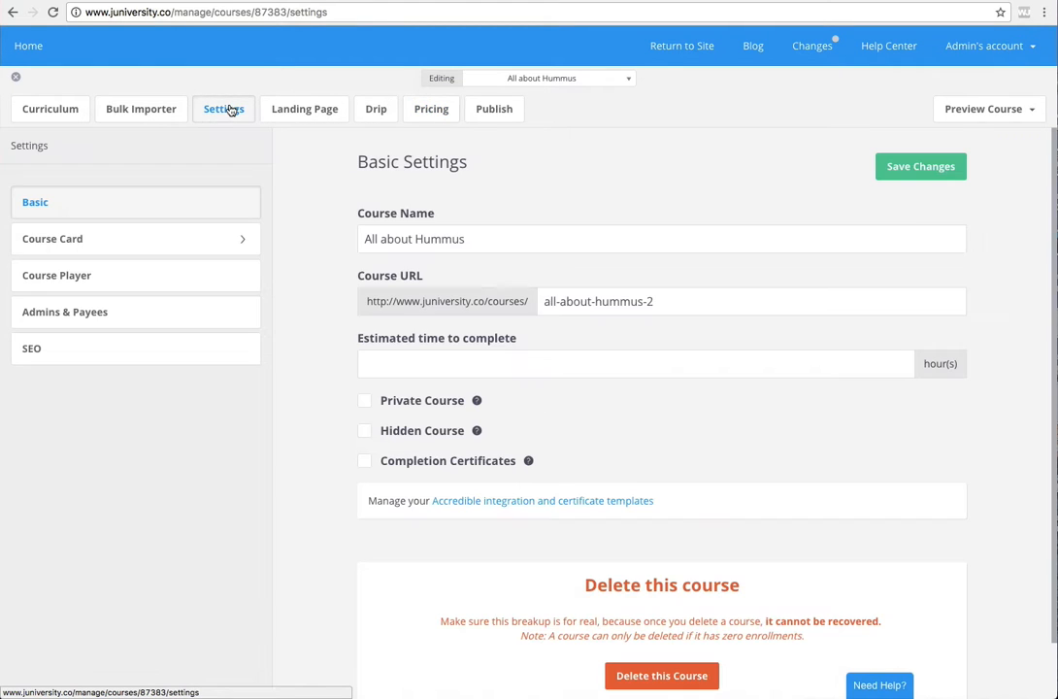
left_click(119, 231)
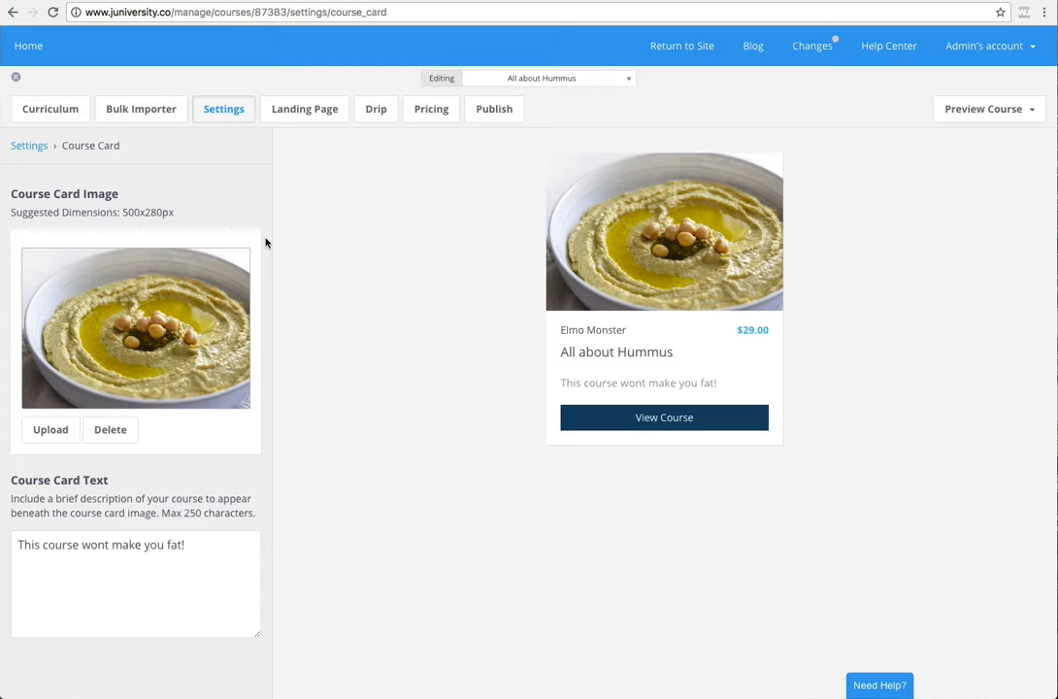
Create a drip schedule for the All about Hummus course.
left_click(377, 114)
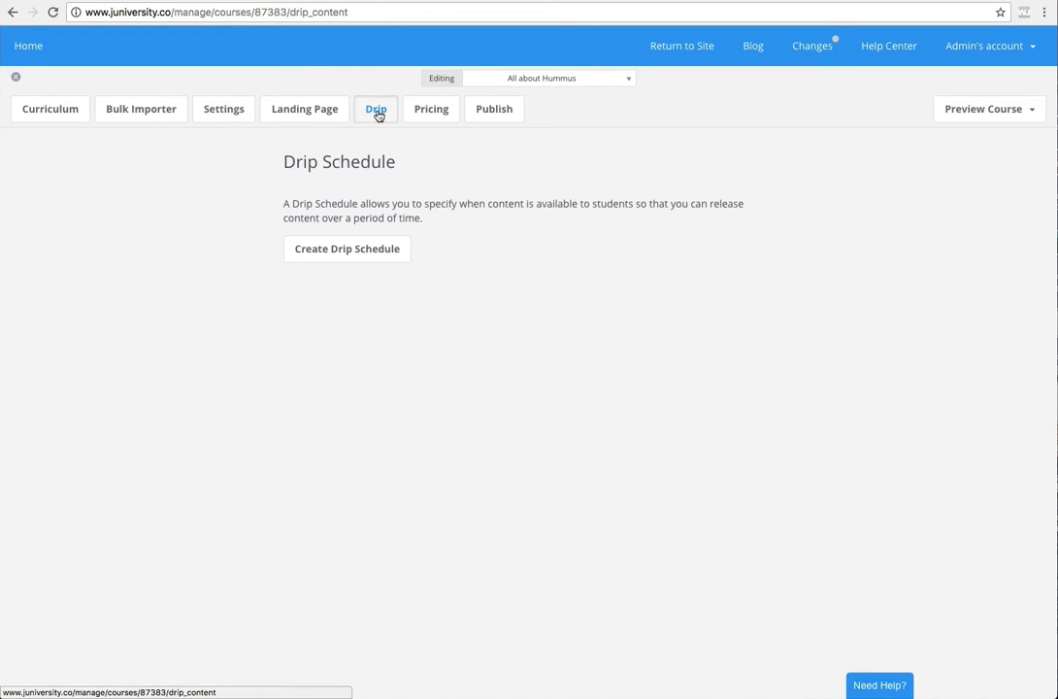
left_click(371, 248)
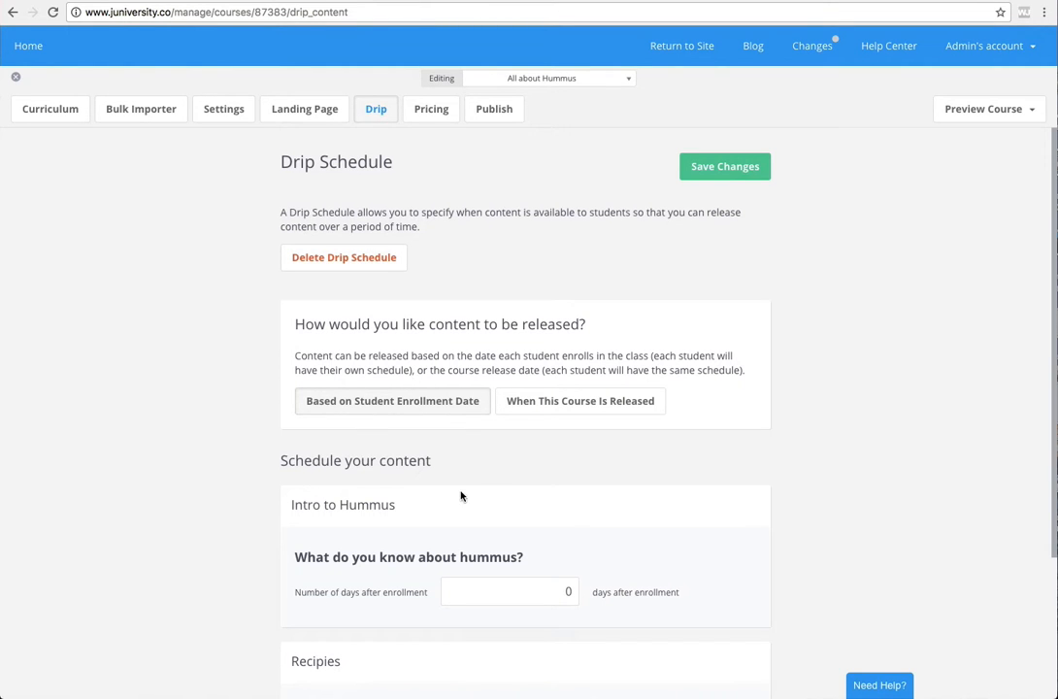
scroll(461, 496, "down", 2)
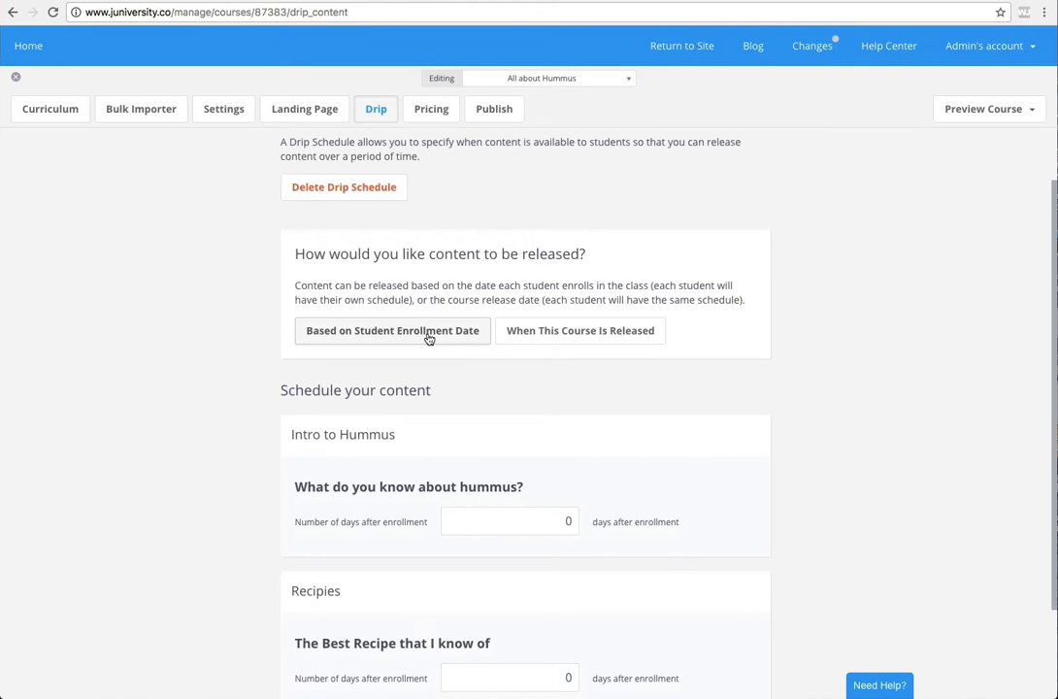
Try releasing content When This Course Is Released, review the lesson release dates, and return to Based on Student Enrollment Date.
left_click(535, 331)
scroll(546, 338, "down", 2)
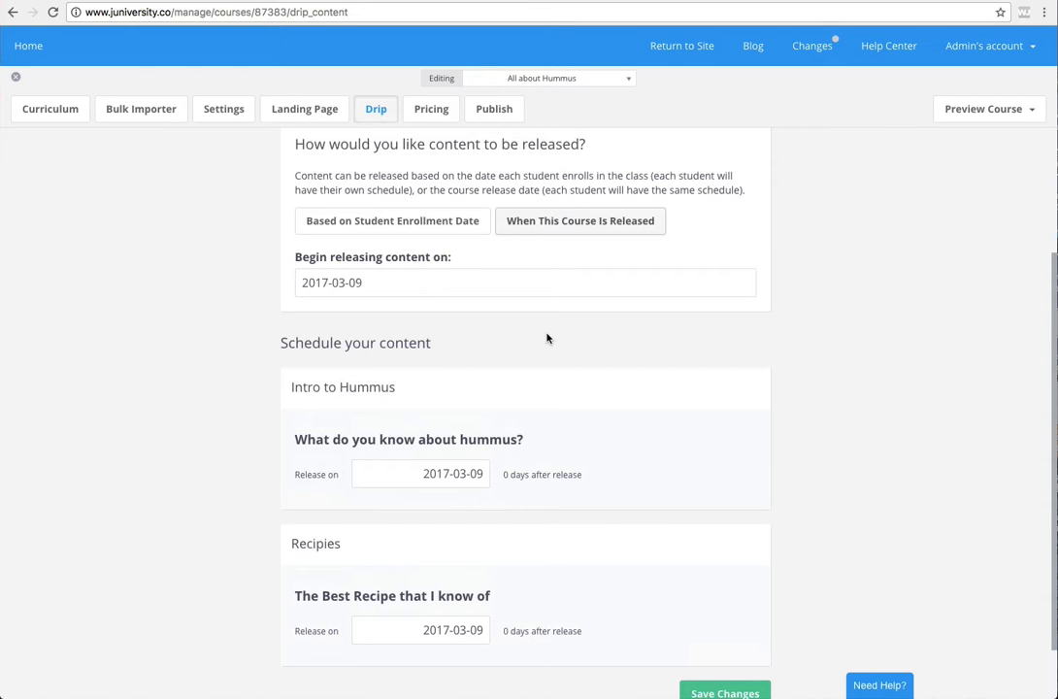
scroll(502, 427, "down", 2)
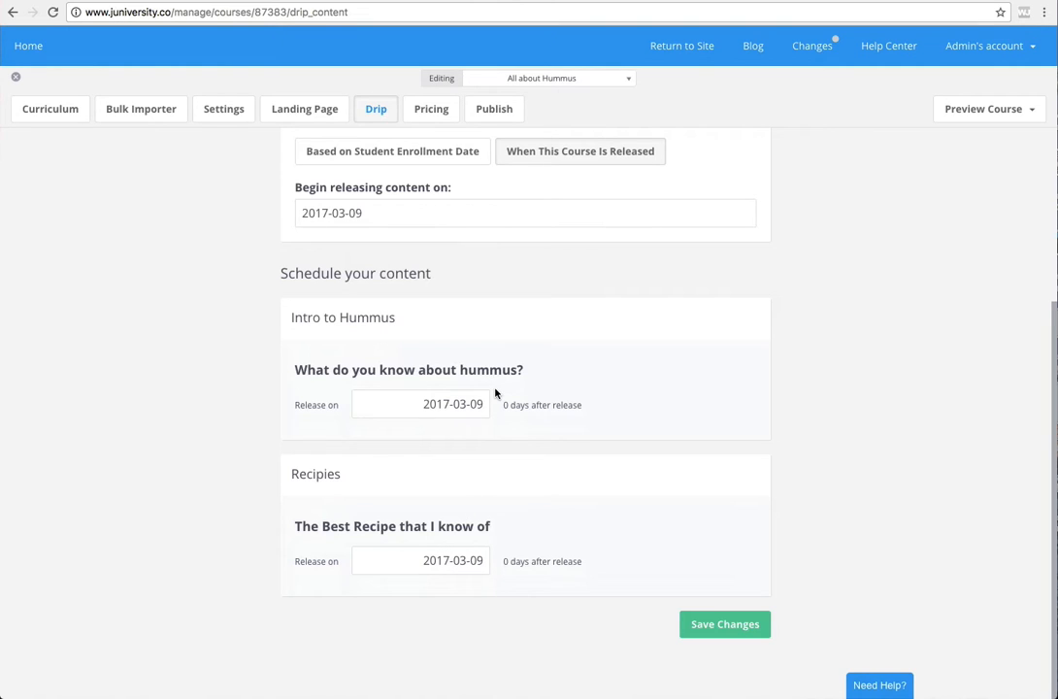
scroll(496, 393, "up", 5)
left_click(392, 401)
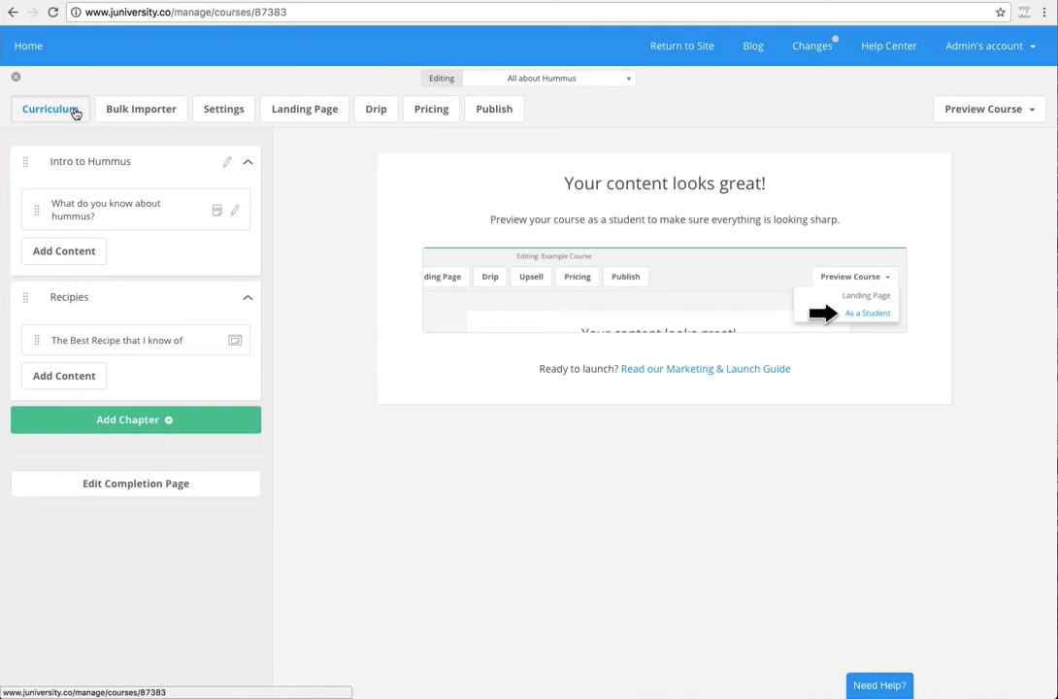
Add a survey named "What do you know about hummus" to the Intro to Hummus chapter and save it.
left_click(87, 252)
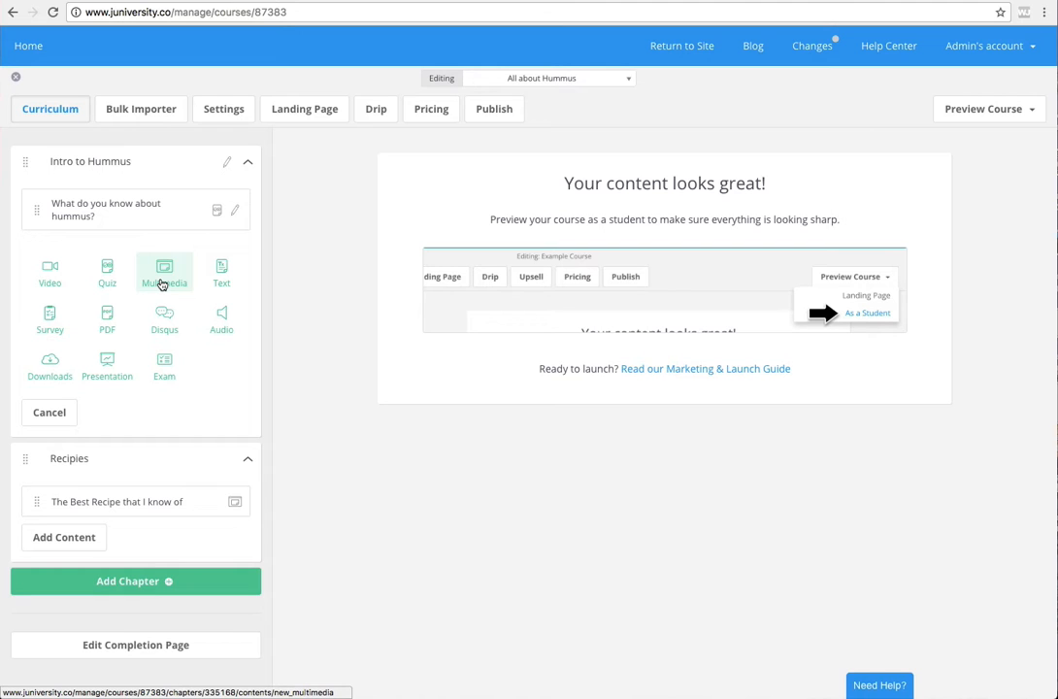
left_click(46, 314)
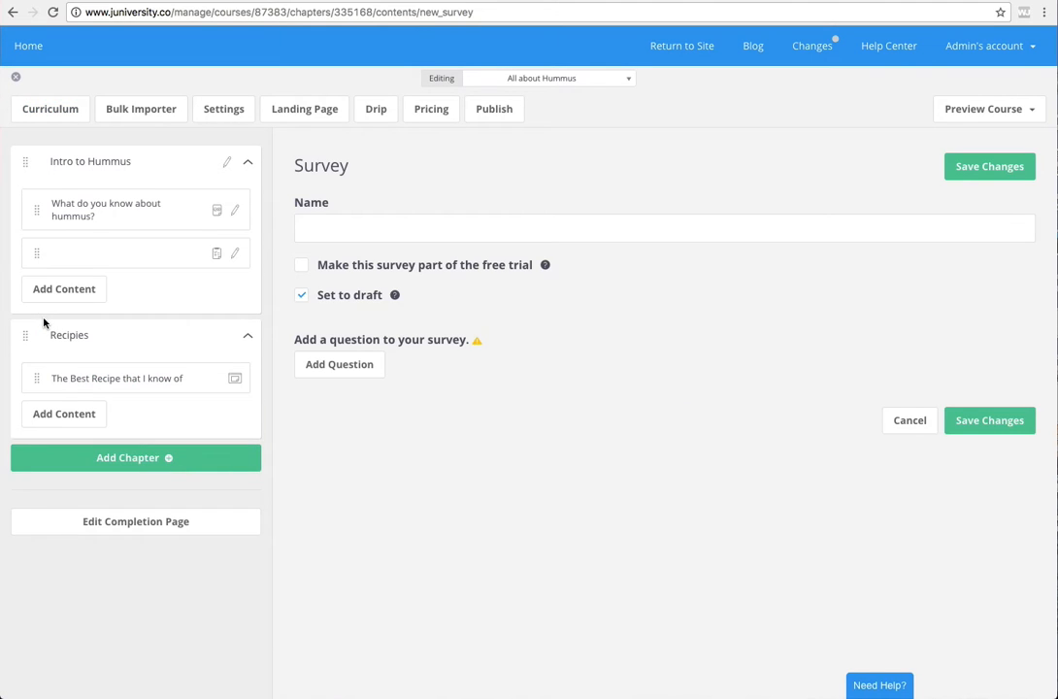
type("What ")
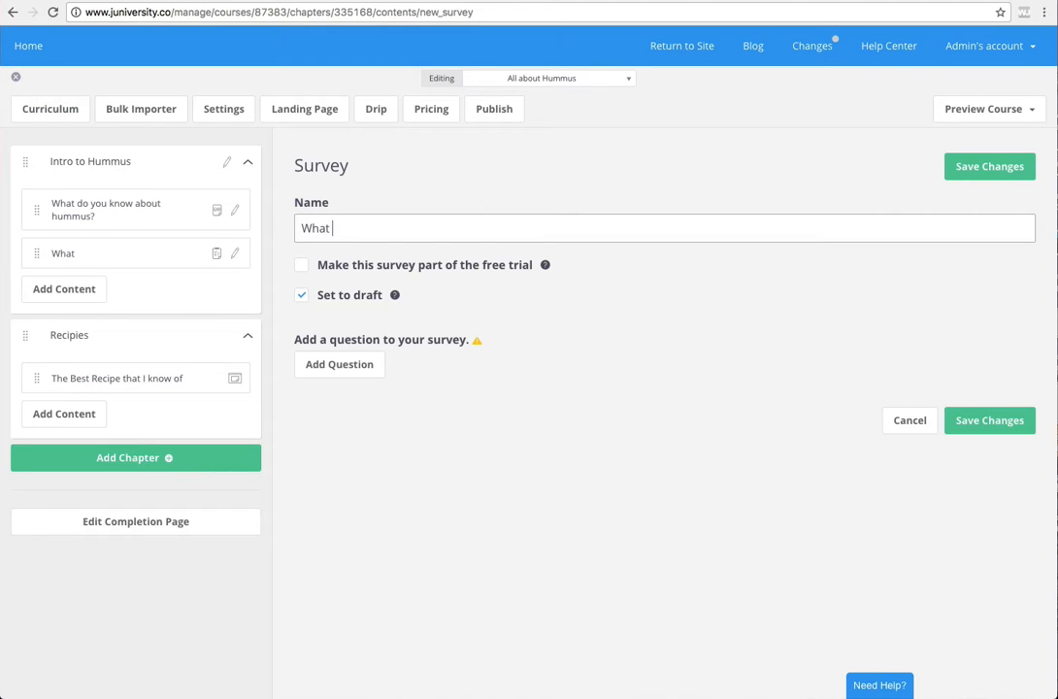
type("do you know about ")
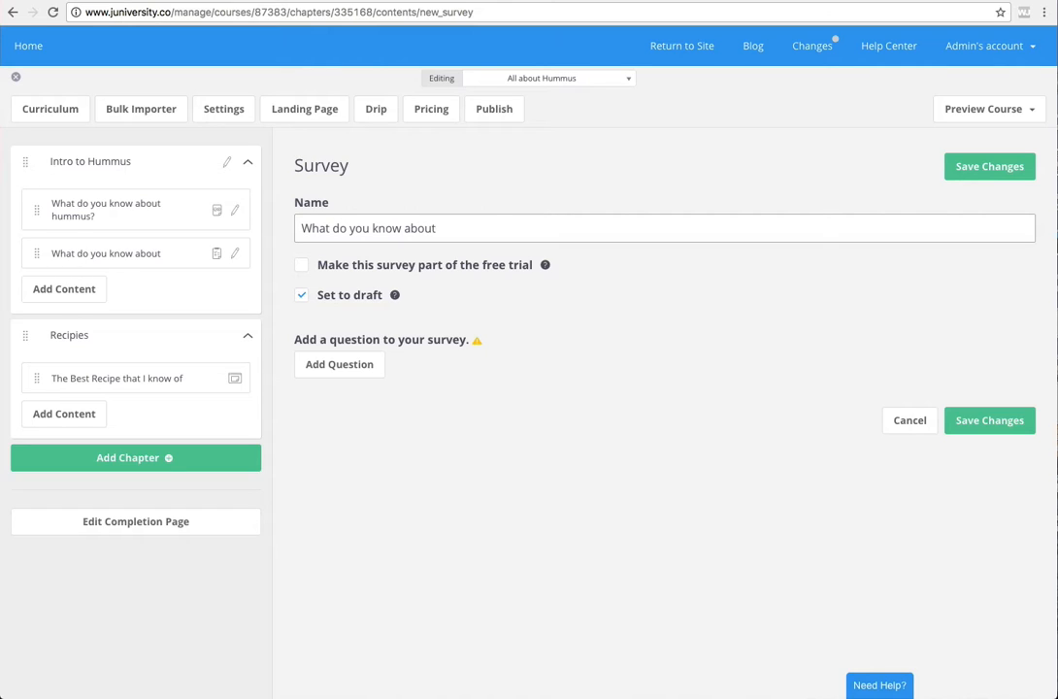
type("hummus")
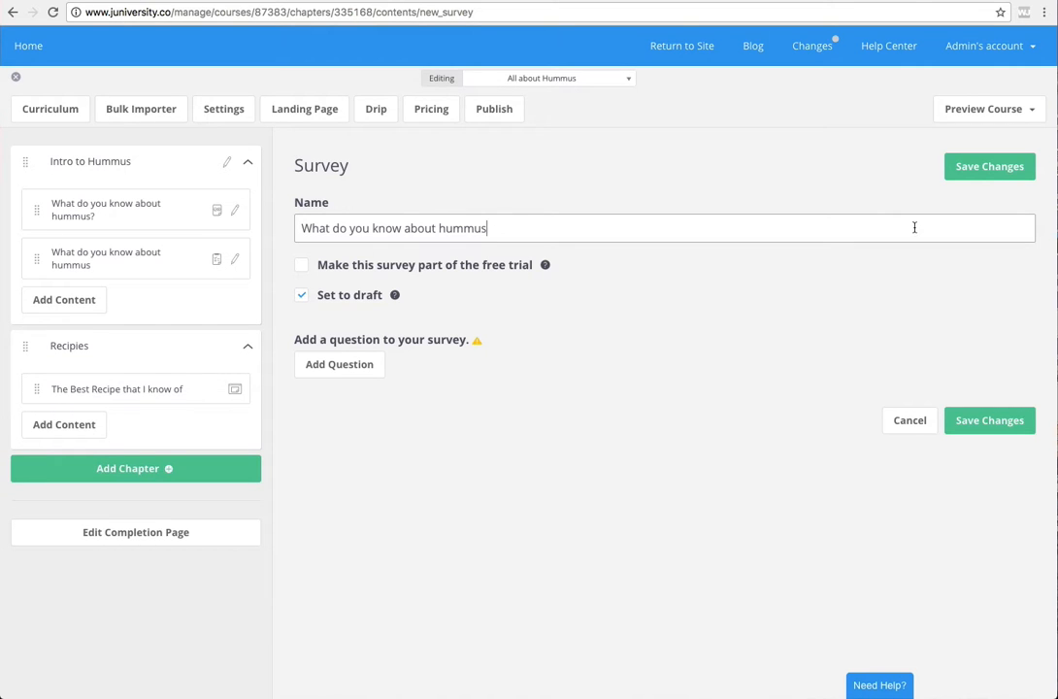
left_click(970, 173)
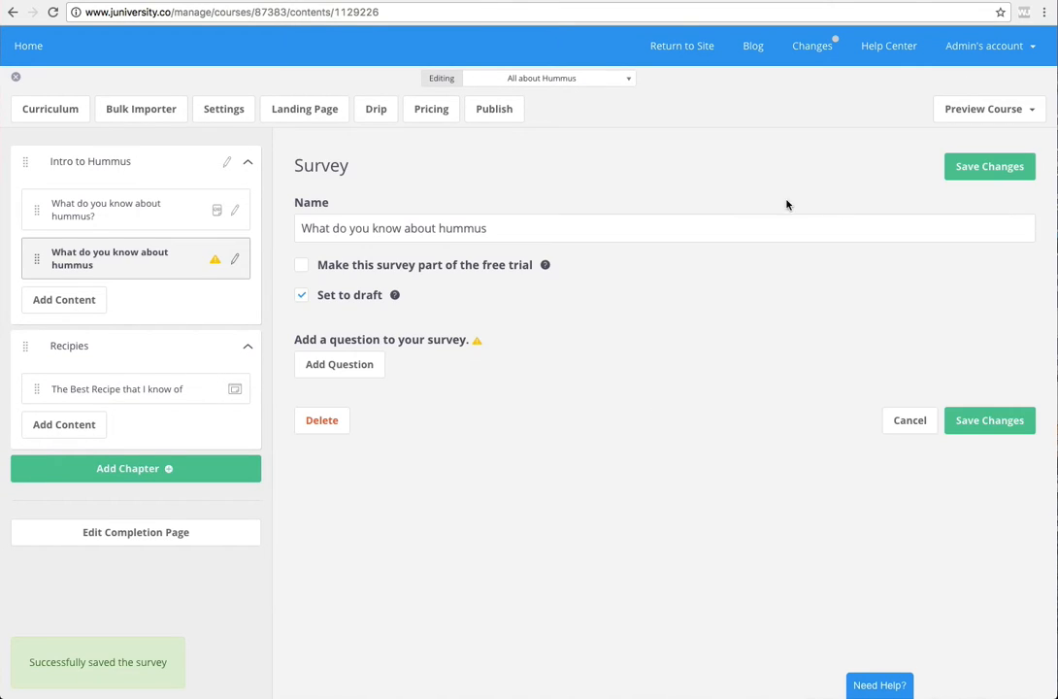
Add a Free Text question to the survey reading "What do you know about hummus".
left_click(368, 365)
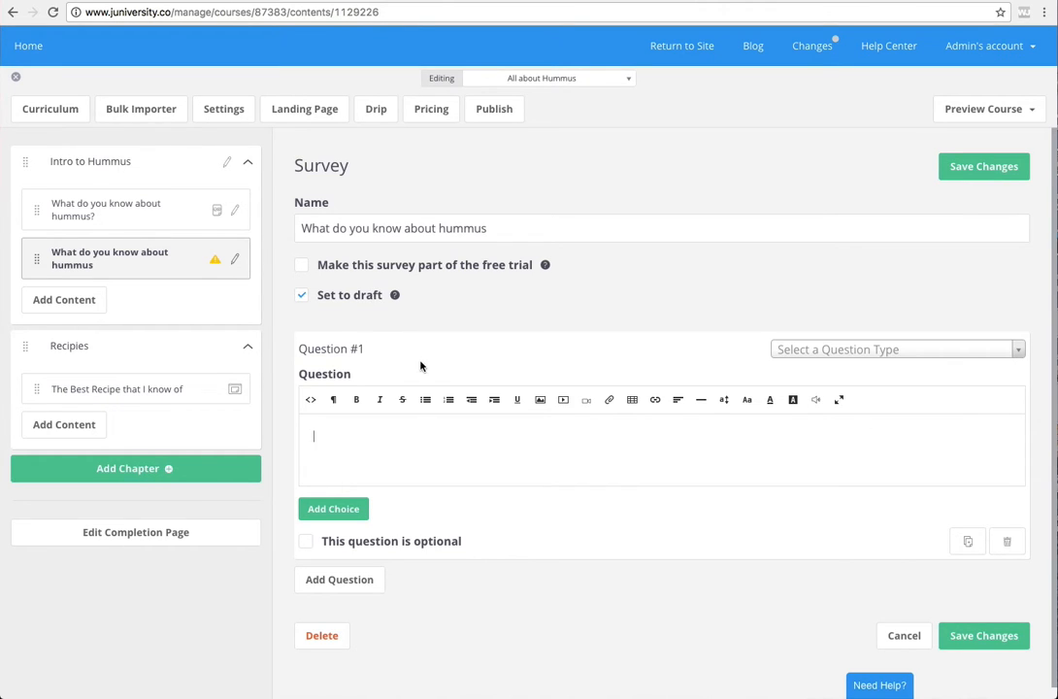
scroll(420, 365, "down", 1)
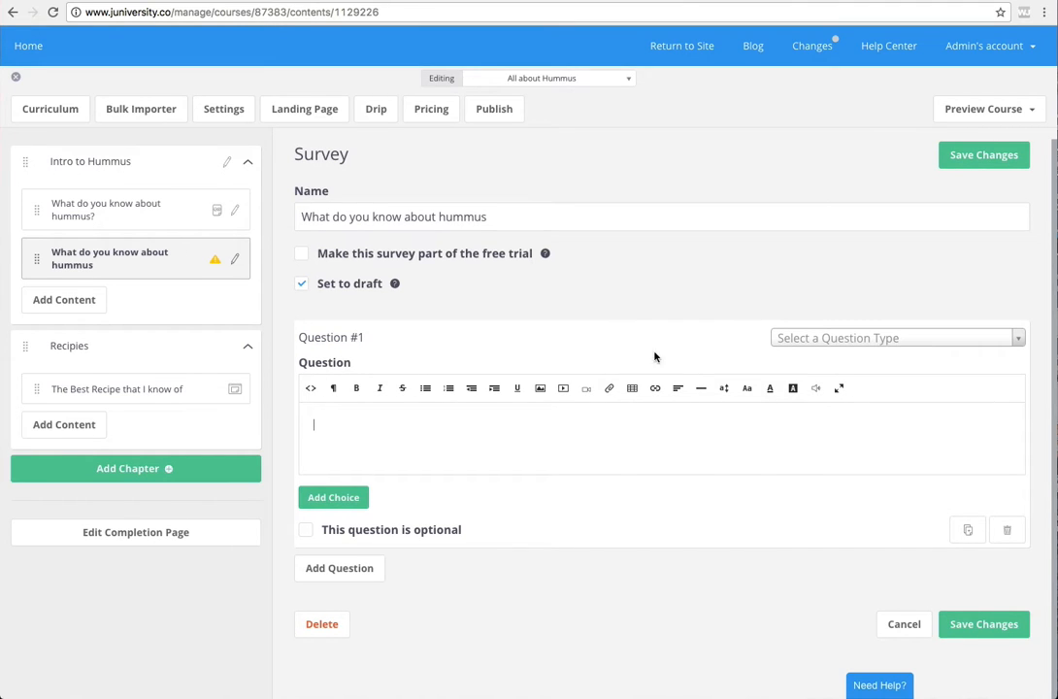
left_click(803, 338)
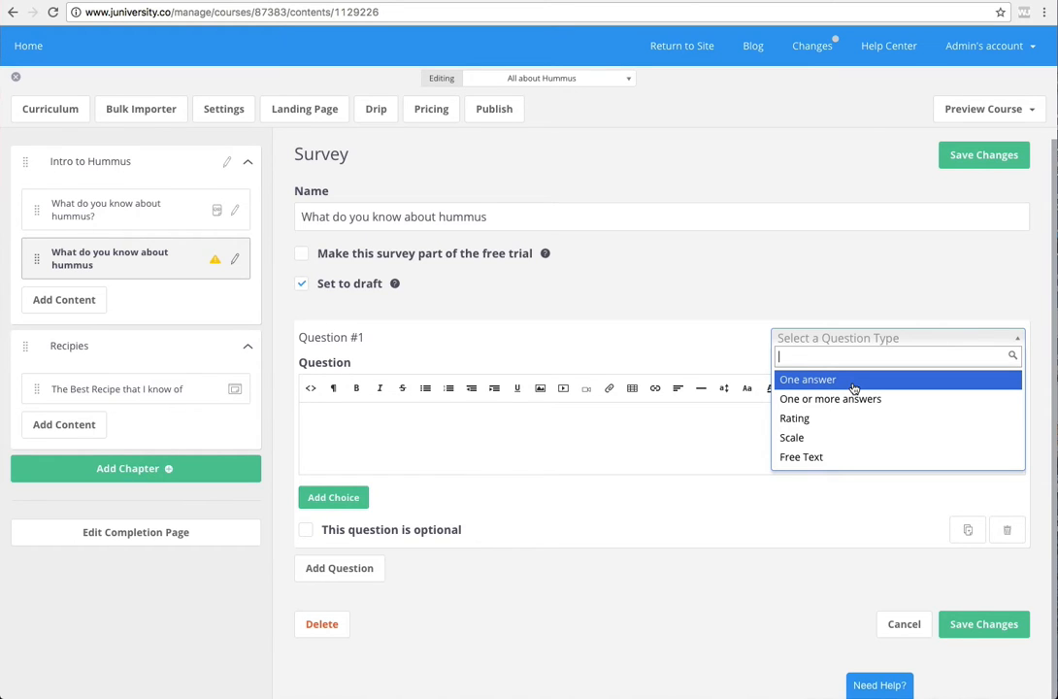
left_click(860, 456)
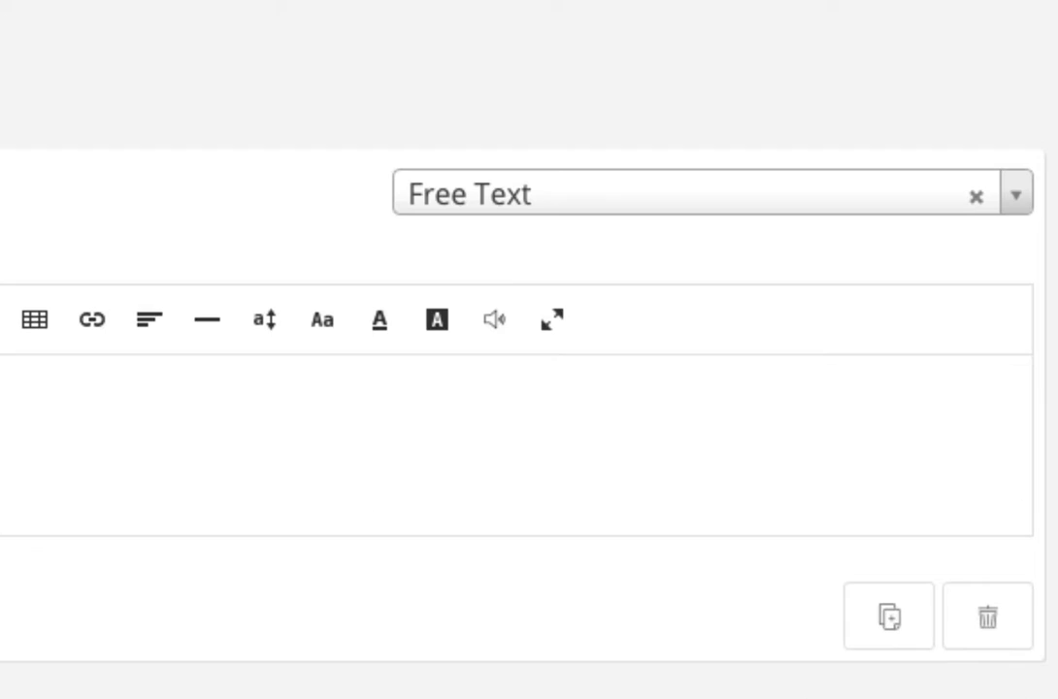
type("What")
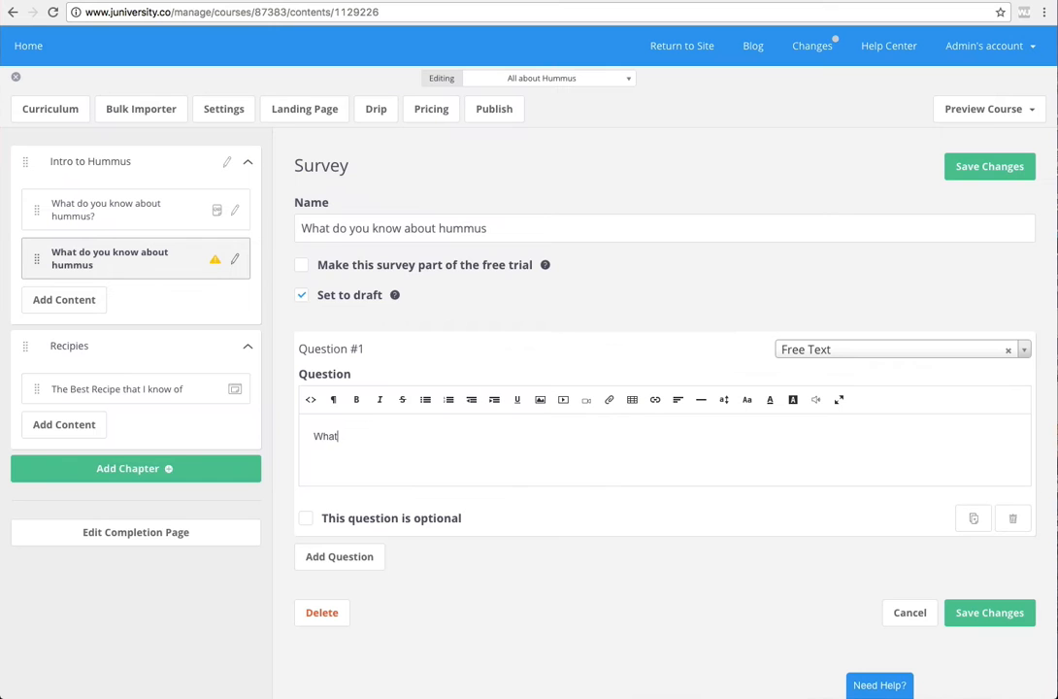
type(" do you know about hummus")
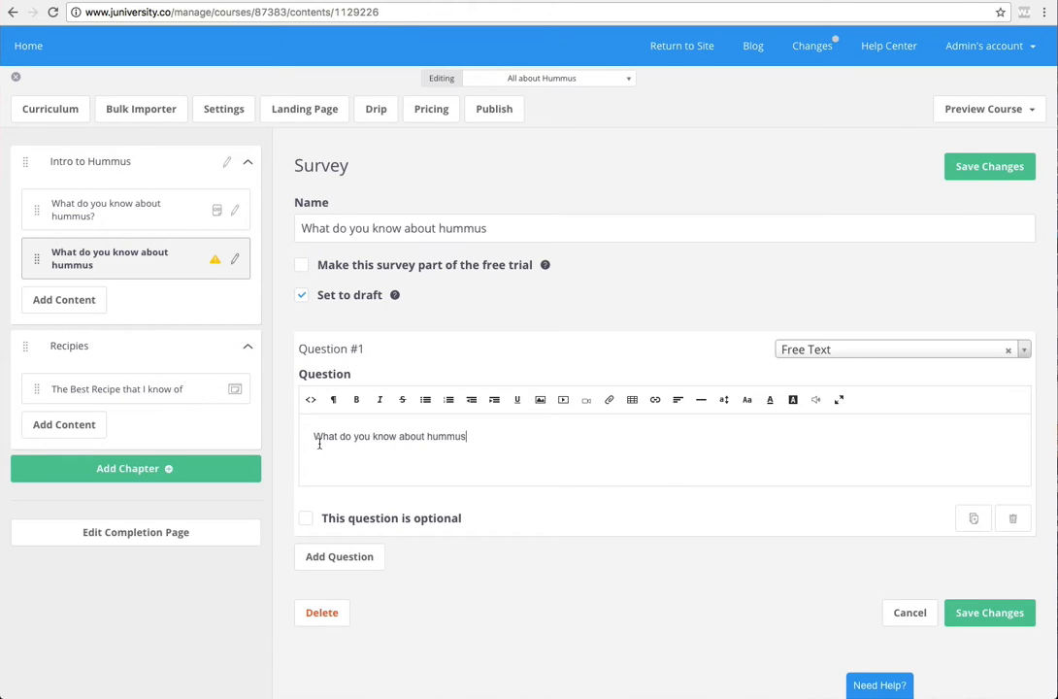
Enlarge the font size of the whole question text and save the survey.
left_click_drag(321, 443, 293, 430)
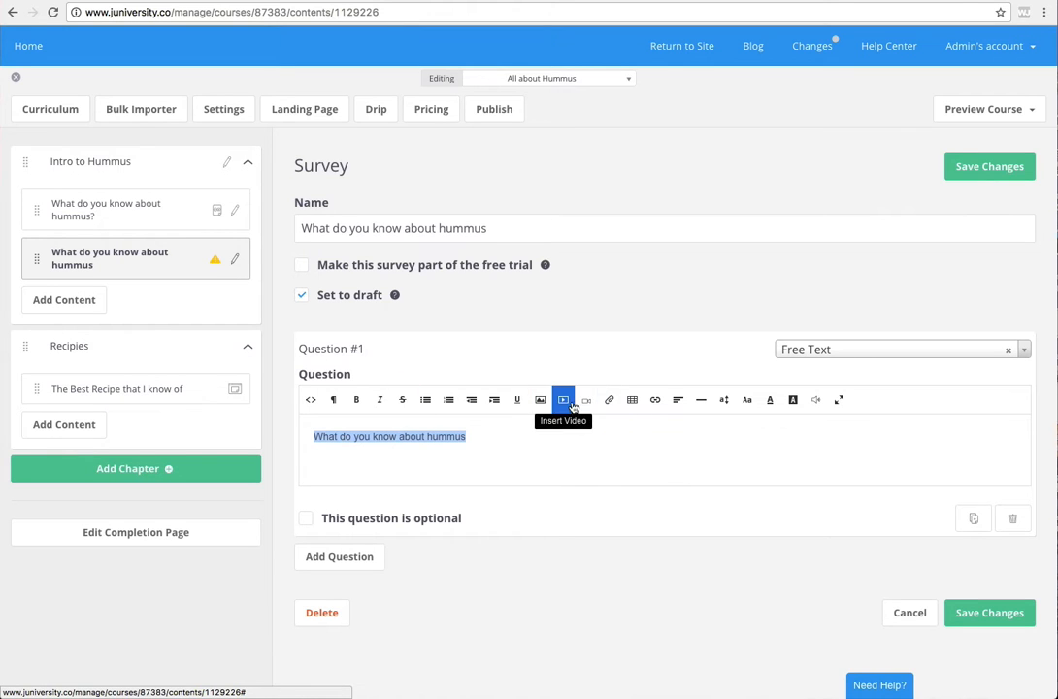
left_click(722, 398)
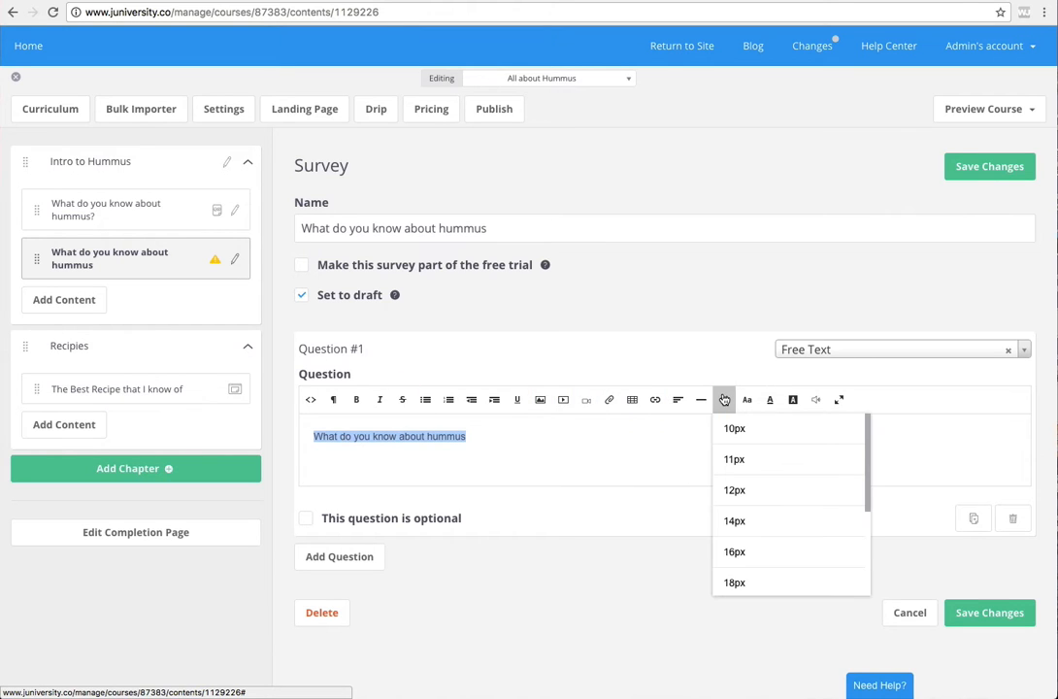
scroll(735, 533, "down", 3)
left_click(733, 532)
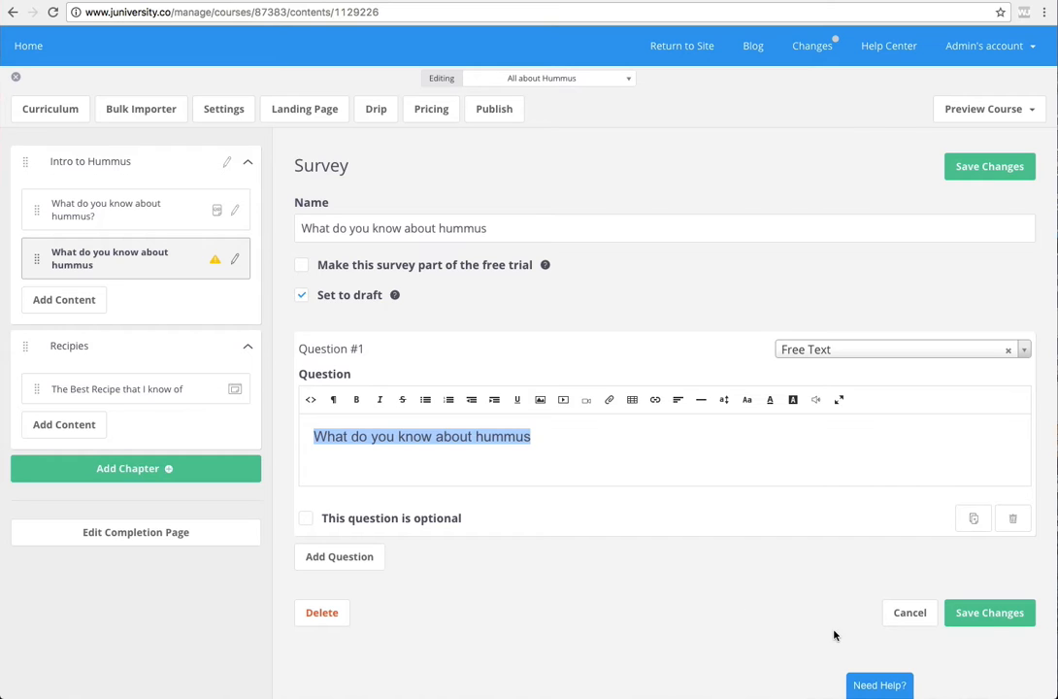
left_click(989, 615)
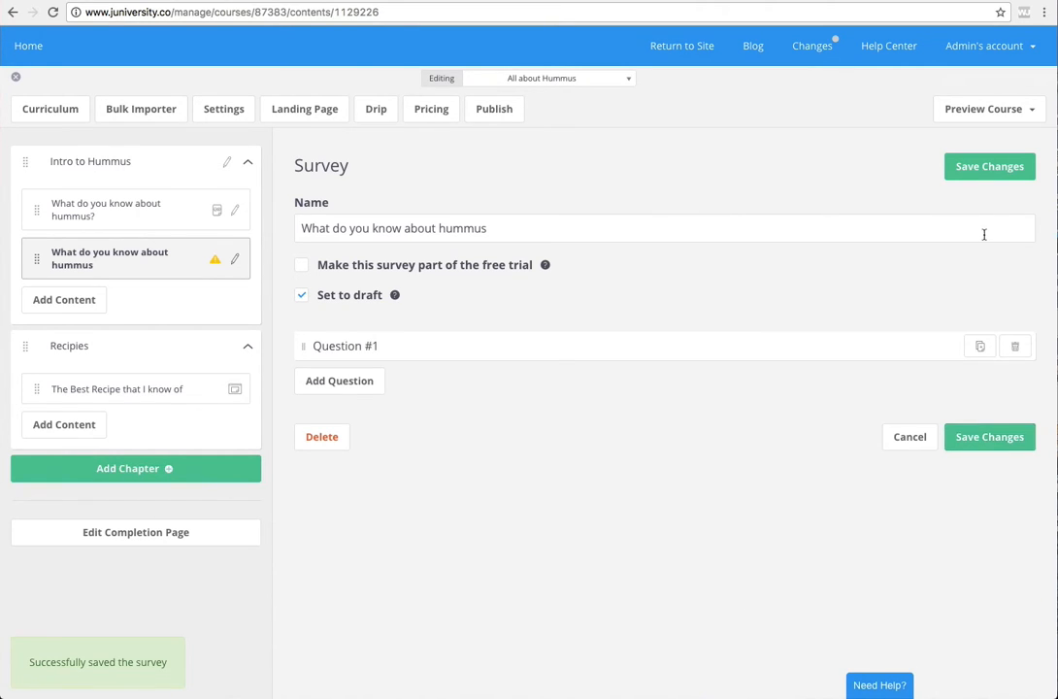
Preview the course as a student and open the "What do you know about hummus" survey in Intro to Hummus.
left_click(991, 113)
left_click(996, 157)
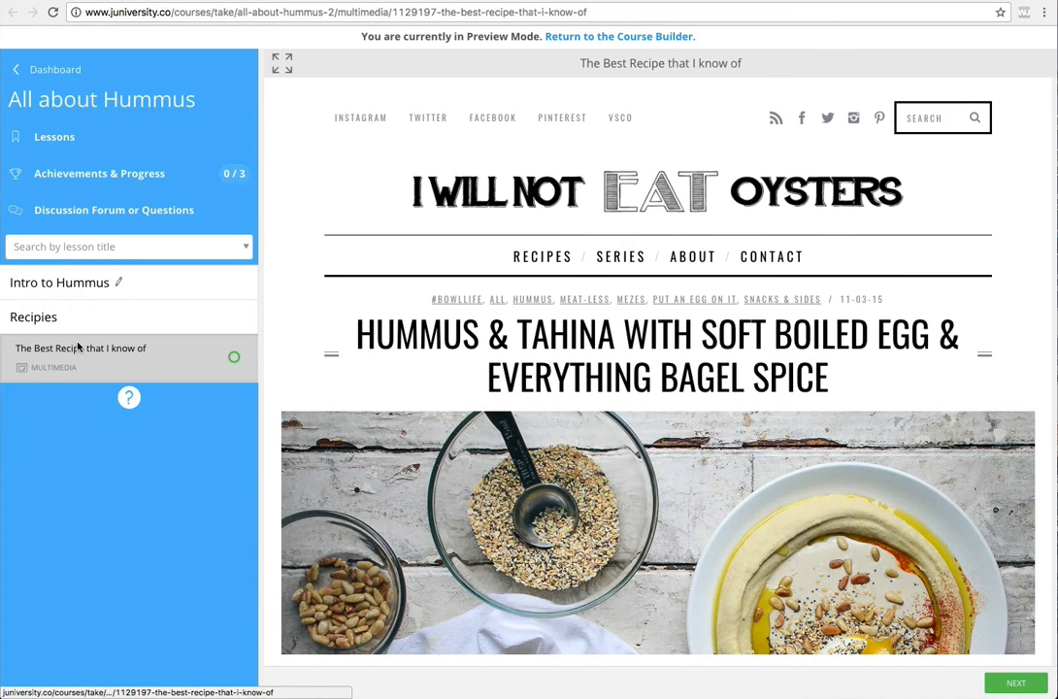
left_click(64, 287)
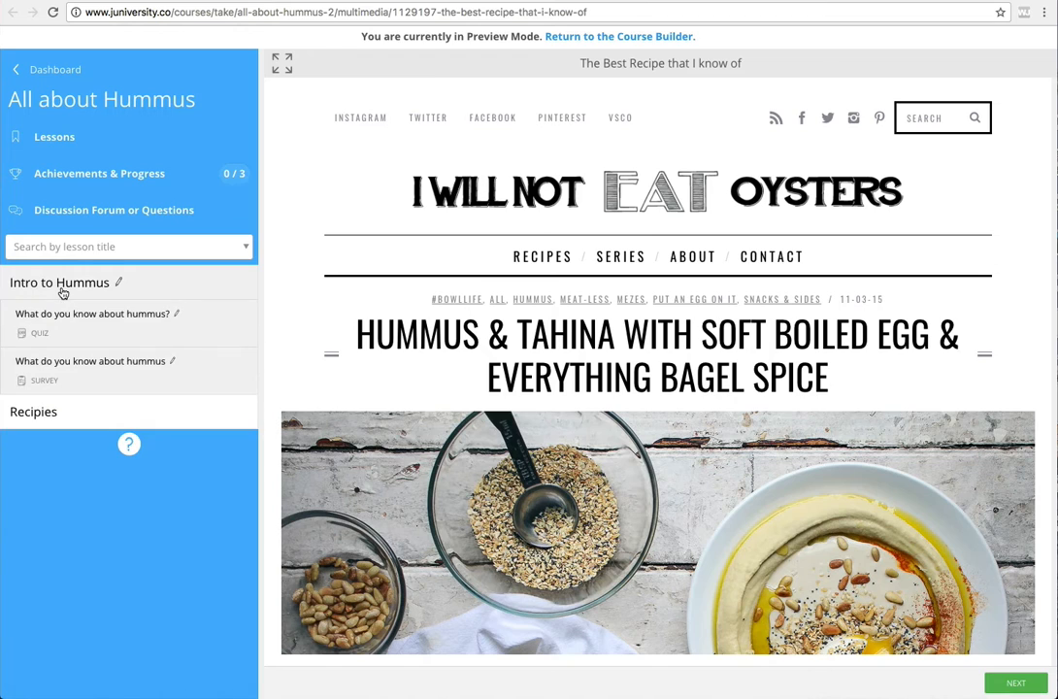
left_click(51, 369)
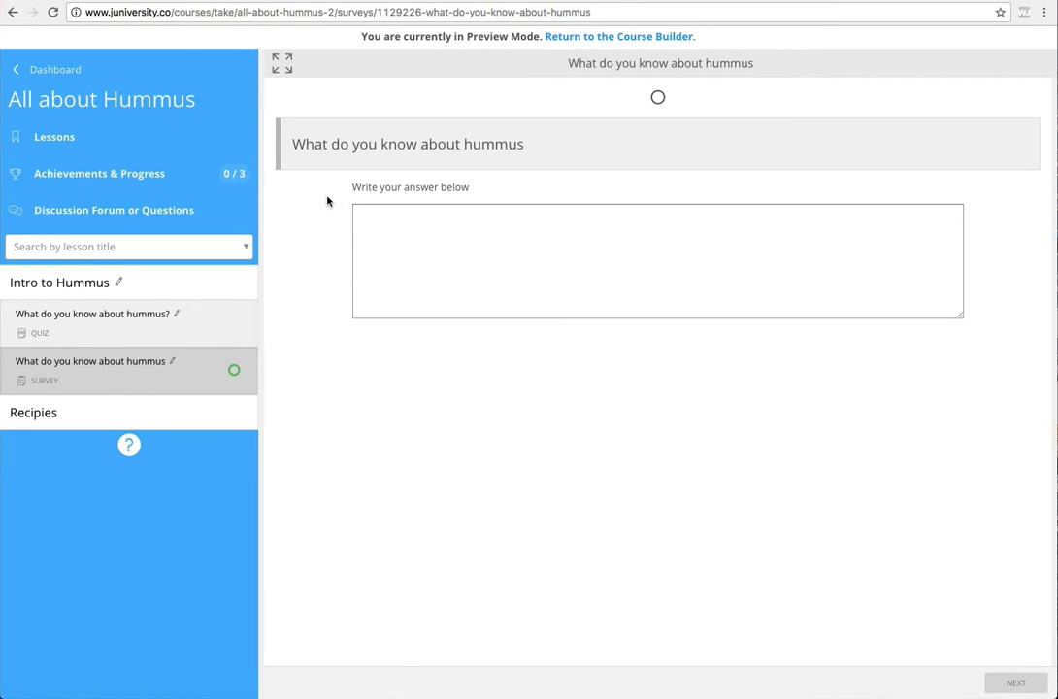
Answer the previewed survey question with "I dont know much about it" and submit the survey.
left_click(425, 223)
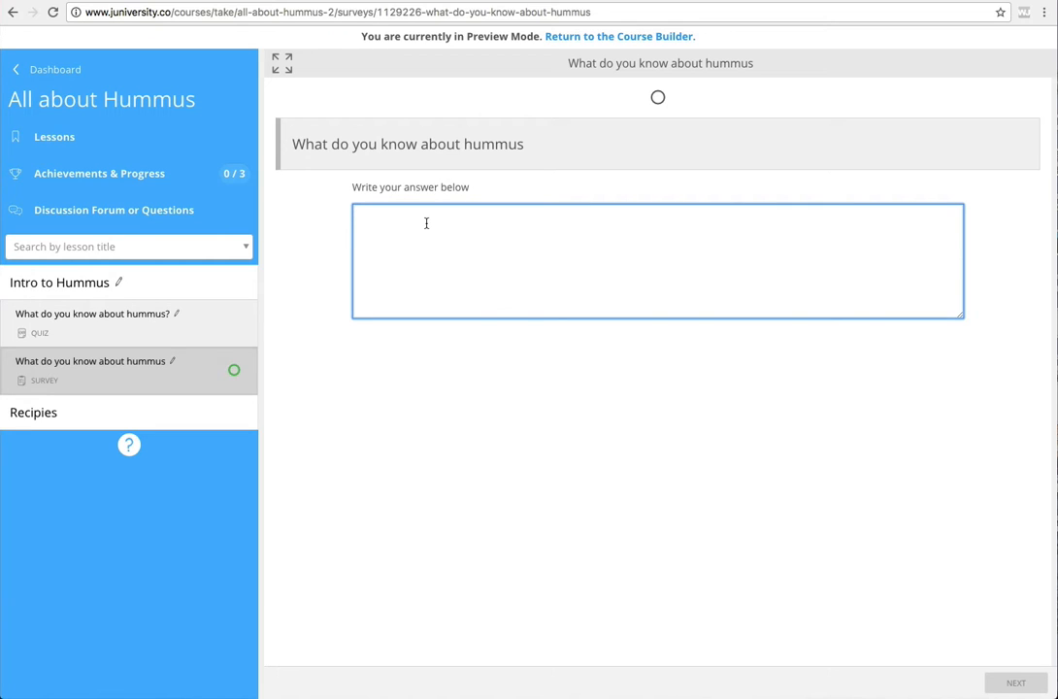
type("The")
key("BackSpace")
key("BackSpace")
key("BackSpace")
type("I")
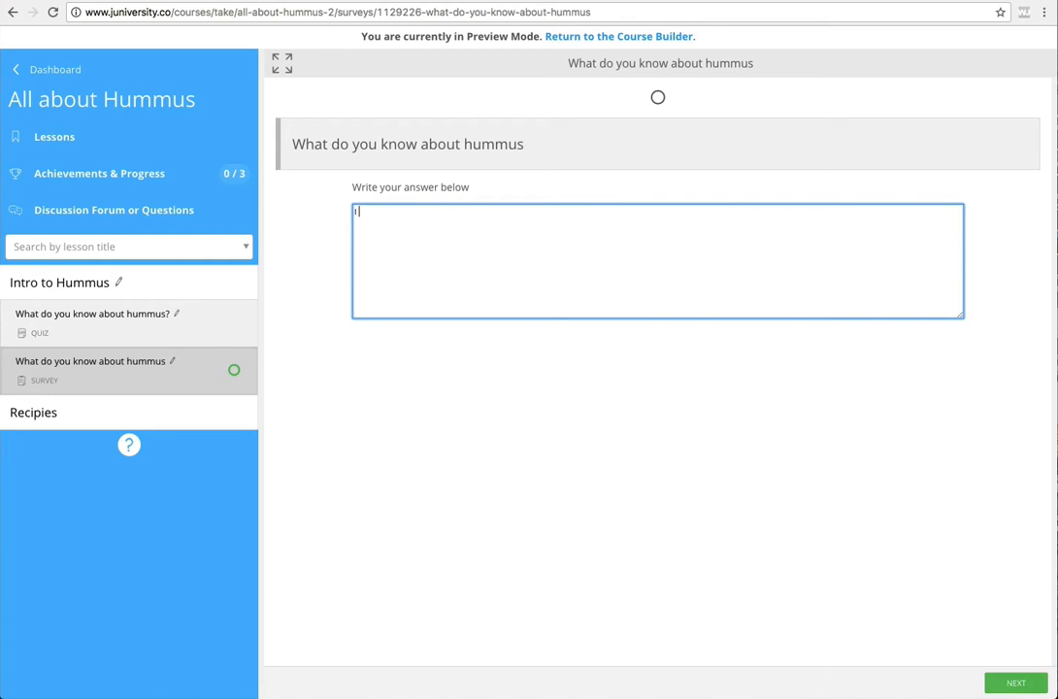
type(" dont know much about it")
left_click(1015, 683)
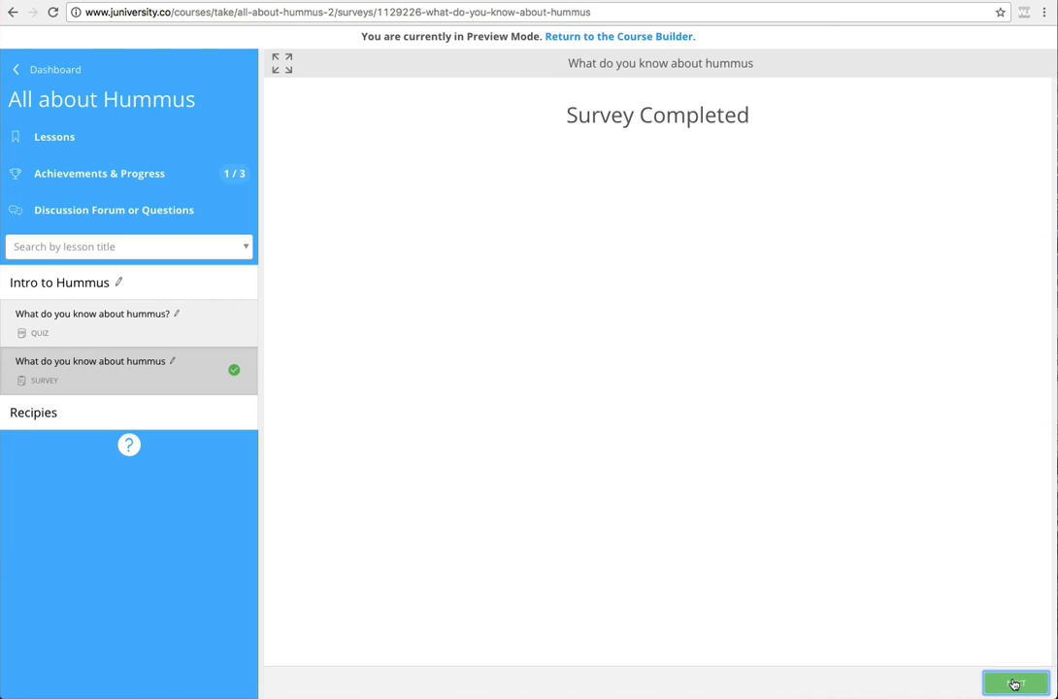
left_click(1014, 684)
Return to the course builder, start a new video in Intro to Hummus, and examine its library and upload options.
left_click(83, 300)
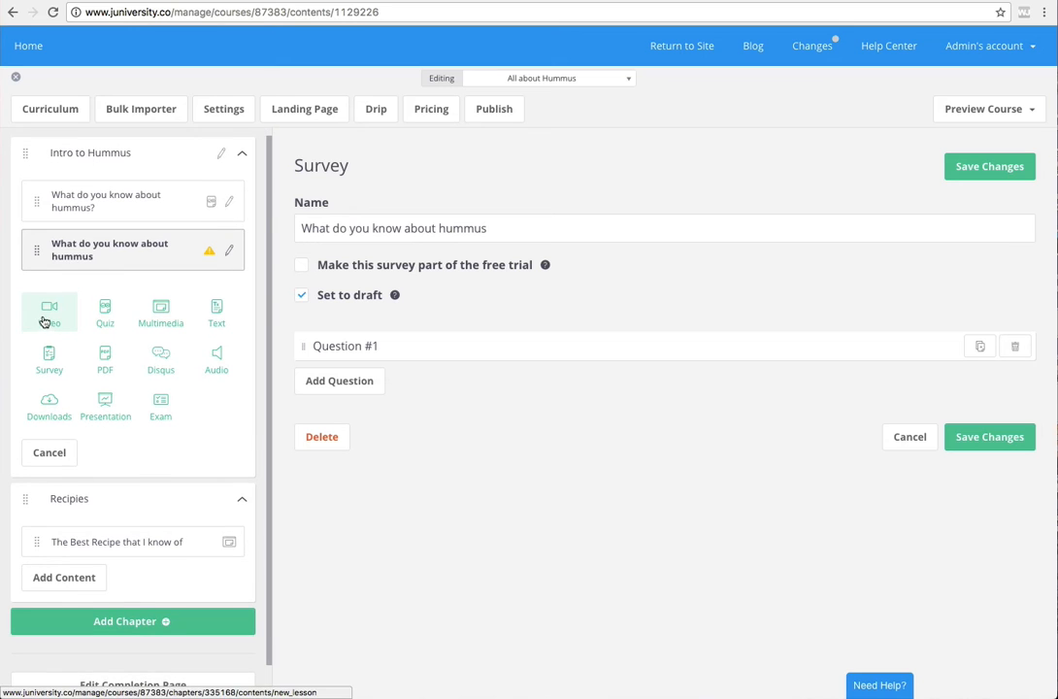
left_click(44, 318)
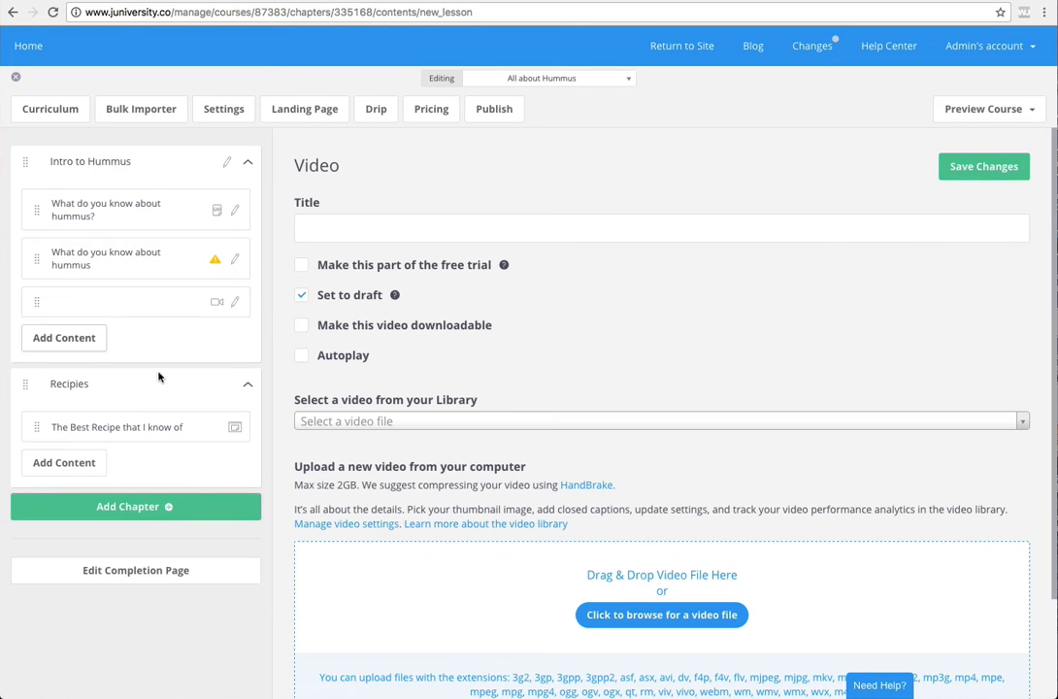
scroll(382, 443, "down", 2)
left_click(379, 313)
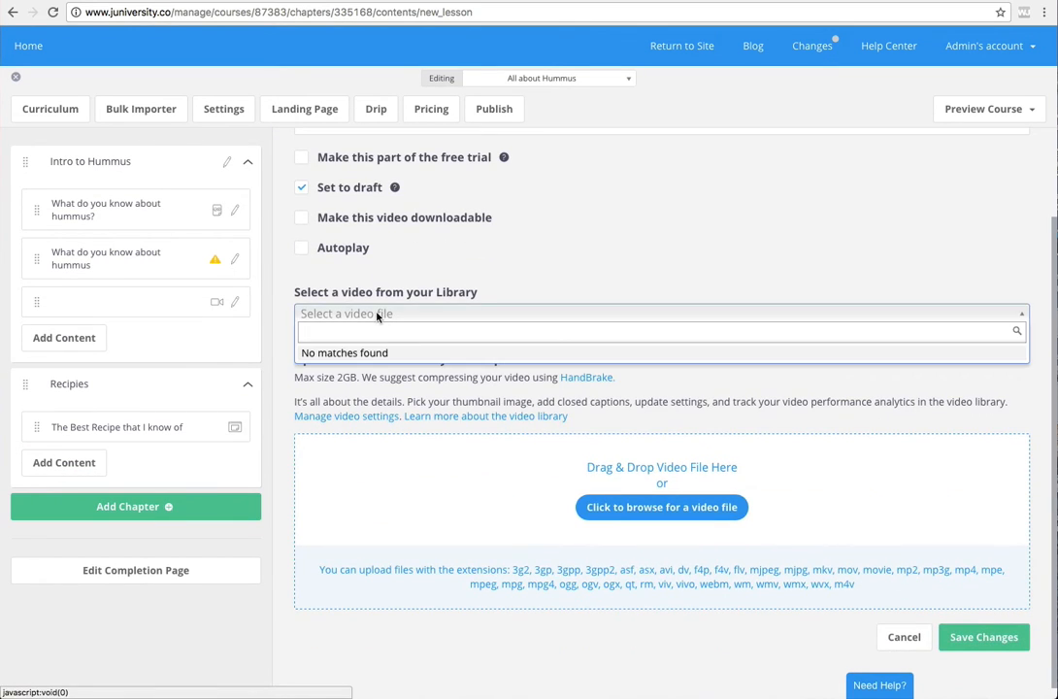
left_click(394, 376)
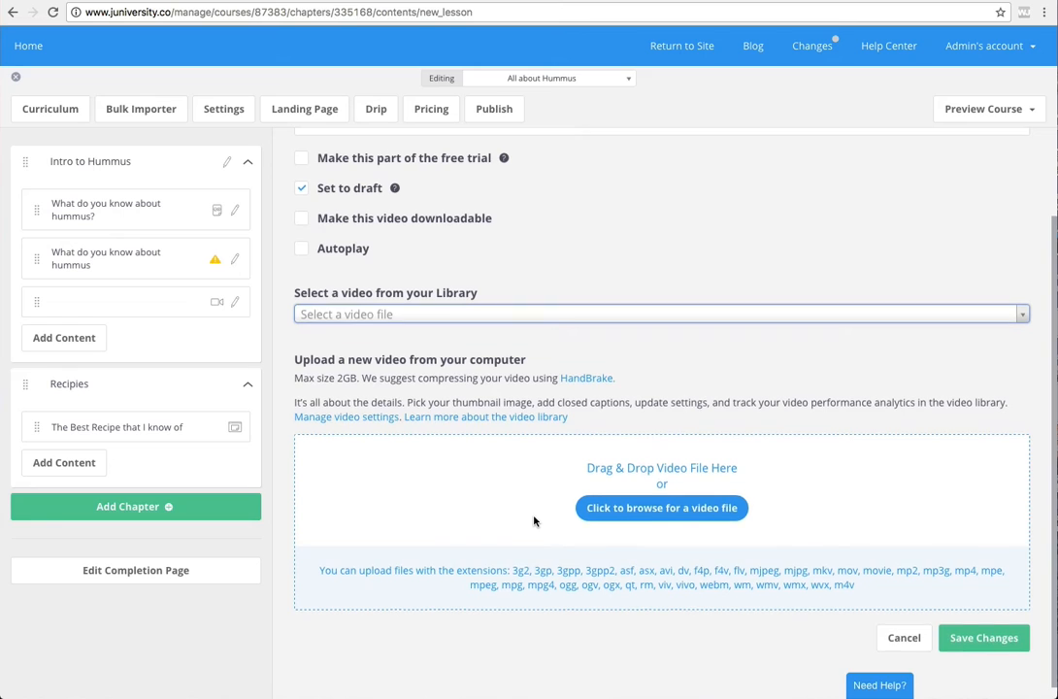
scroll(532, 521, "up", 1)
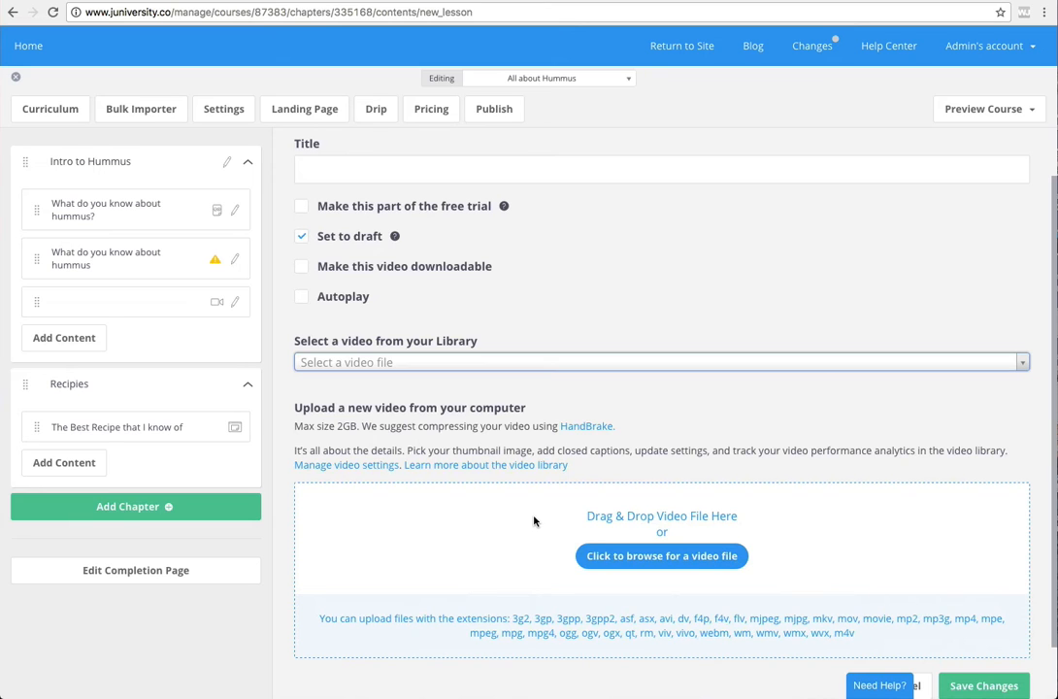
Add a text lesson titled "The Origins of hummus" to the Intro to Hummus chapter.
left_click(64, 338)
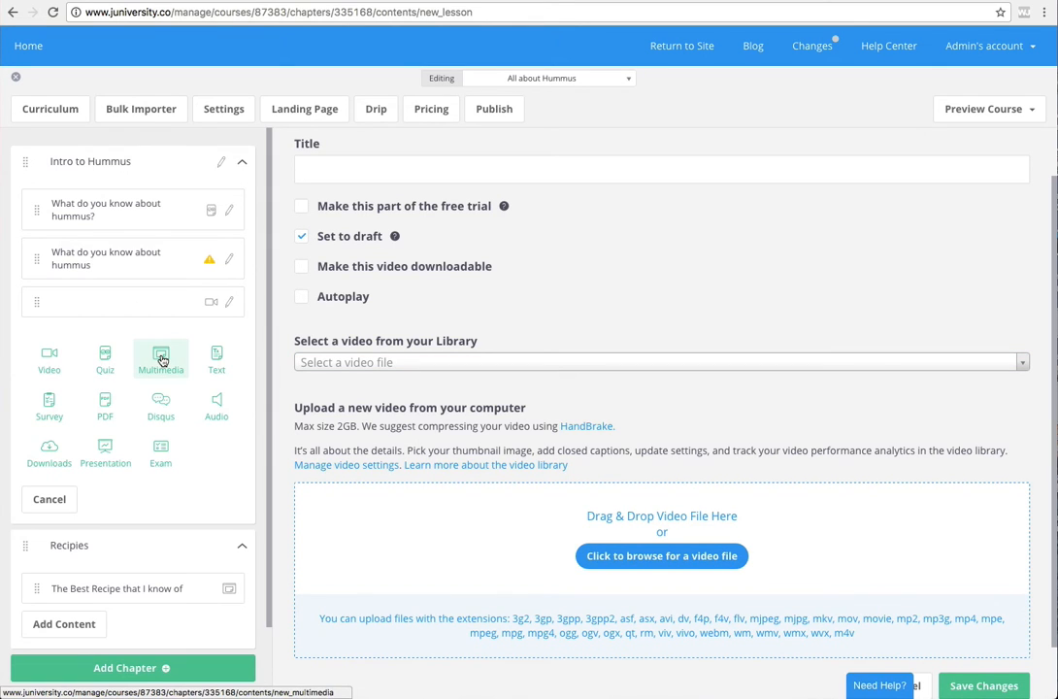
left_click(217, 359)
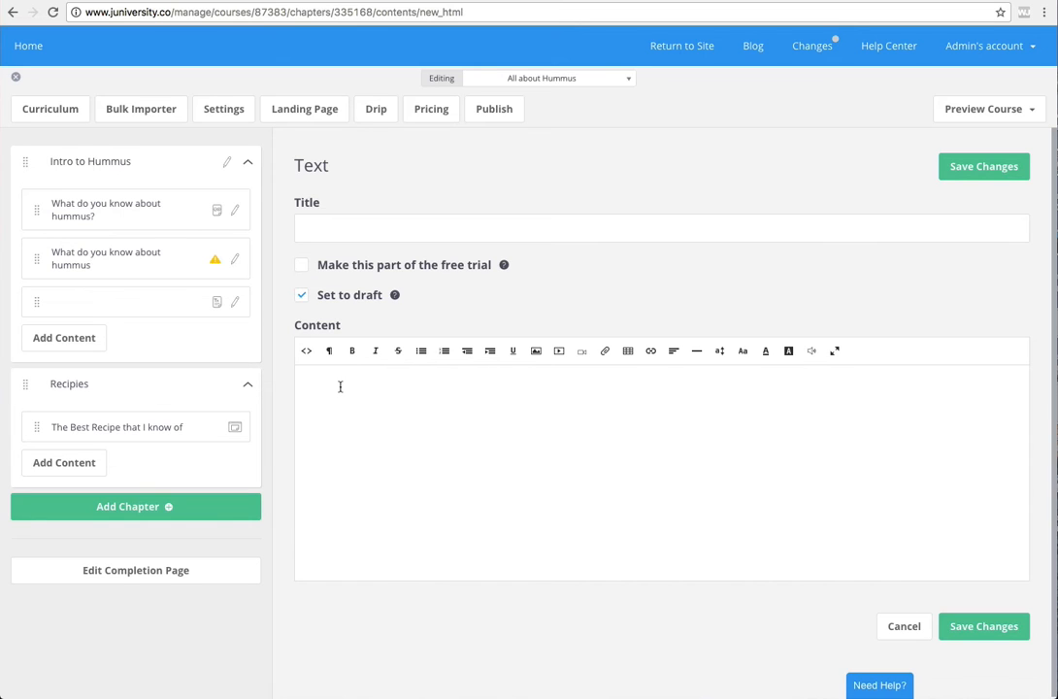
type("The Origi")
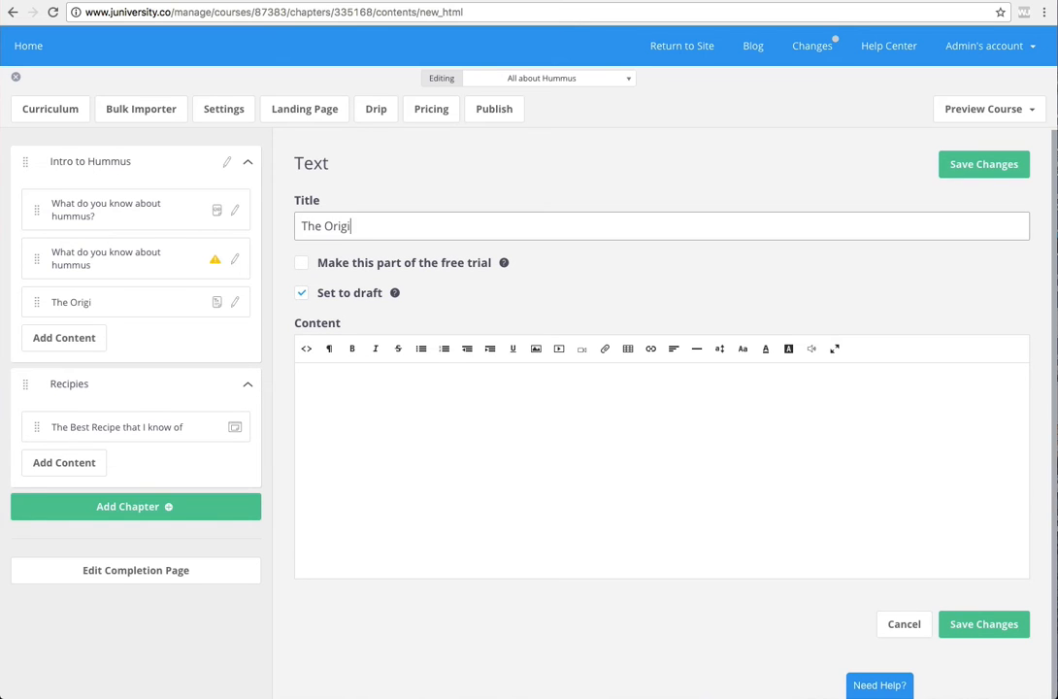
type("ns of hummus")
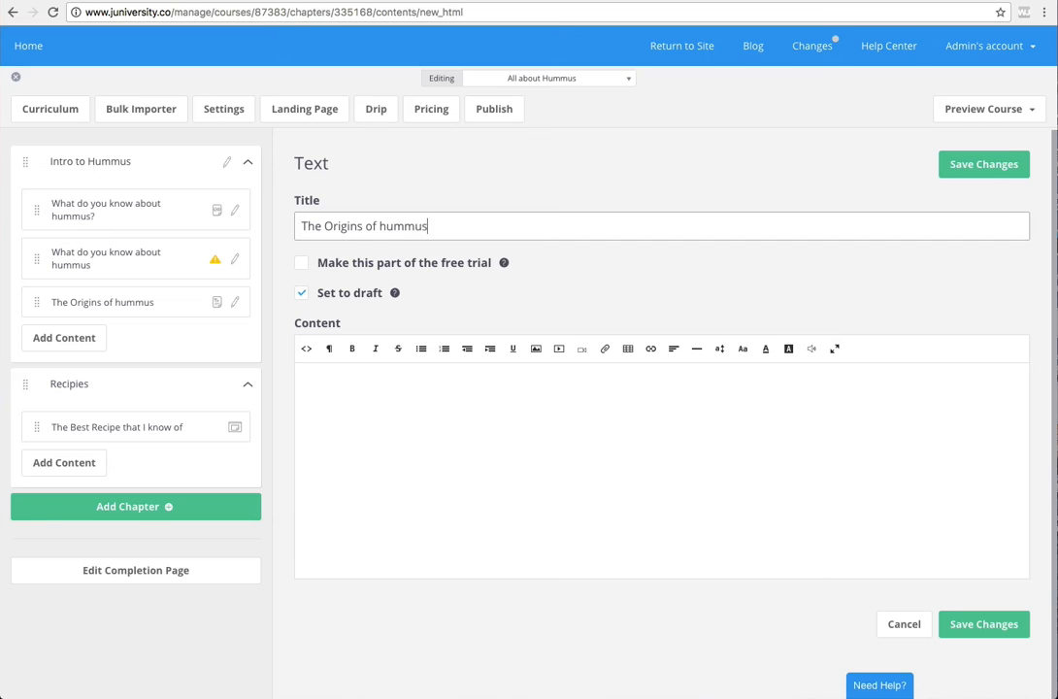
Enter "Hummus originated in the Middle east." as the text lesson's content.
left_click(345, 385)
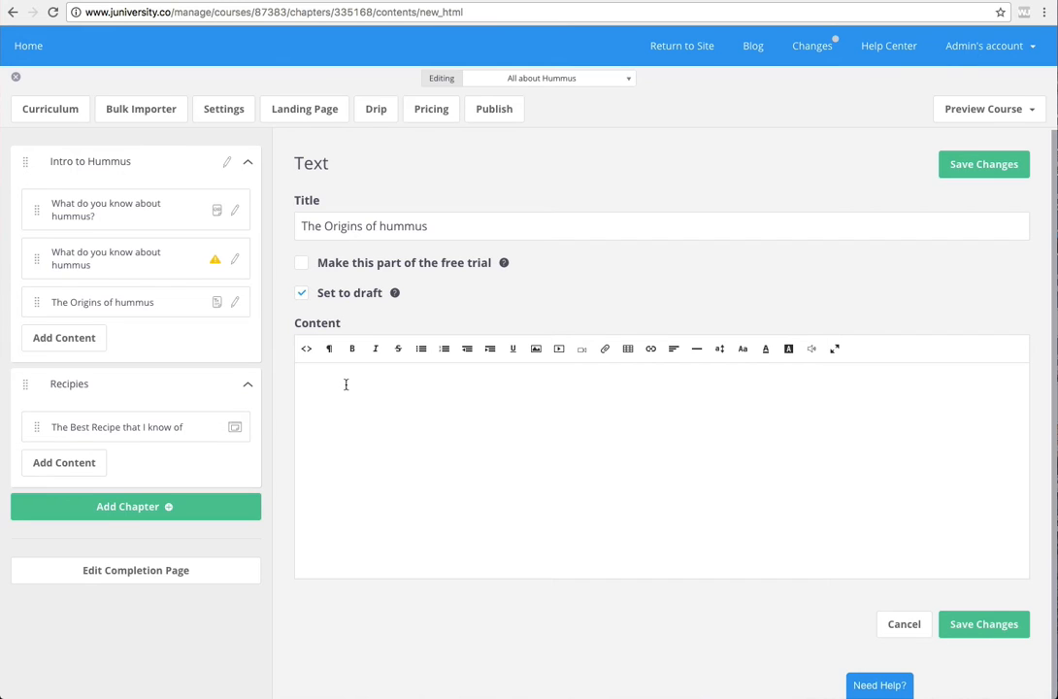
type("Hummus originated in the Middle east")
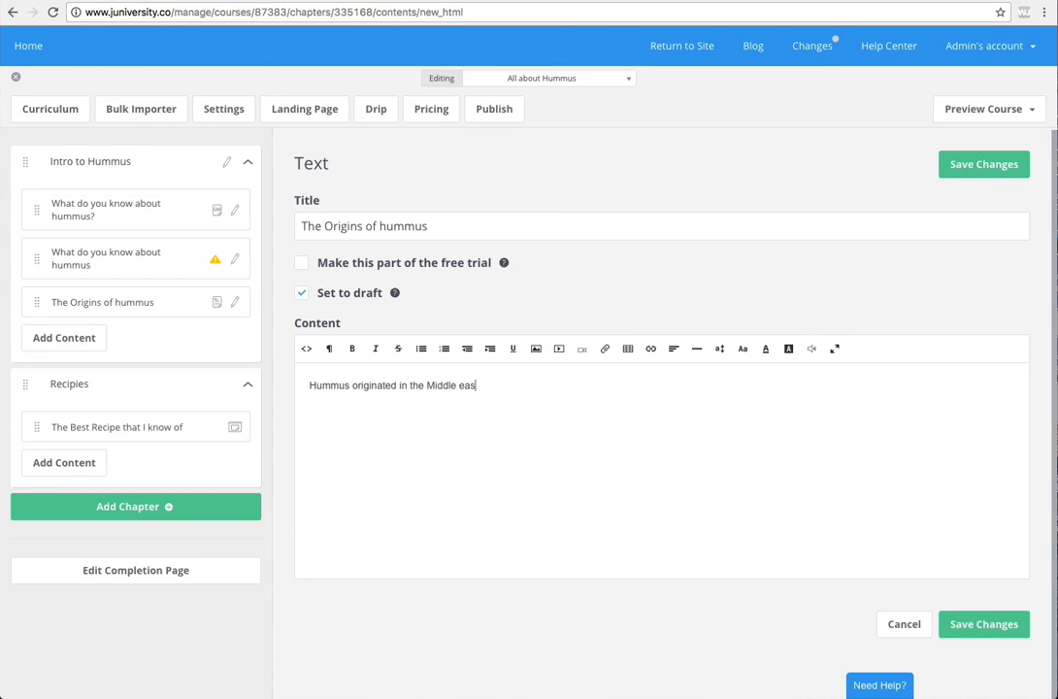
type(".")
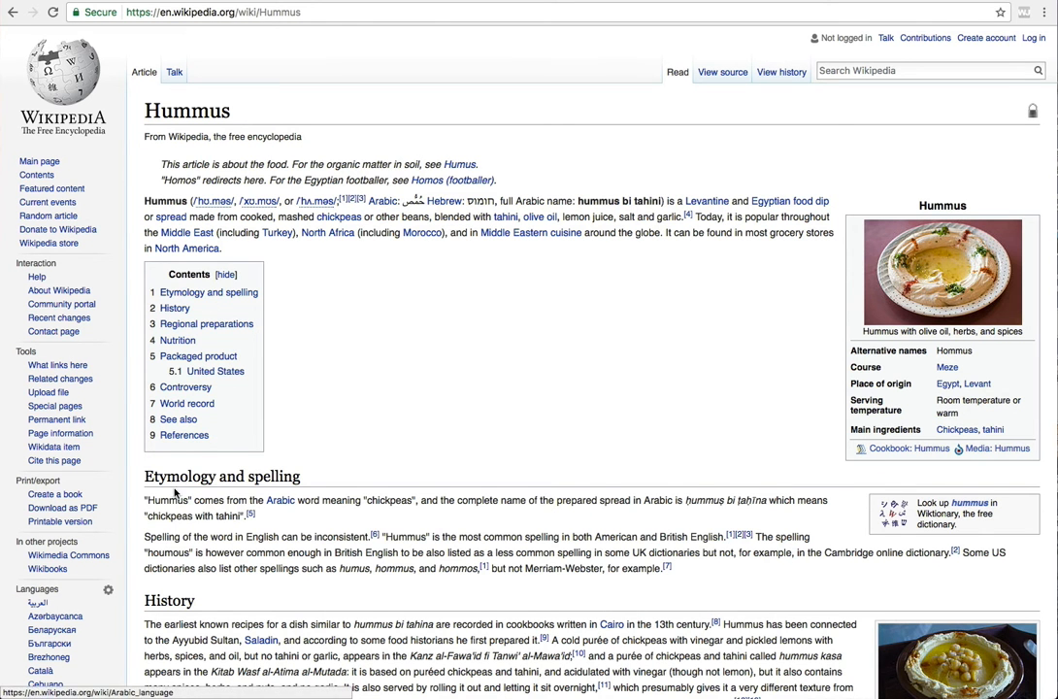
Switch to the Wikipedia article on Hummus and copy the whole paragraph of its History section.
left_click_drag(139, 502, 683, 569)
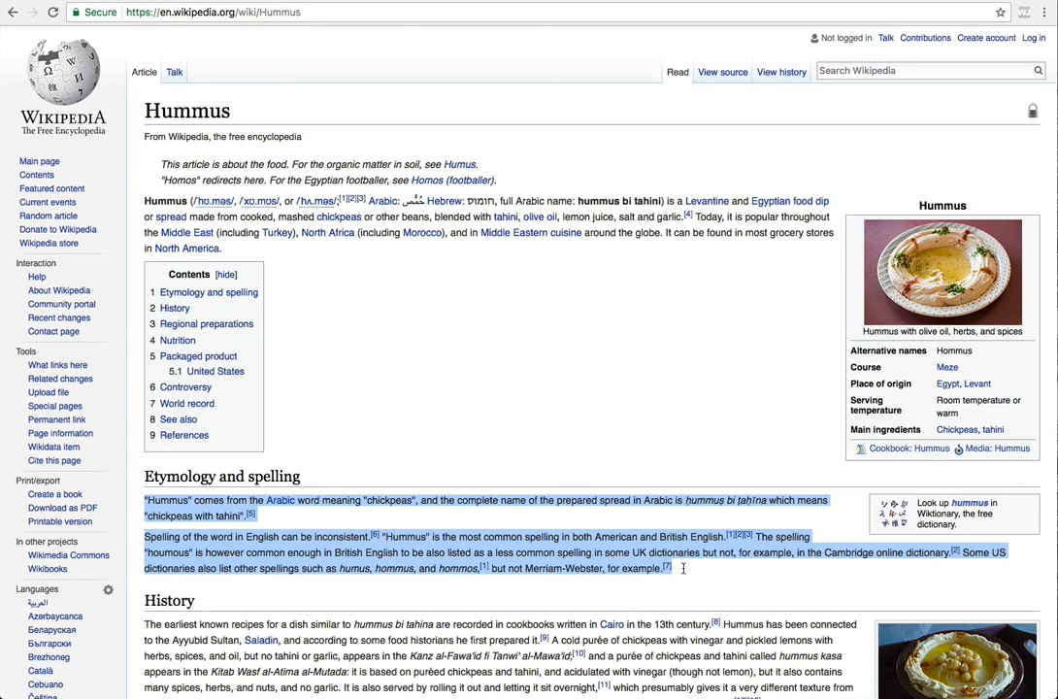
scroll(388, 485, "down", 5)
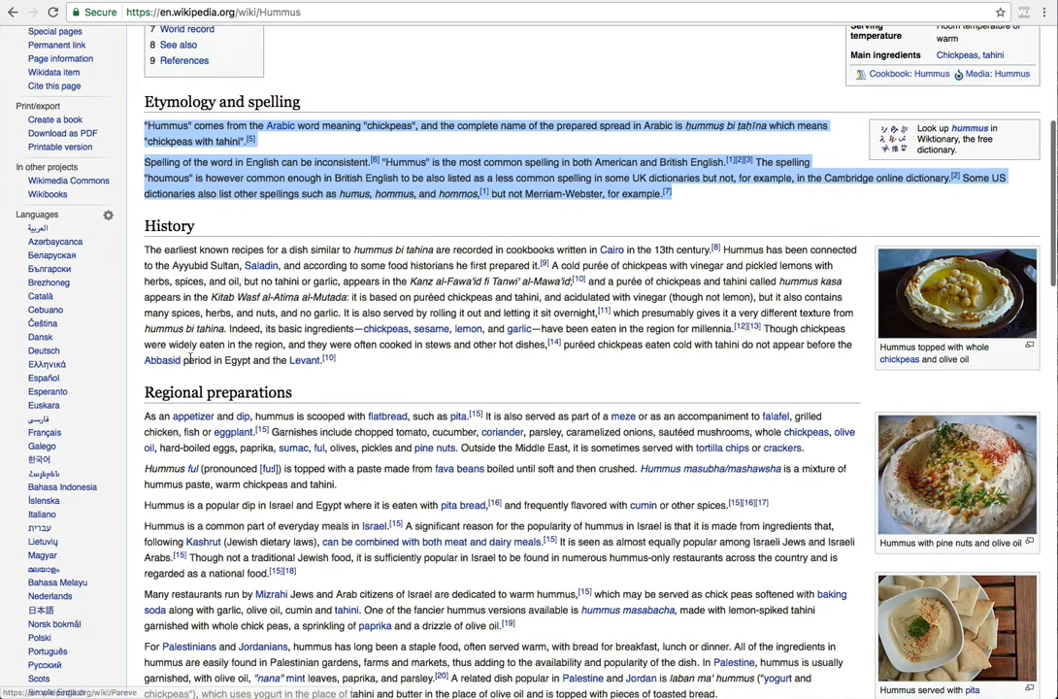
left_click_drag(123, 251, 358, 356)
key("ctrl+c")
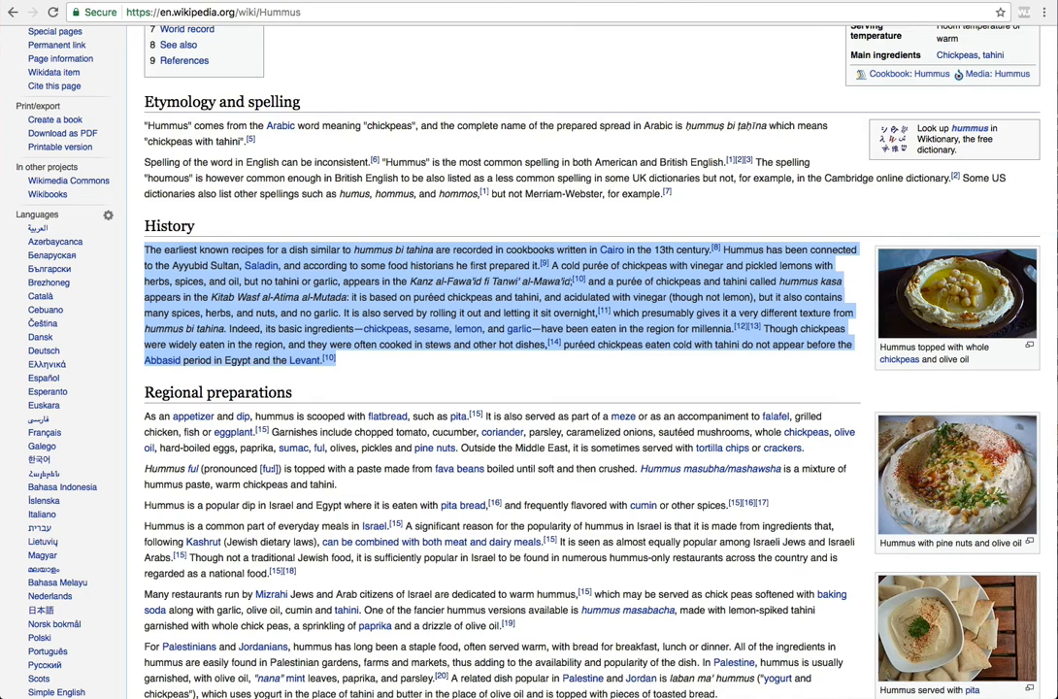
Return to the course builder, replace the text lesson's content with the copied History paragraph, and save the lesson.
key("ctrl+shift+Tab")
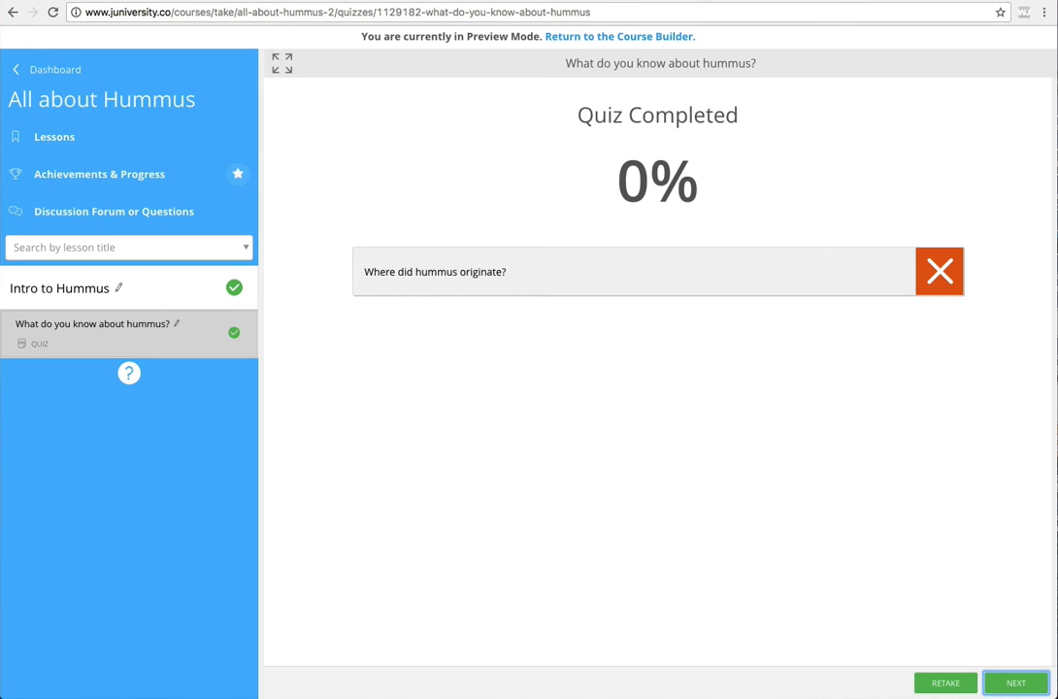
key("ctrl+shift+Tab")
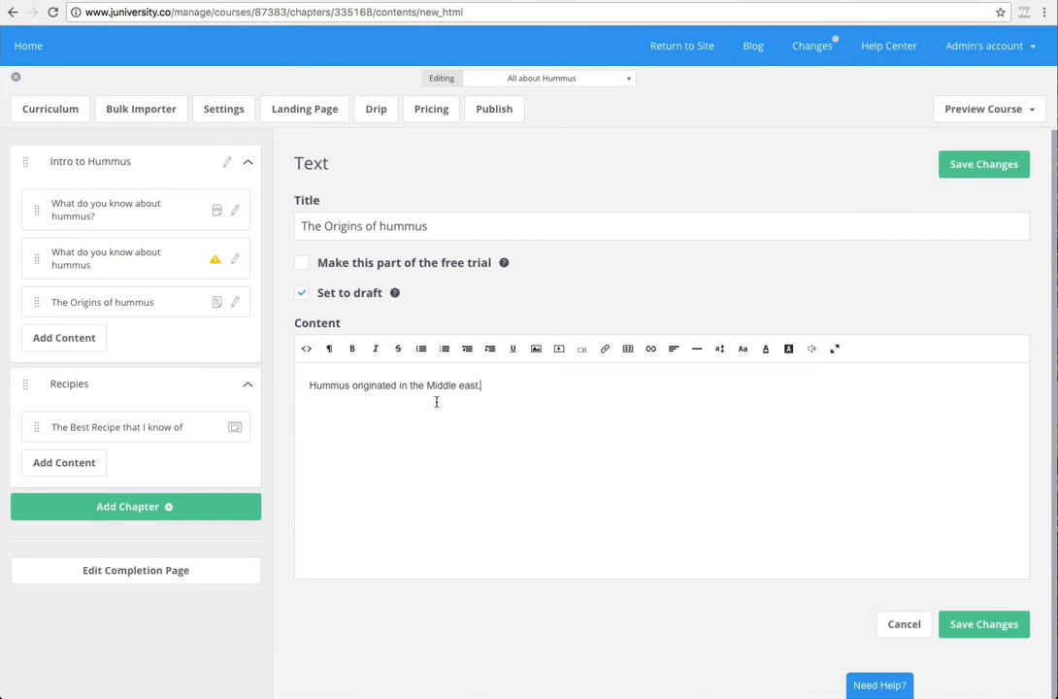
left_click_drag(488, 387, 296, 375)
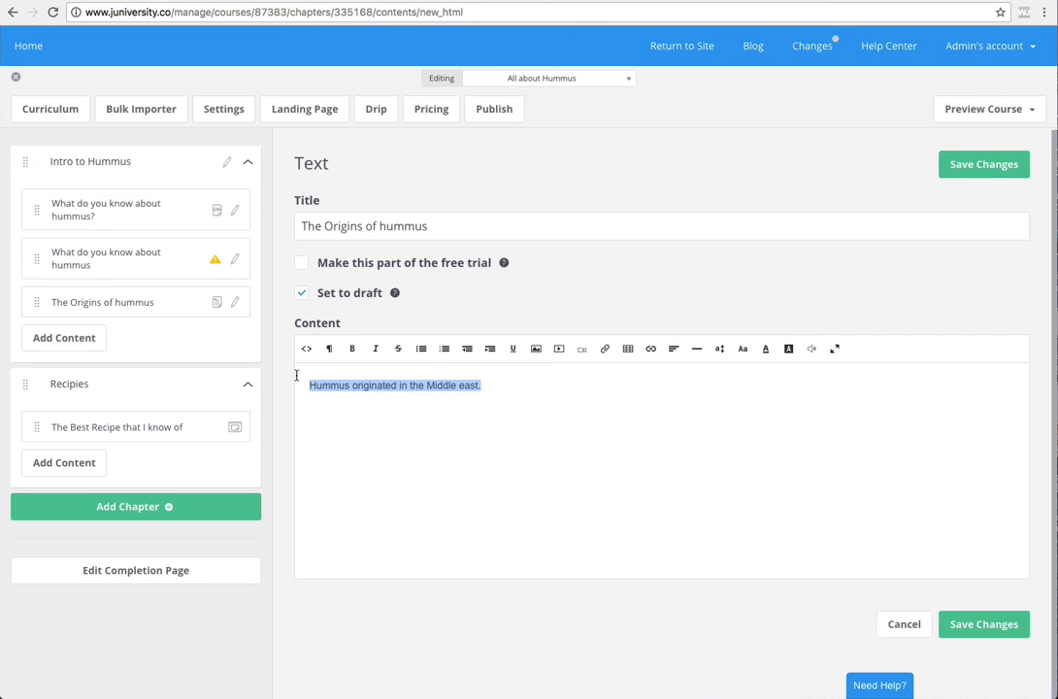
key("ctrl+v")
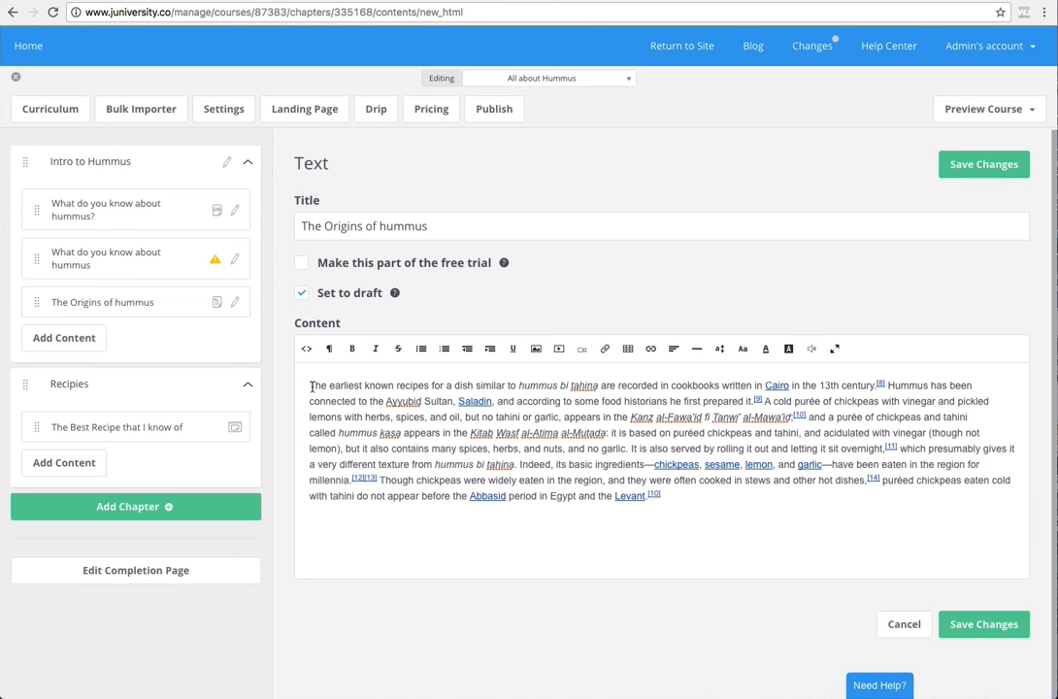
left_click(965, 624)
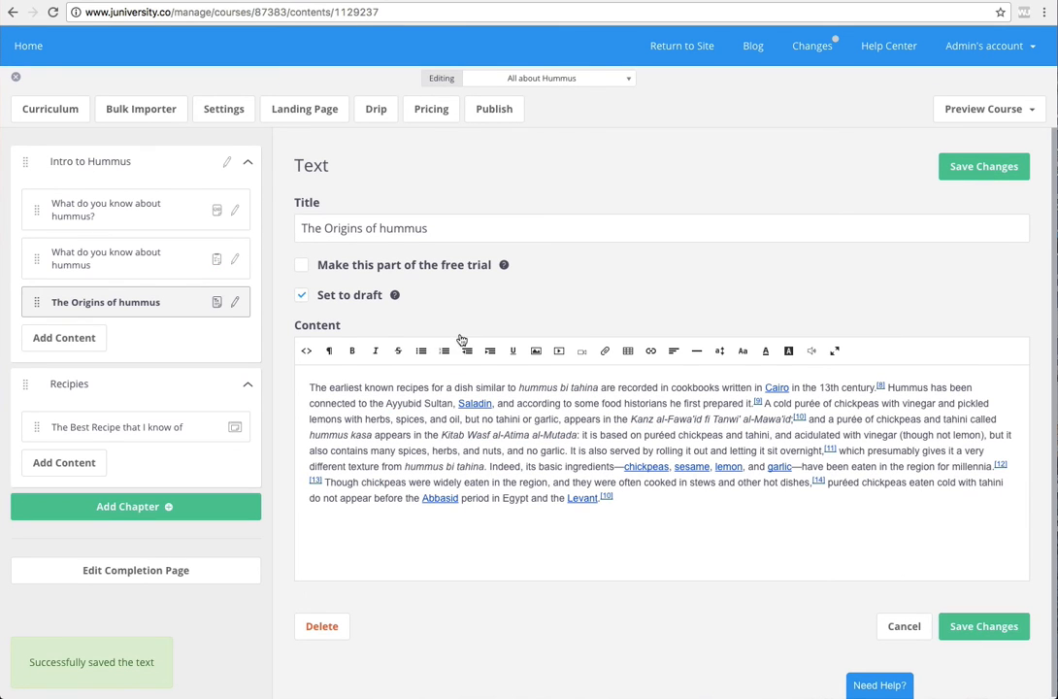
Preview the course as a student and open "The Origins of hummus" lesson in Intro to Hummus.
left_click(962, 109)
left_click(990, 159)
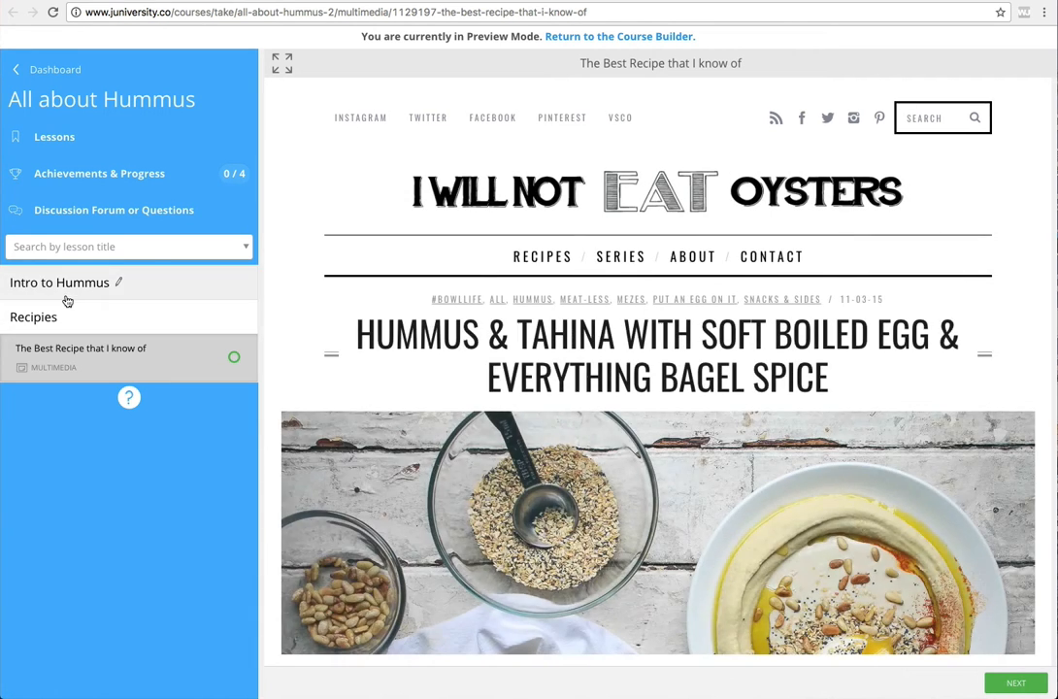
left_click(68, 294)
left_click(49, 414)
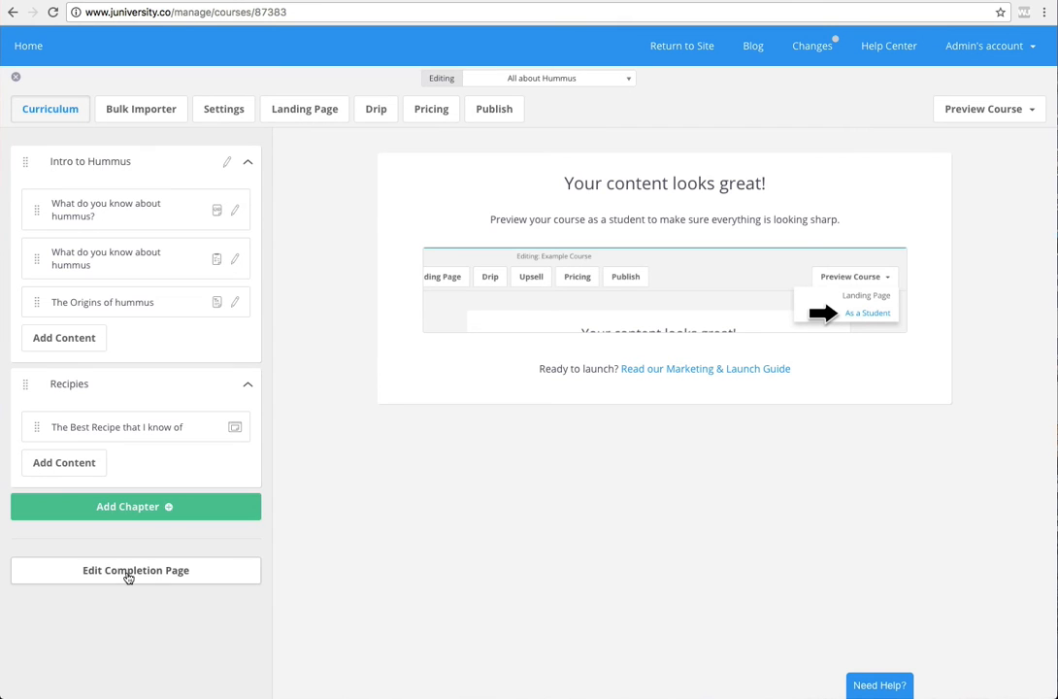
Open the course's completion page settings, choose the custom completion page, and examine its content editor.
left_click(127, 574)
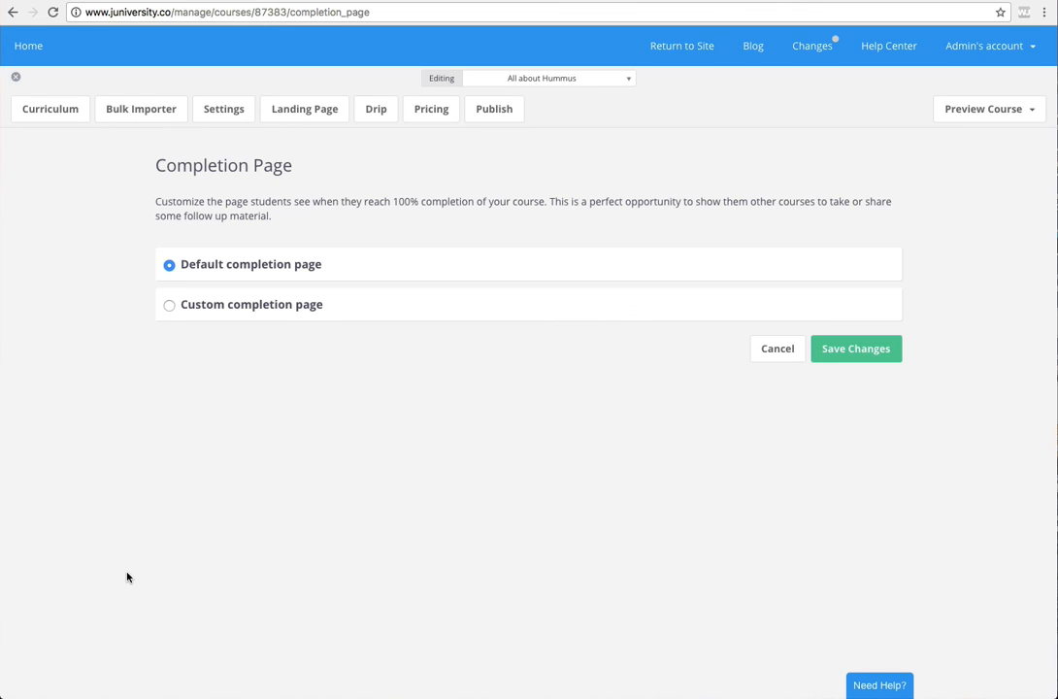
left_click(256, 304)
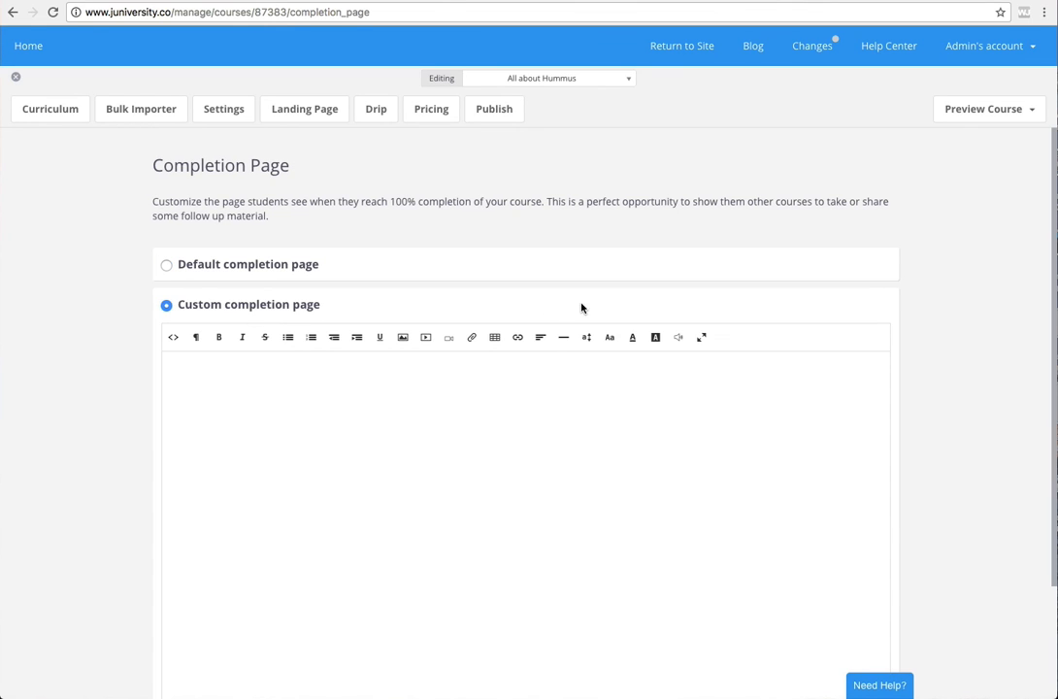
scroll(555, 436, "down", 3)
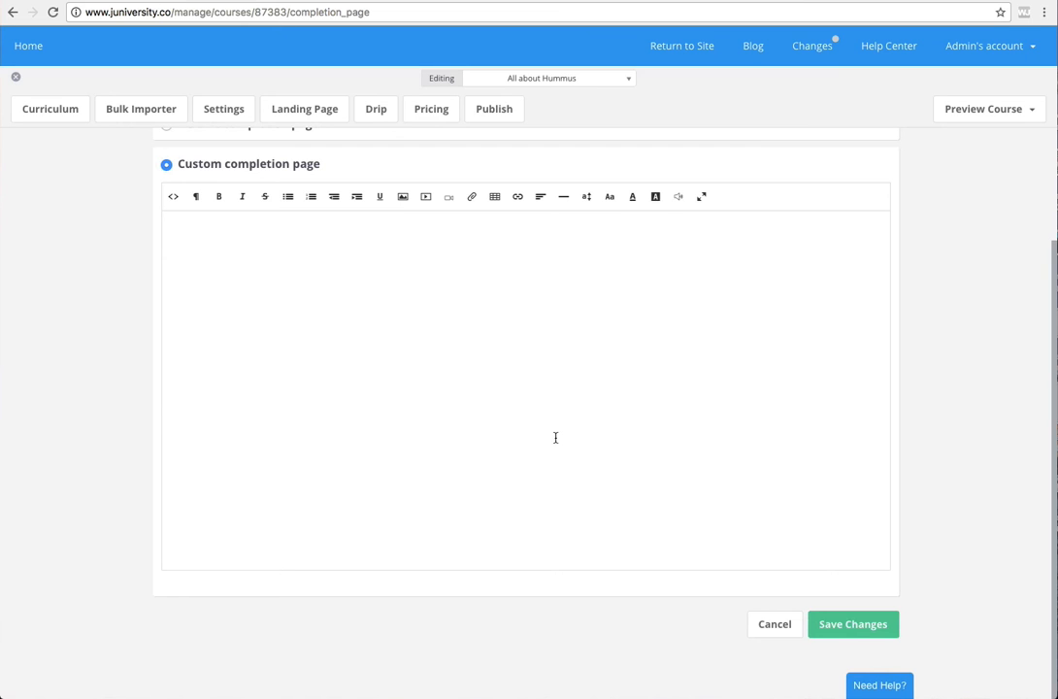
scroll(555, 436, "up", 3)
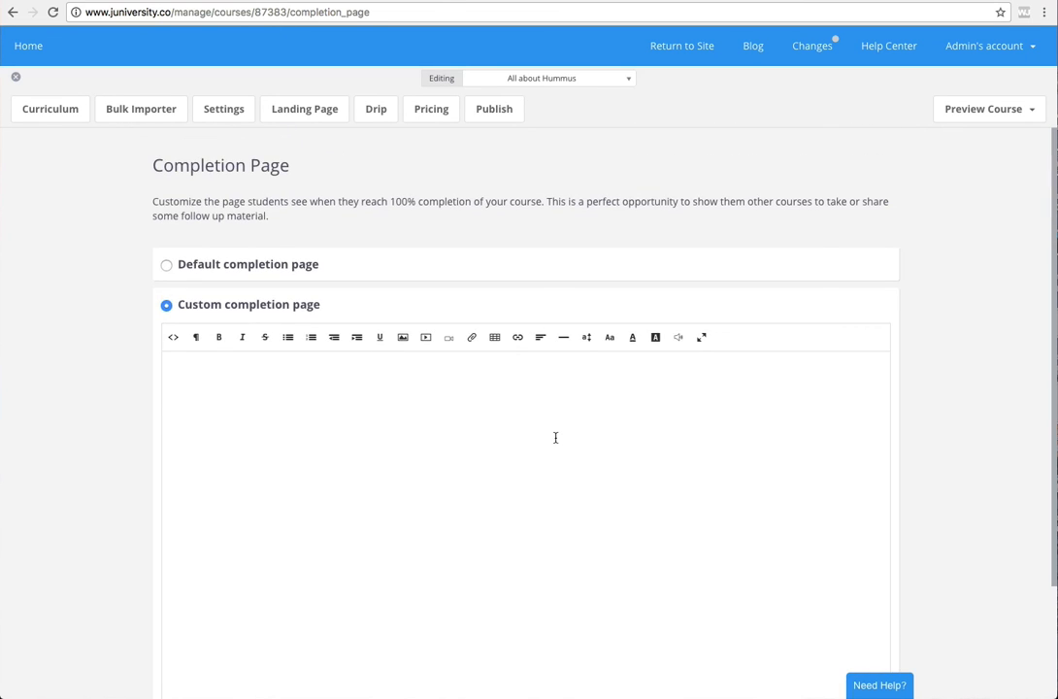